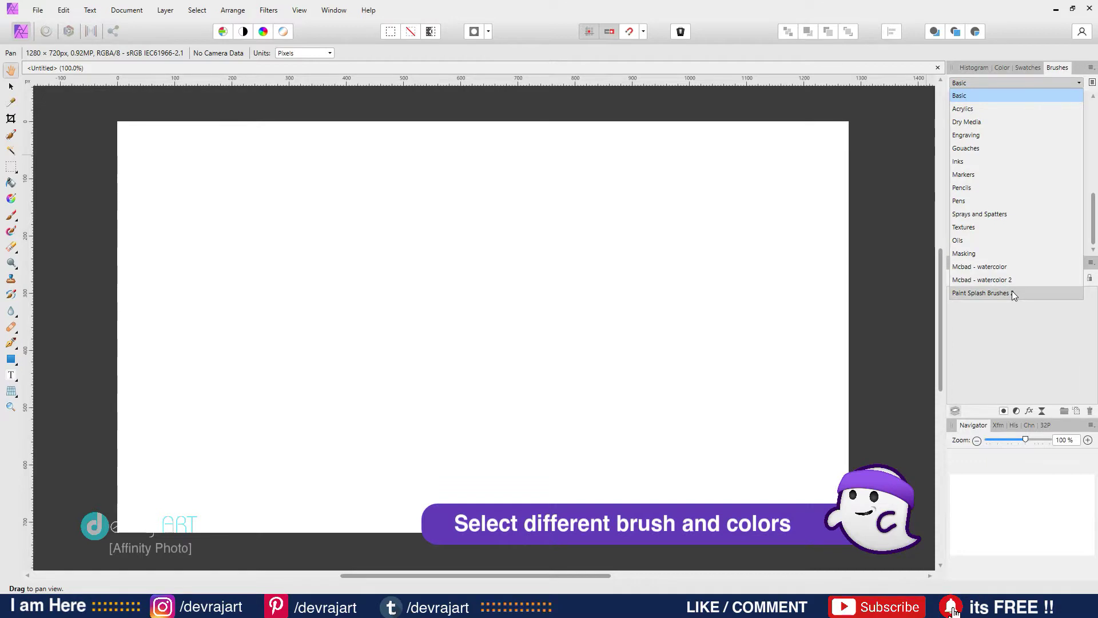
# Step: Load the first brush of the Paint Splash Brushes 2 set for use with the Paint Brush tool
pyautogui.click(1012, 292)
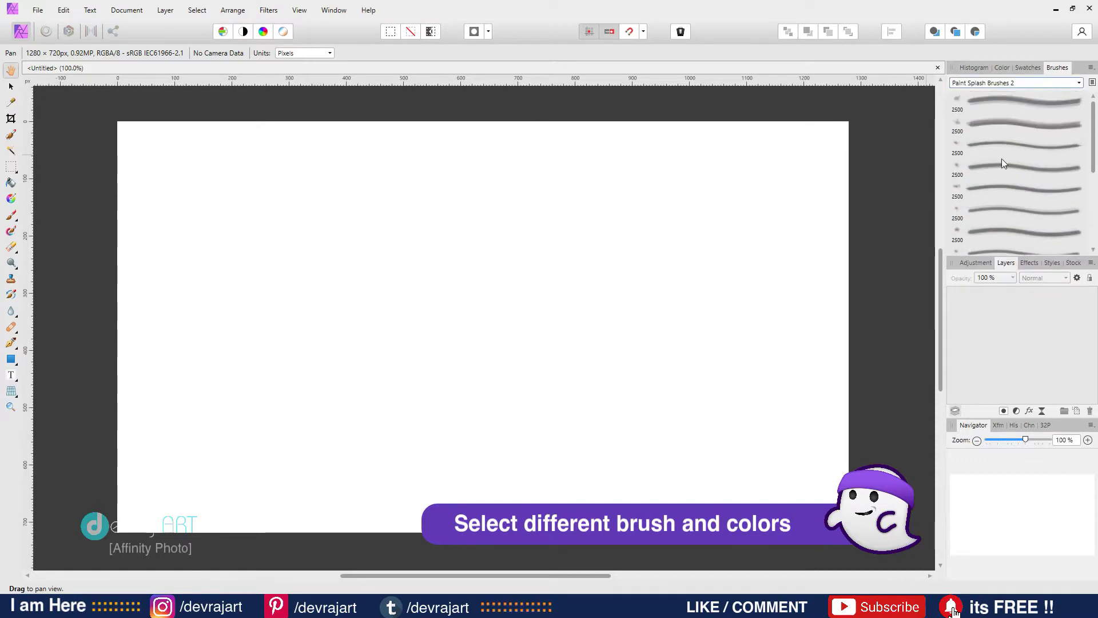
pyautogui.click(998, 100)
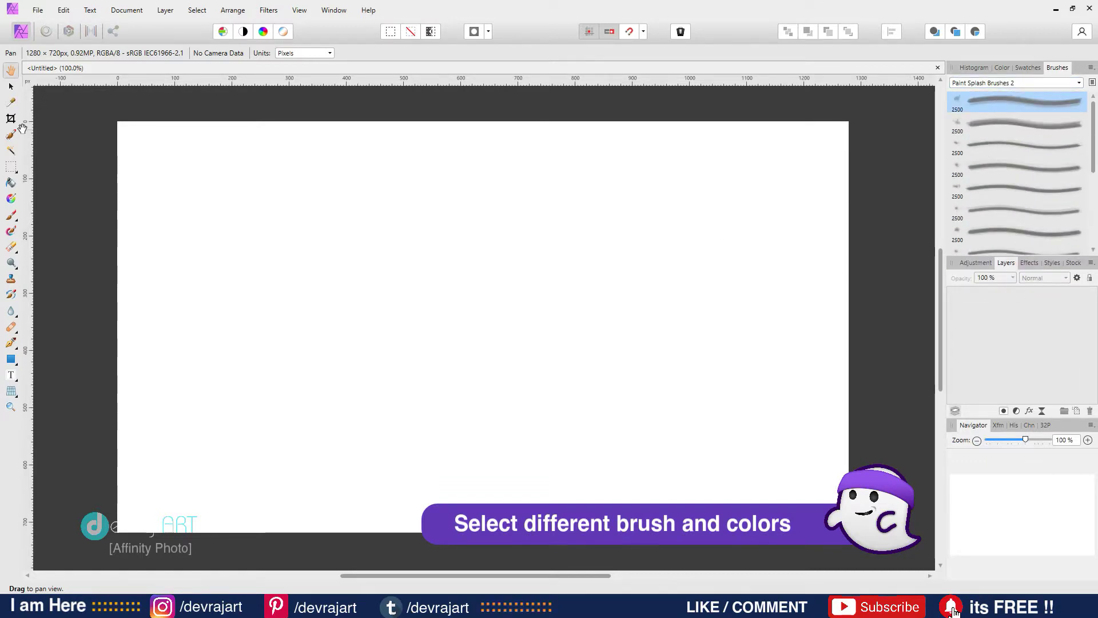
pyautogui.click(11, 215)
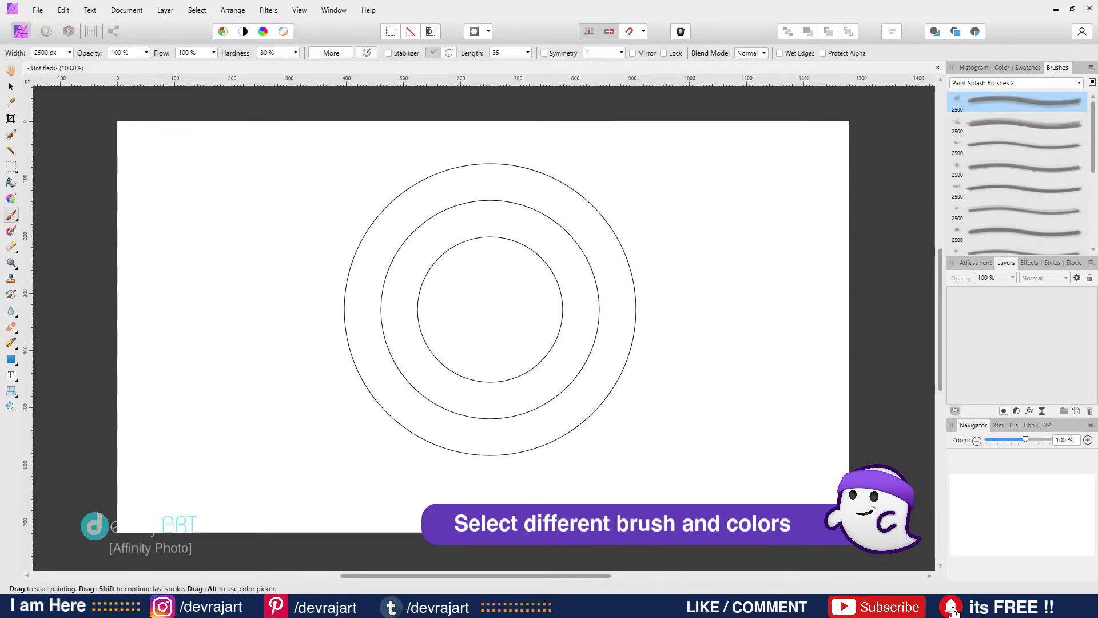
# Step: Reduce the splash brush's width to about 218 px
pyautogui.press('[')
pyautogui.press('[')
pyautogui.press('[')
pyautogui.press('[')
pyautogui.press('[')
pyautogui.press('[')
pyautogui.press('[')
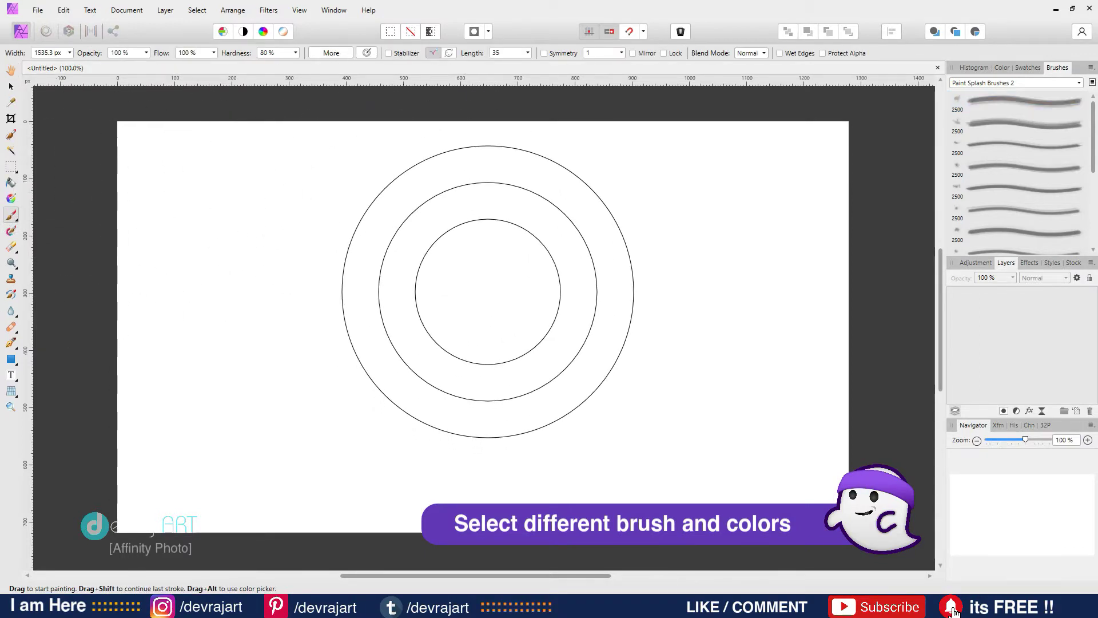
pyautogui.press('[')
pyautogui.press('[')
pyautogui.press('[')
pyautogui.press('[')
pyautogui.press('[')
pyautogui.press('[')
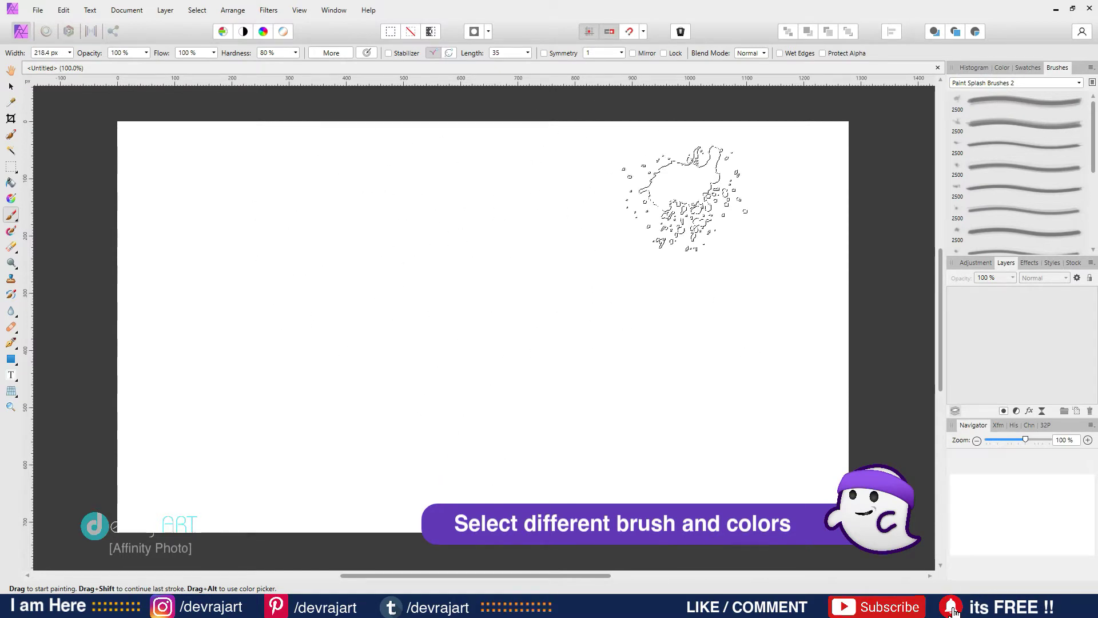
# Step: Set the brush colour to orange-yellow, RGB 255, 184, 20, and stamp one small splash just left of the canvas centre
pyautogui.click(1002, 69)
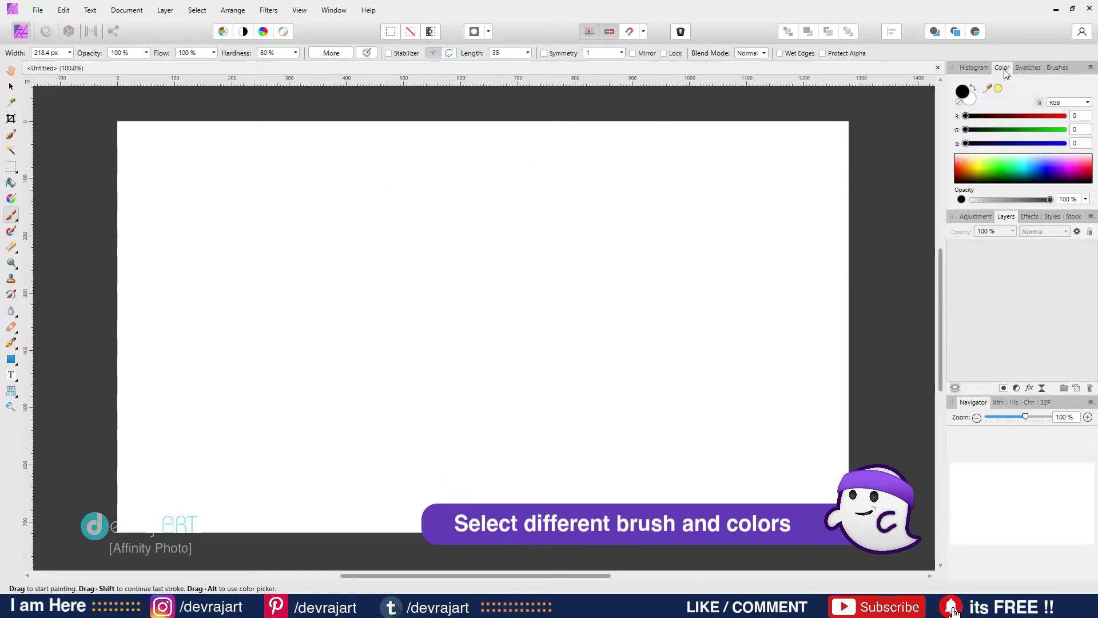
pyautogui.click(970, 167)
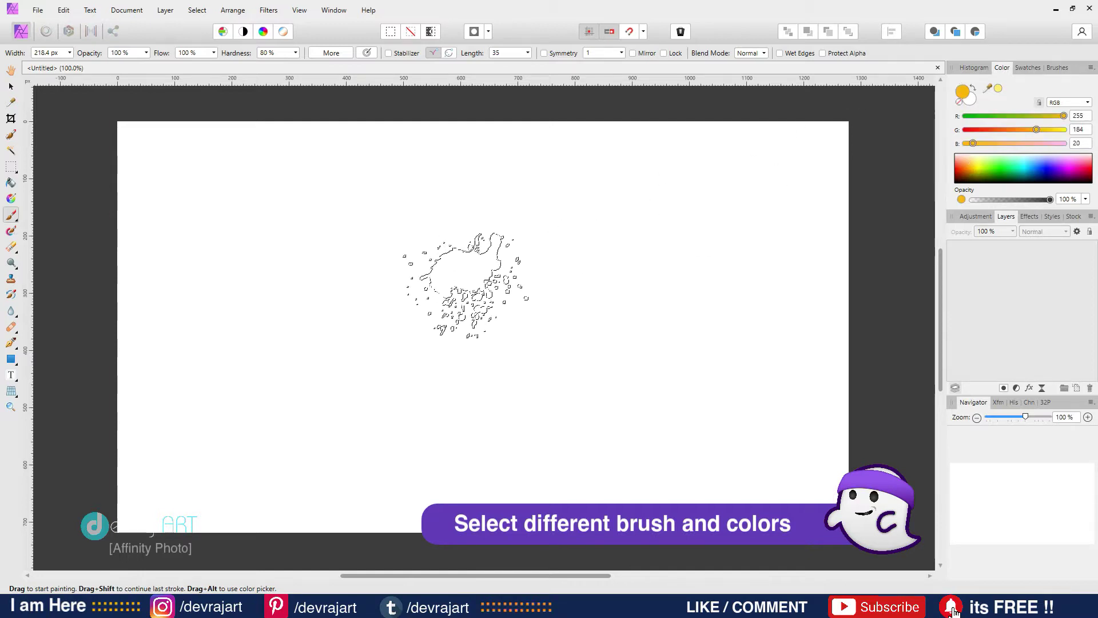
pyautogui.click(441, 295)
pyautogui.click(573, 262)
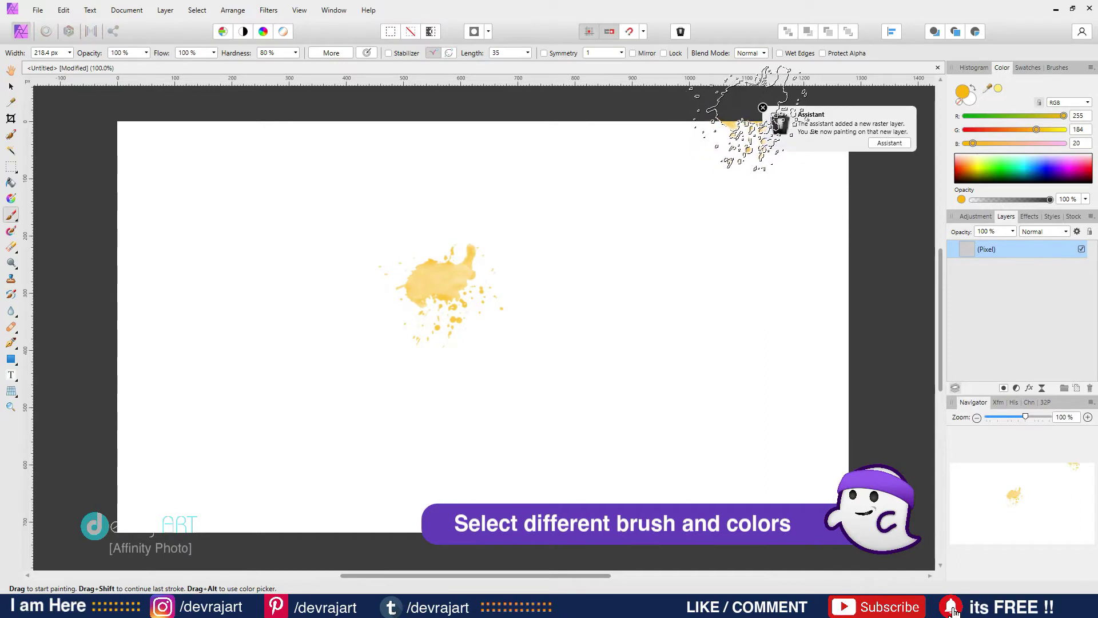
pyautogui.click(763, 107)
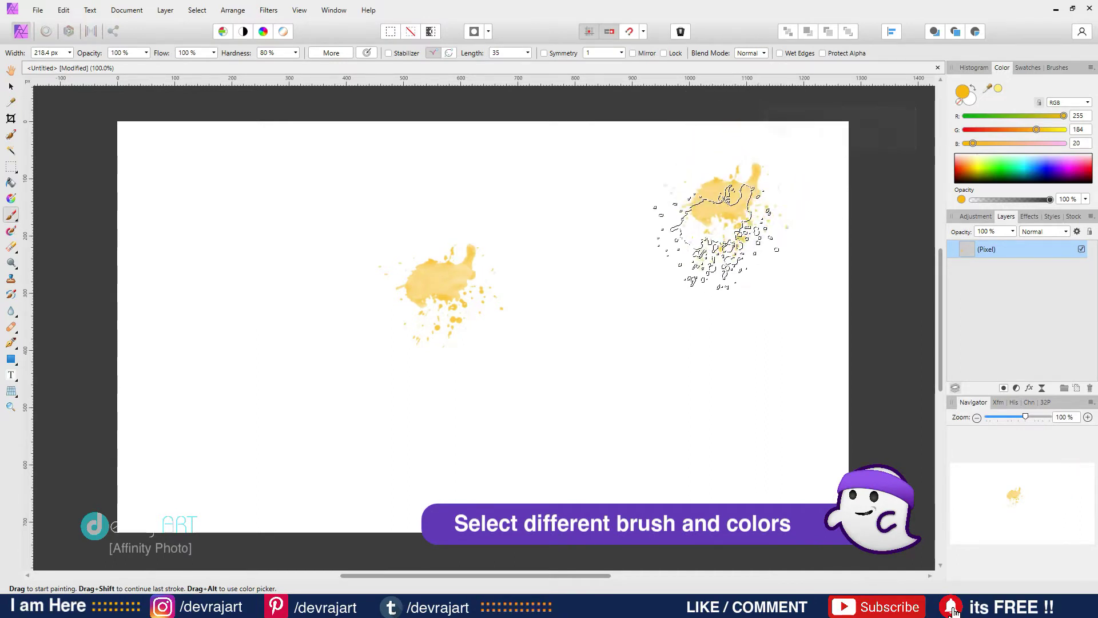
# Step: Enlarge the brush to about 505 px and stamp a bigger orange splash on the right half of the canvas
pyautogui.press(']')
pyautogui.press(']')
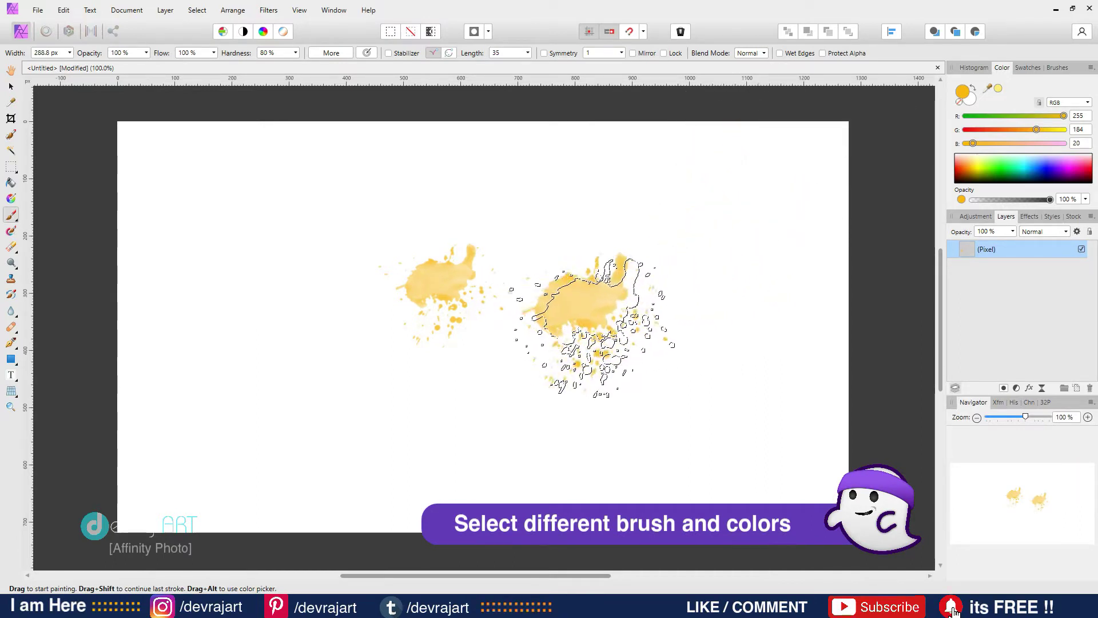
pyautogui.press(']')
pyautogui.press(']')
pyautogui.press(']')
pyautogui.press(']')
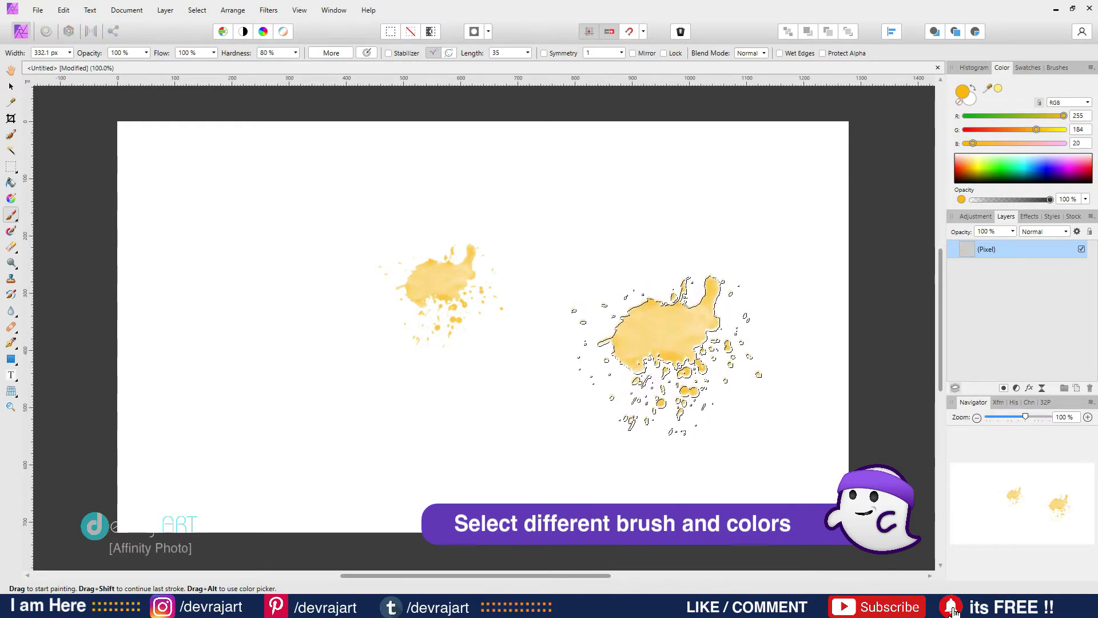
pyautogui.click(675, 355)
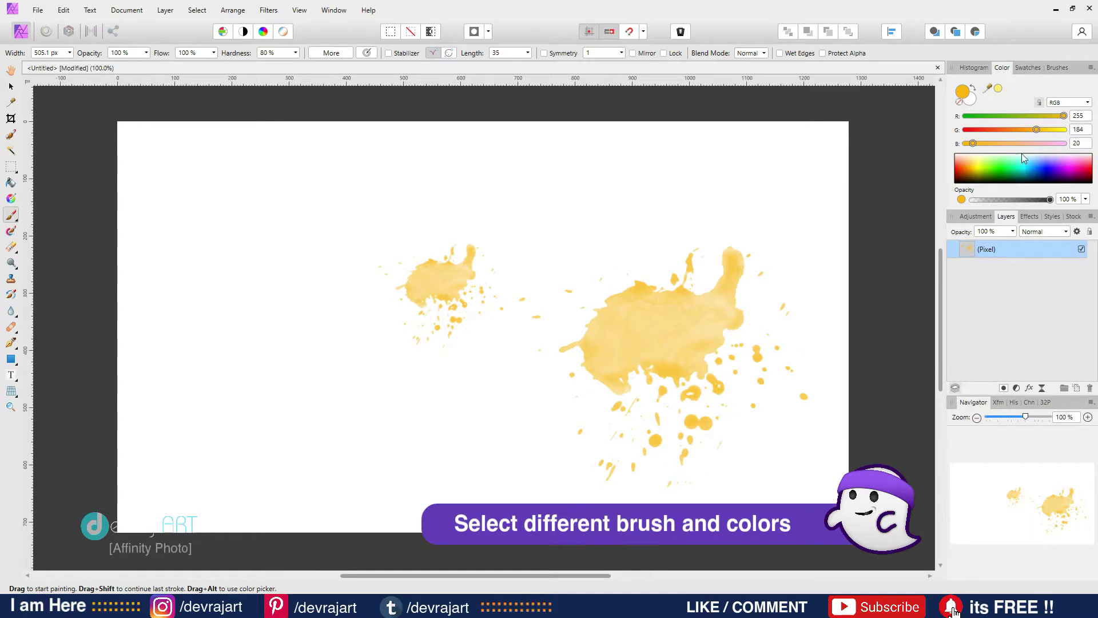
# Step: Choose the second brush of the splash set and bring its width down to 276 px
pyautogui.click(1057, 68)
pyautogui.click(1040, 130)
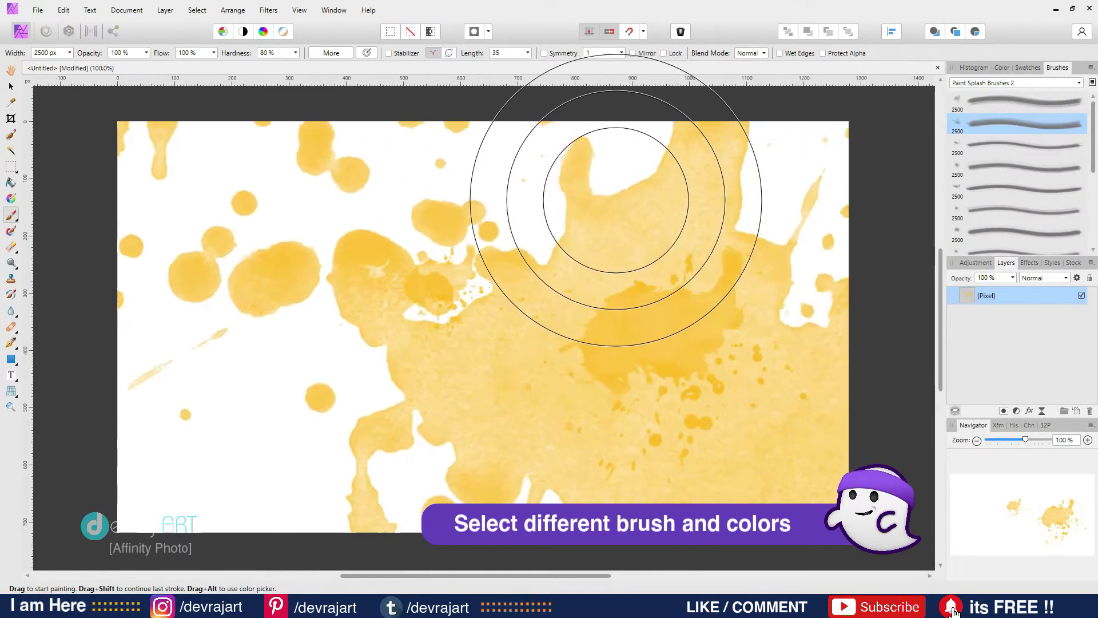
pyautogui.click(600, 201)
pyautogui.press('[')
pyautogui.press('[')
pyautogui.press('[')
pyautogui.press('[')
pyautogui.press('[')
pyautogui.press('[')
pyautogui.press('[')
pyautogui.press('[')
pyautogui.press('[')
pyautogui.press('[')
pyautogui.press('[')
pyautogui.press('[')
pyautogui.press('[')
pyautogui.press('[')
pyautogui.press('[')
pyautogui.press('[')
pyautogui.press('[')
pyautogui.press('[')
pyautogui.press('[')
pyautogui.press('[')
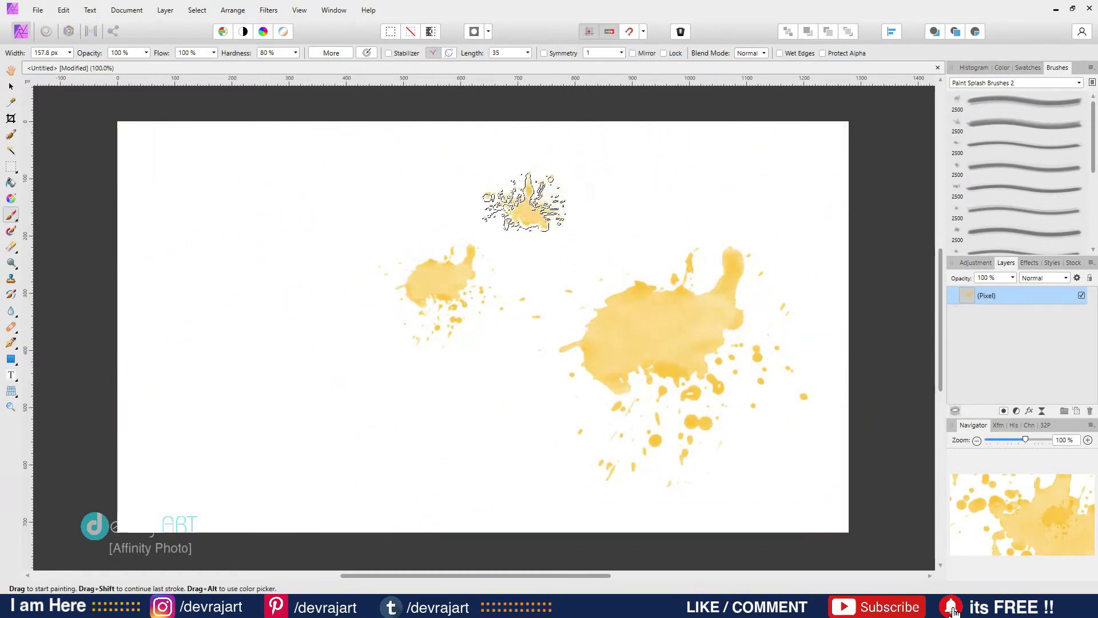
pyautogui.press(']')
pyautogui.press(']')
pyautogui.press(']')
pyautogui.press(']')
pyautogui.press(']')
pyautogui.press(']')
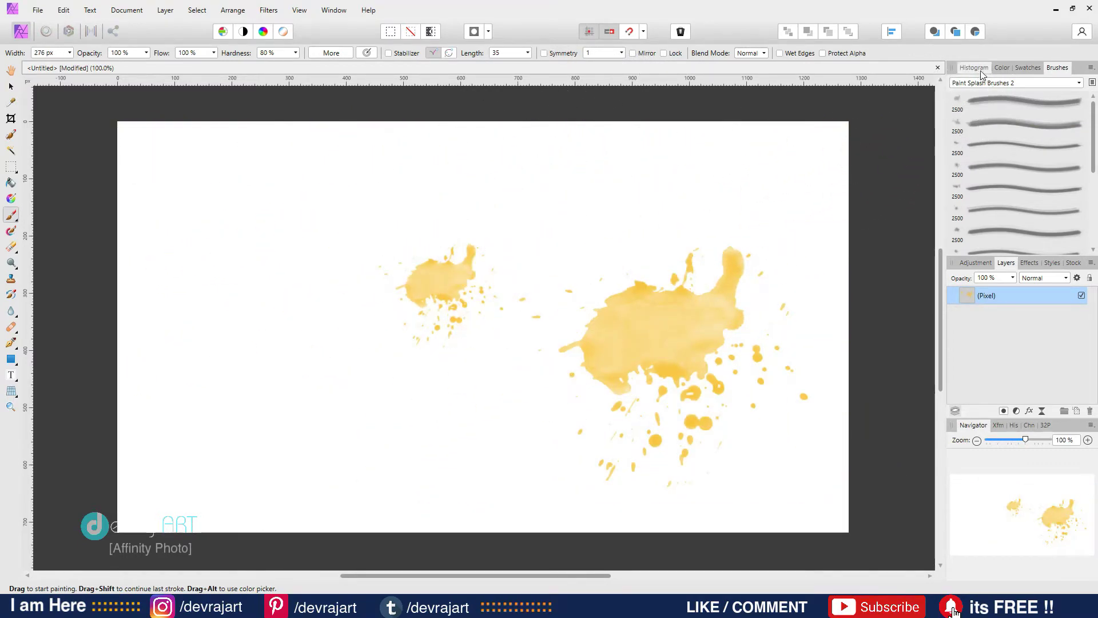
# Step: Set the brush colour to the blue hex value 28AAE3
pyautogui.click(1003, 69)
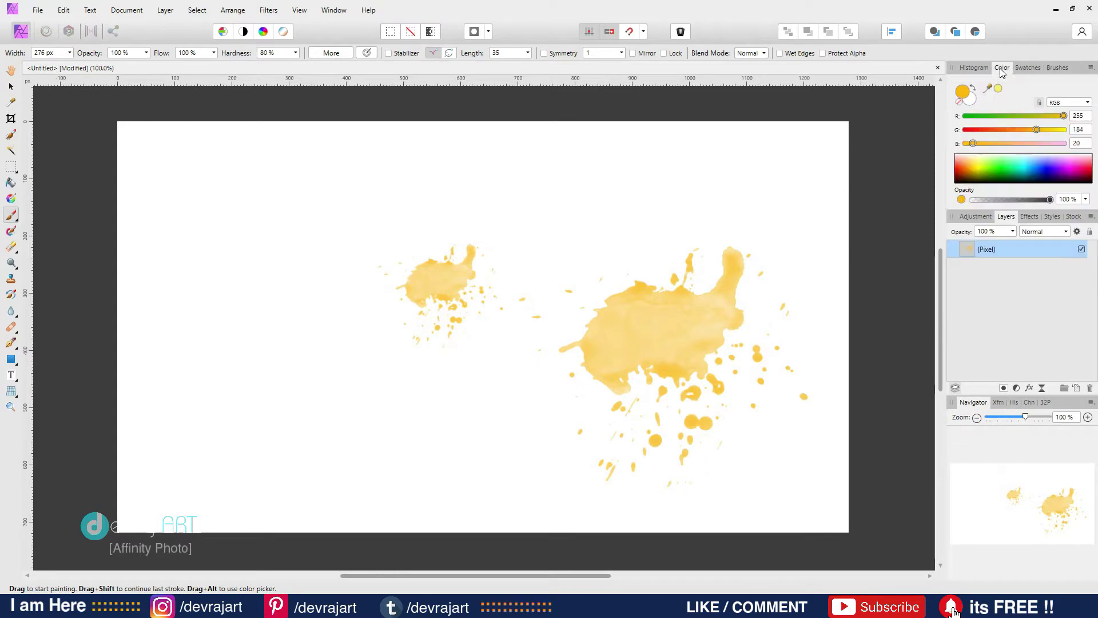
pyautogui.doubleClick(965, 94)
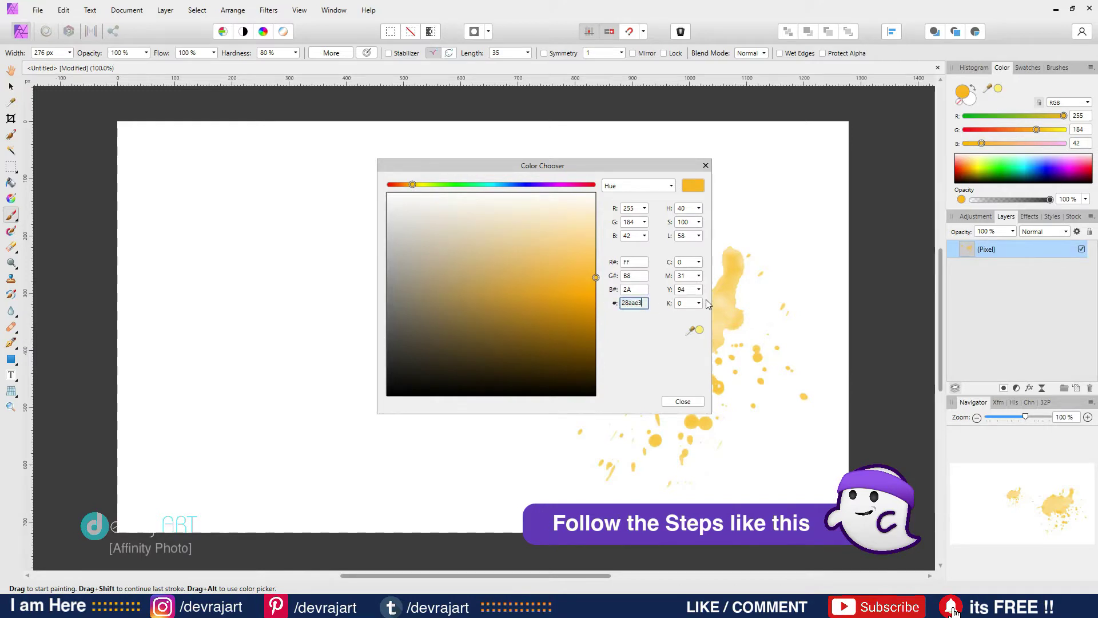
pyautogui.press('Return')
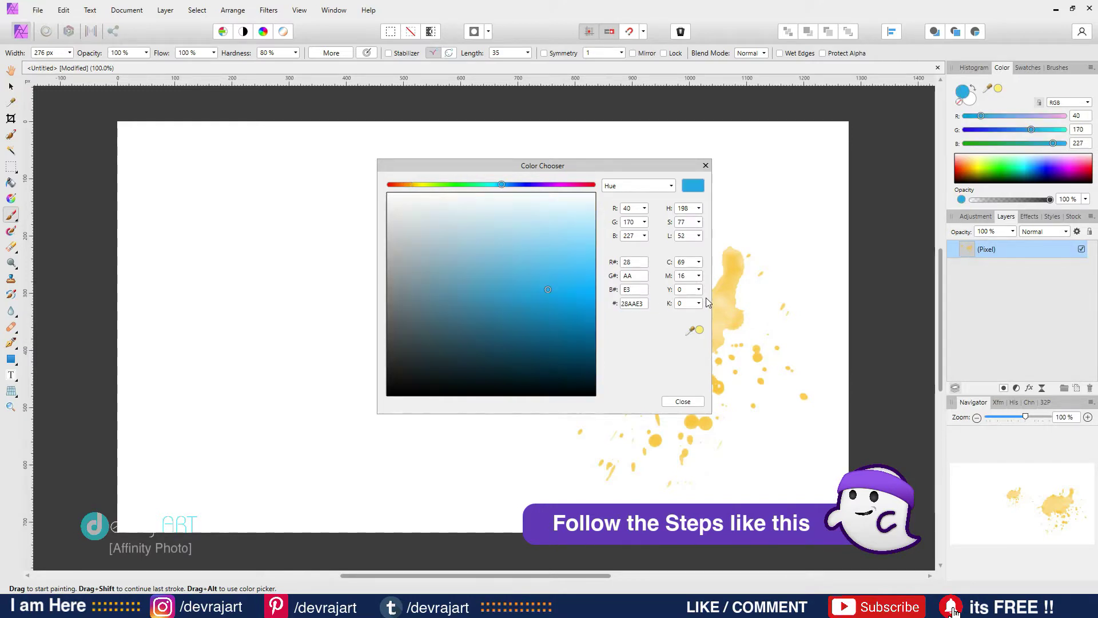
pyautogui.click(705, 167)
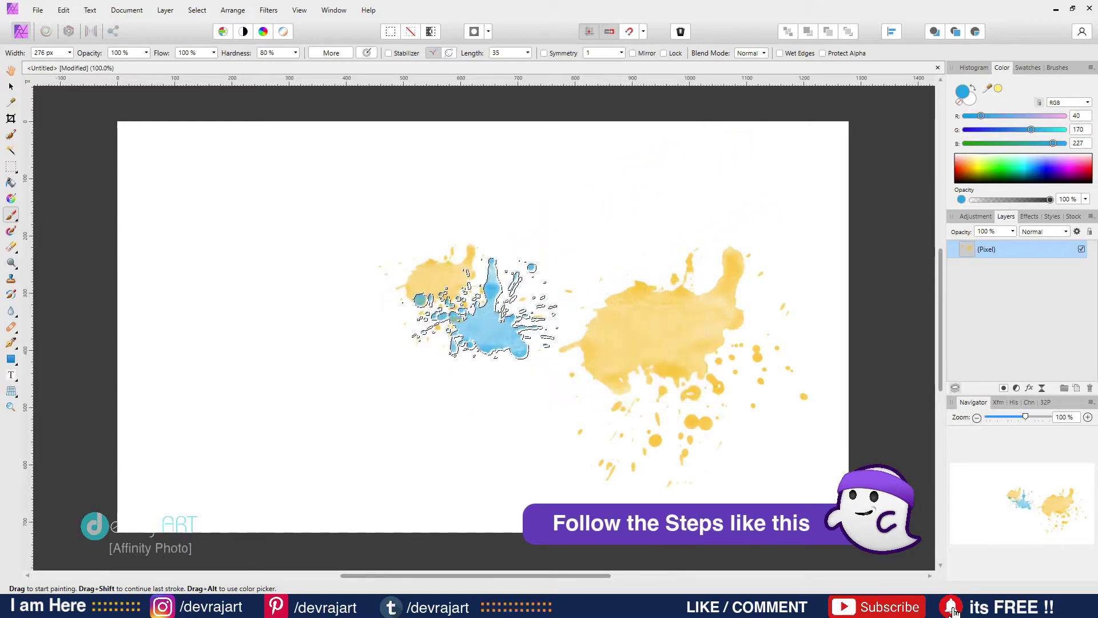
# Step: Enlarge the brush to 365 px and stamp a blue splash overlapping the lower edge of the small orange splash
pyautogui.press(']')
pyautogui.press(']')
pyautogui.press(']')
pyautogui.press(']')
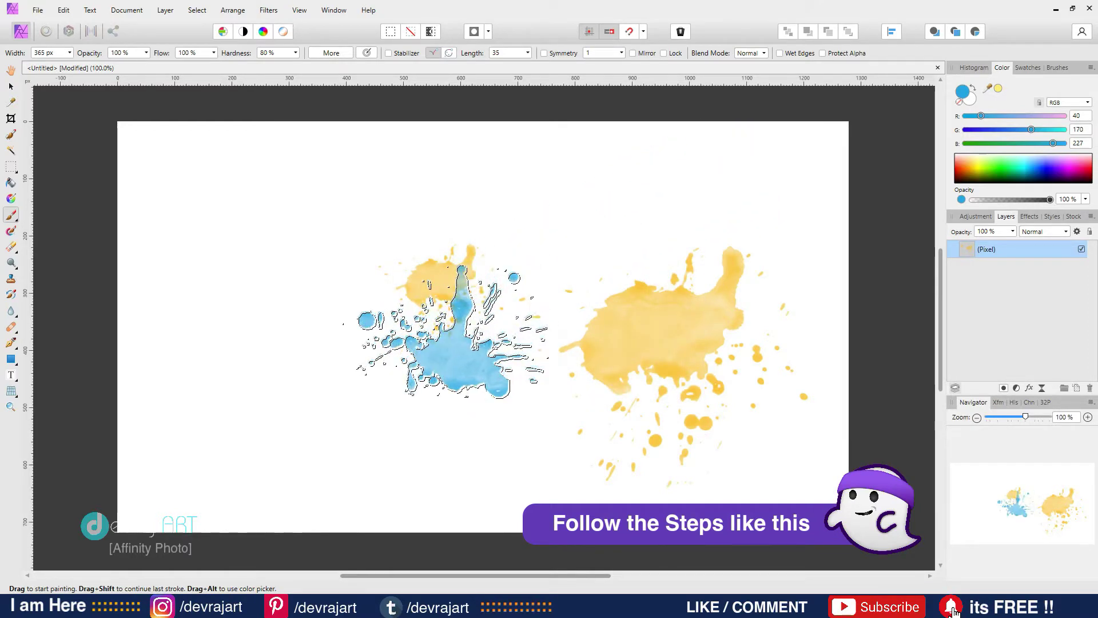
pyautogui.click(446, 323)
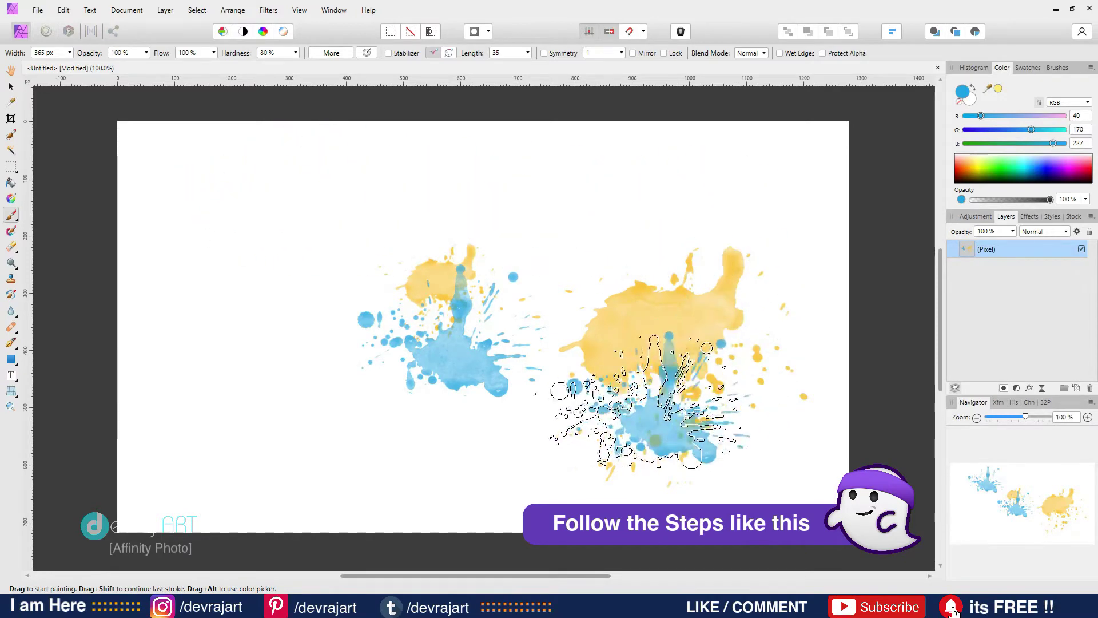
# Step: Reduce the brush to 190.5 px and stamp a small blue splash on the right part of the large orange splash
pyautogui.press('[')
pyautogui.press('[')
pyautogui.press('[')
pyautogui.press('[')
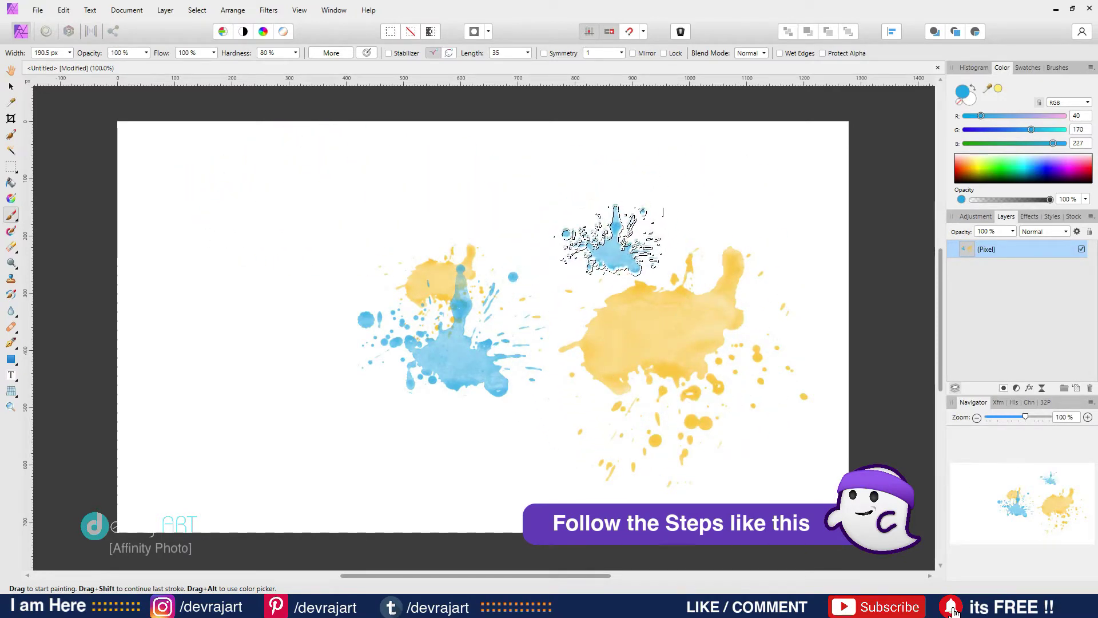
pyautogui.click(695, 326)
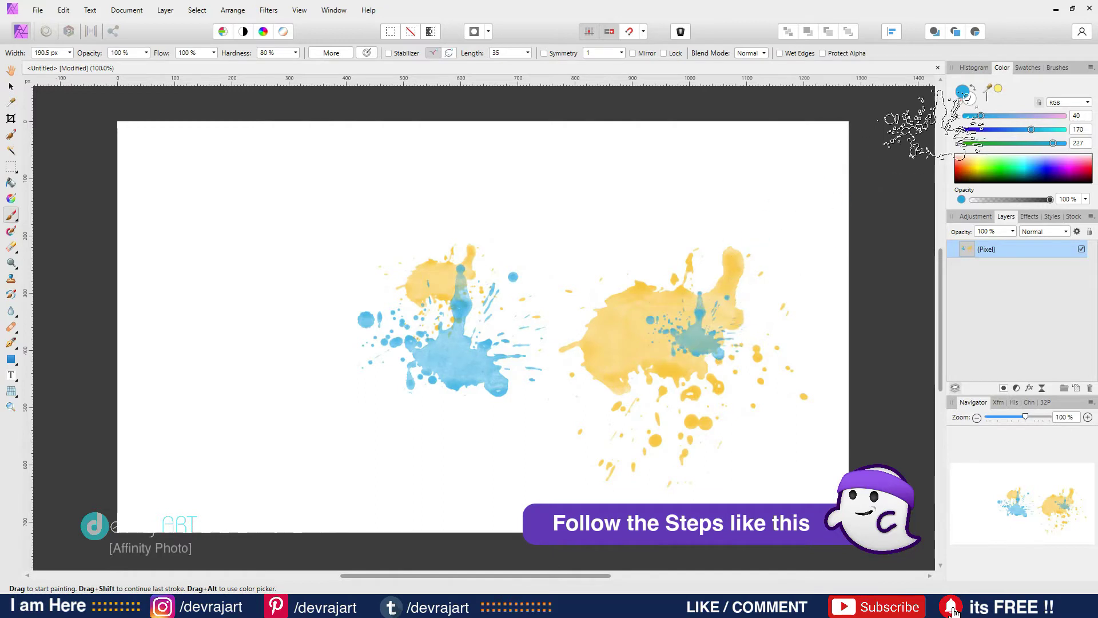
# Step: Choose the third brush of the splash set and reduce its width to about 801 px
pyautogui.click(1057, 68)
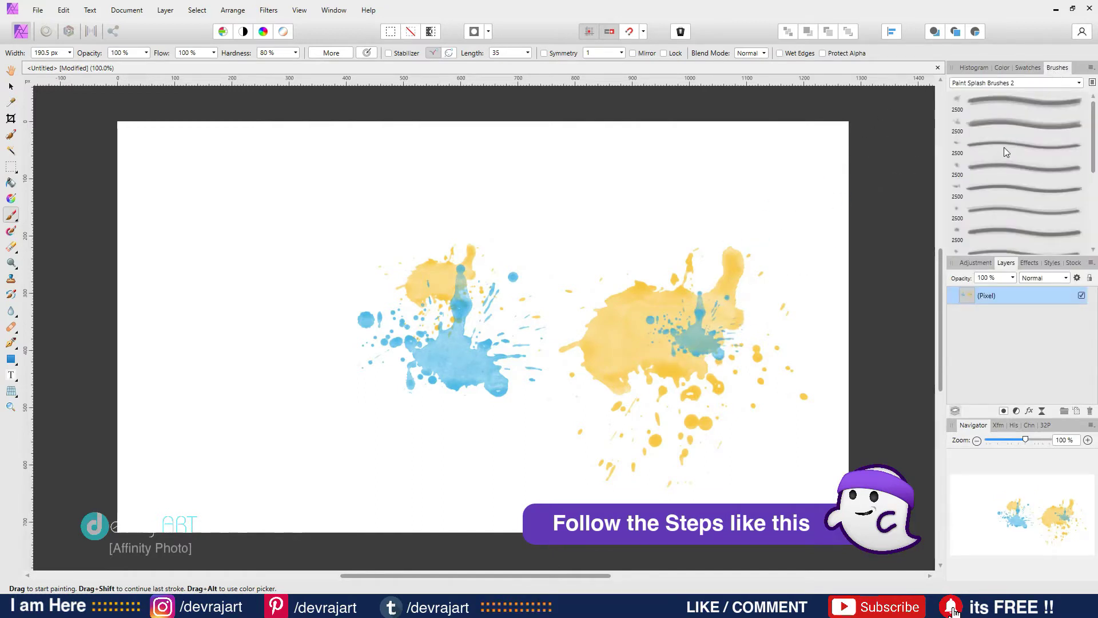
pyautogui.click(1002, 144)
pyautogui.click(609, 247)
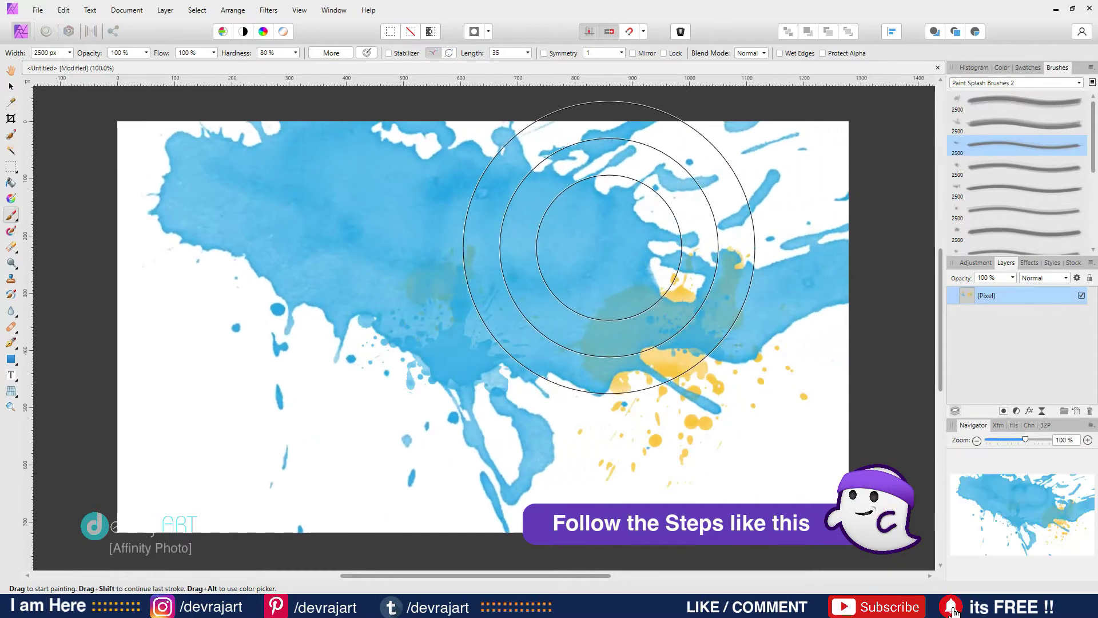
pyautogui.press('[')
pyautogui.press('[')
pyautogui.press('[')
pyautogui.press('[')
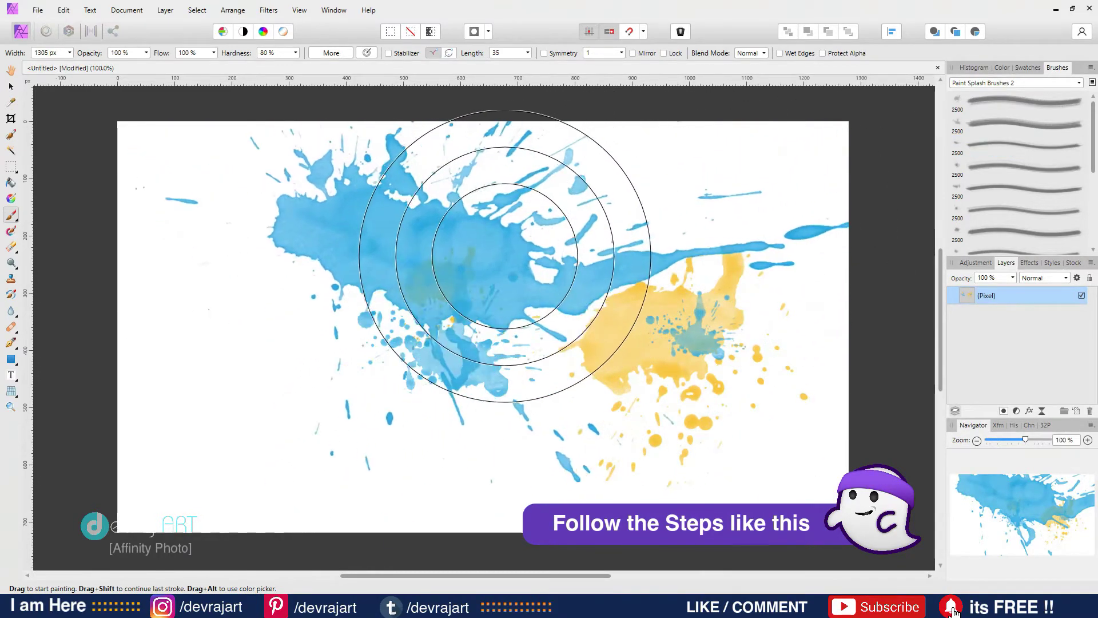
pyautogui.press('[')
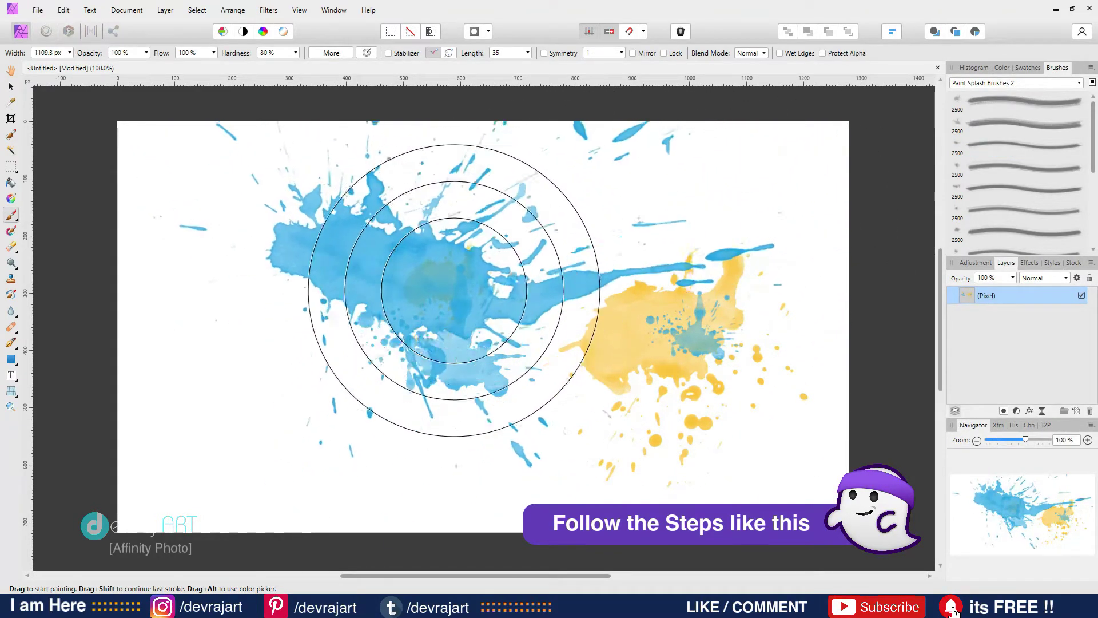
pyautogui.press('[')
pyautogui.press('[')
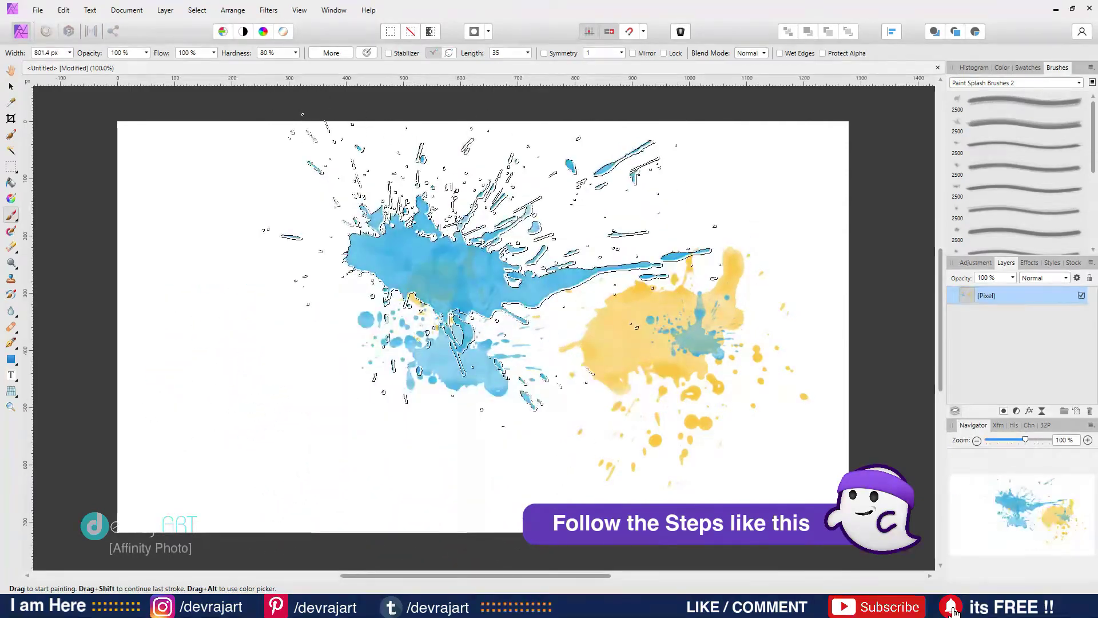
# Step: Set the brush colour to hex FA0236 and stamp a large red splash across the space above and between the existing splashes
pyautogui.click(1002, 68)
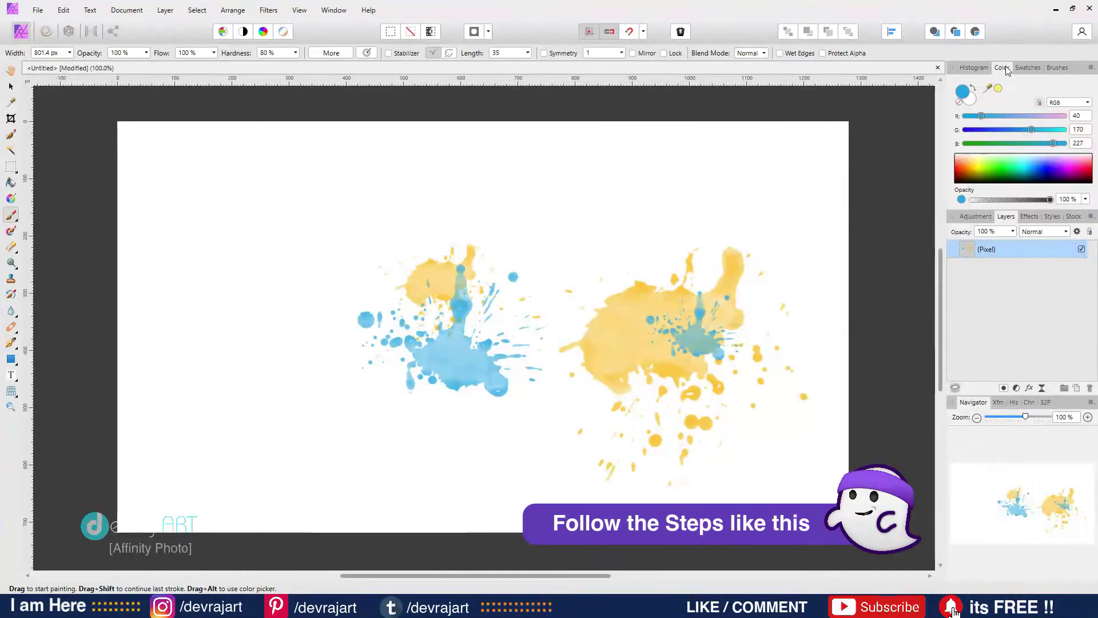
pyautogui.doubleClick(964, 93)
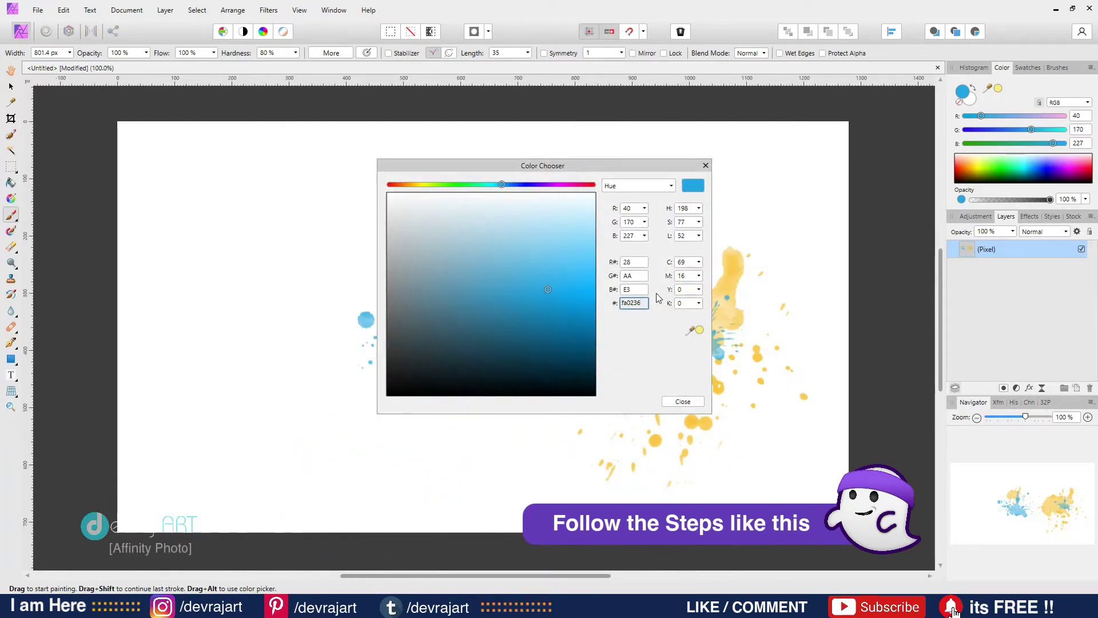
pyautogui.write('fa0236')
pyautogui.press('Return')
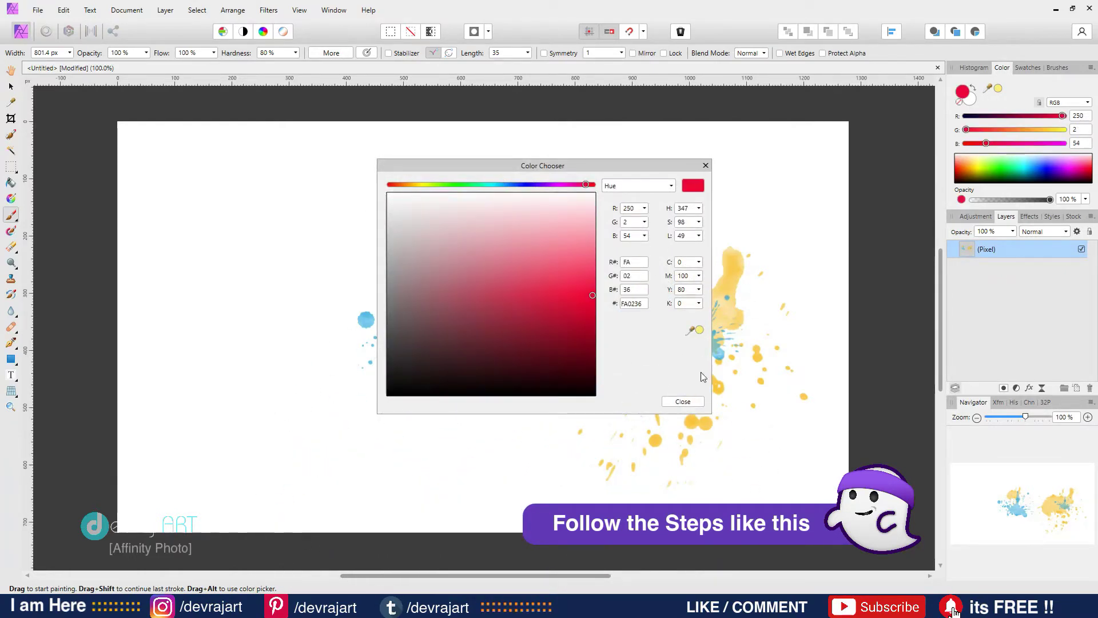
pyautogui.click(682, 401)
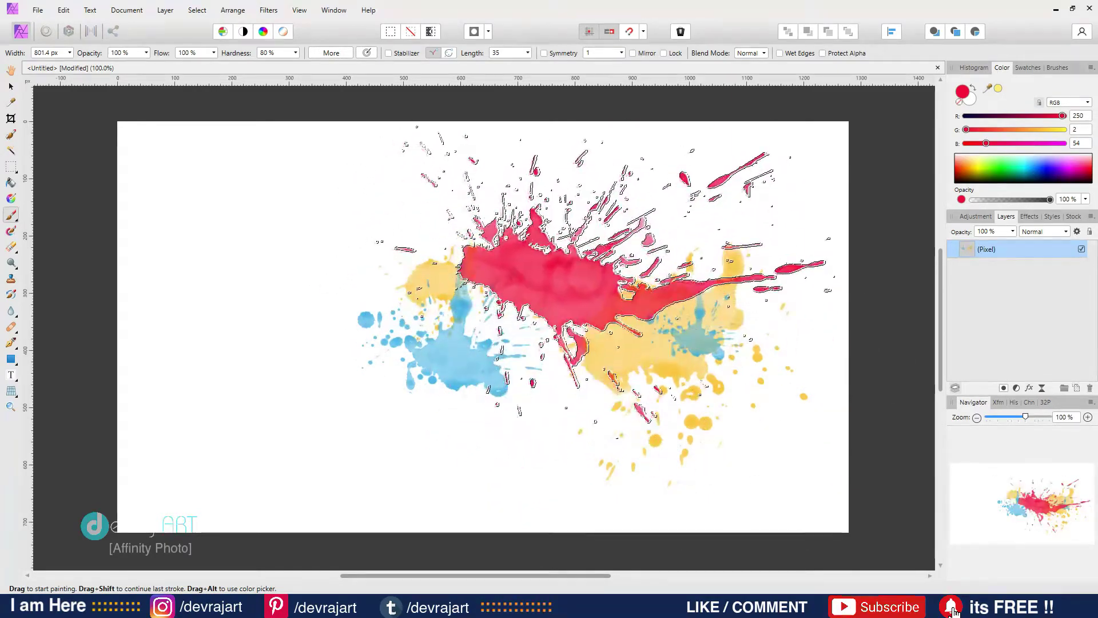
pyautogui.click(572, 280)
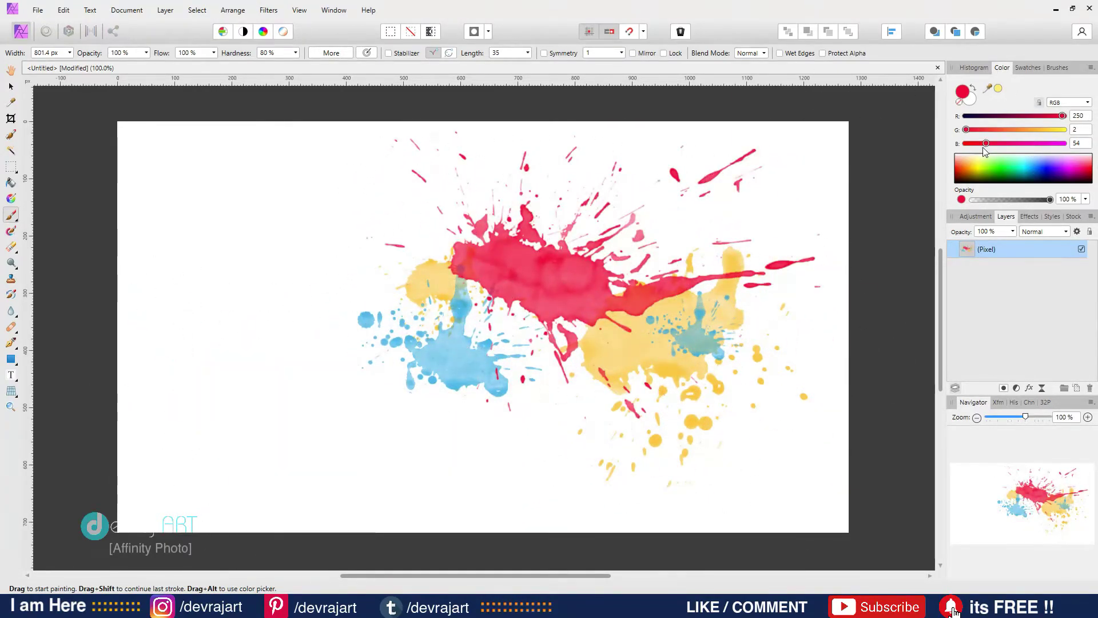
# Step: Pick a light green brush colour from the colour spectrum and reduce the brush width to about 356 px
pyautogui.moveTo(1005, 164); pyautogui.dragTo(1012, 163)
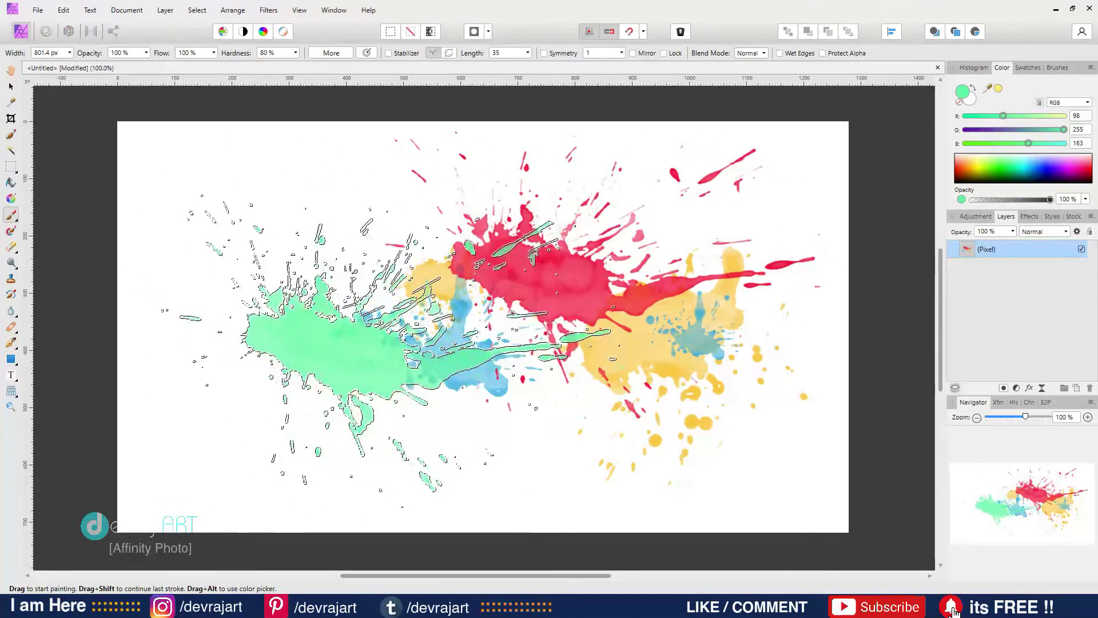
pyautogui.press('[')
pyautogui.press('[')
pyautogui.press('[')
pyautogui.press('[')
pyautogui.press('[')
pyautogui.press('[')
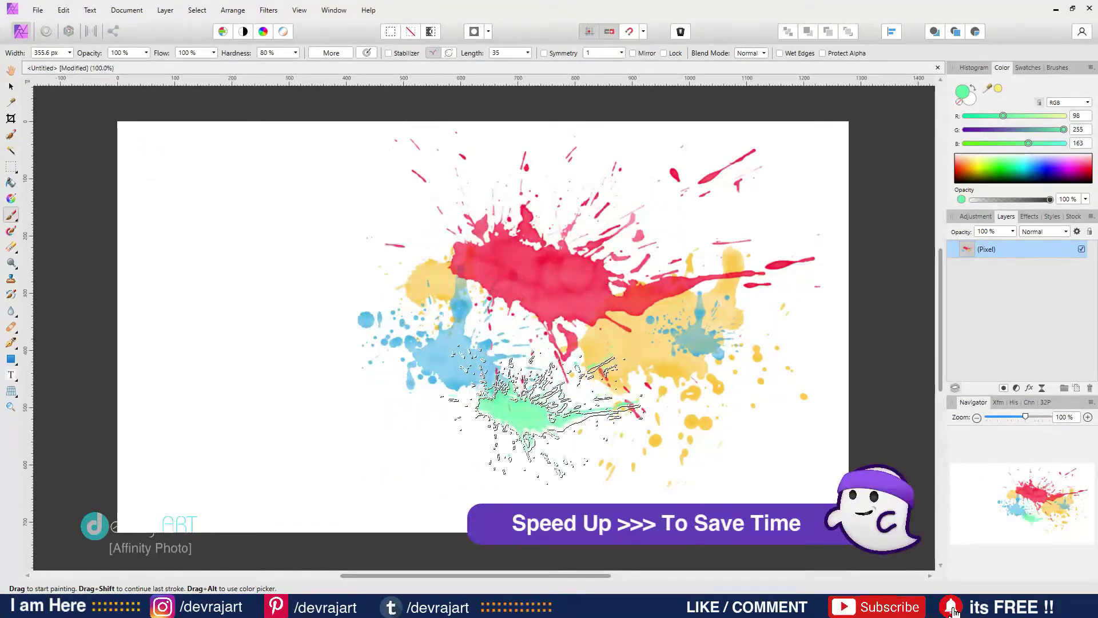
# Step: Choose another splash brush from the set and reduce its width to about 801 px
pyautogui.click(1058, 67)
pyautogui.click(1010, 204)
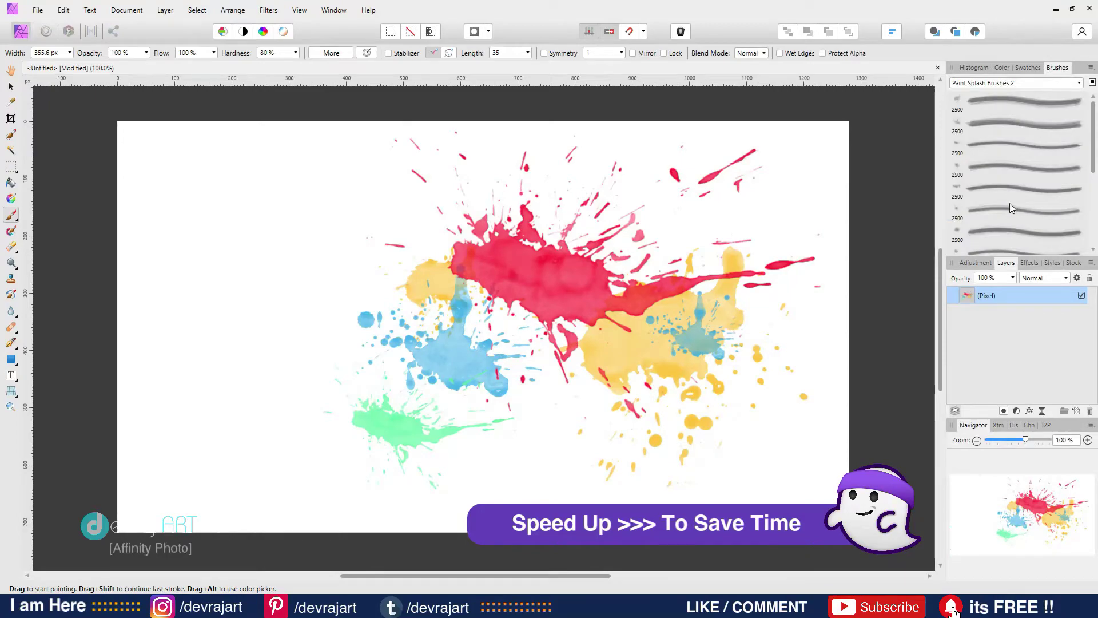
pyautogui.click(483, 247)
pyautogui.press('[')
pyautogui.press('[')
pyautogui.press('[')
pyautogui.press('[')
pyautogui.press('[')
pyautogui.press('[')
pyautogui.press('[')
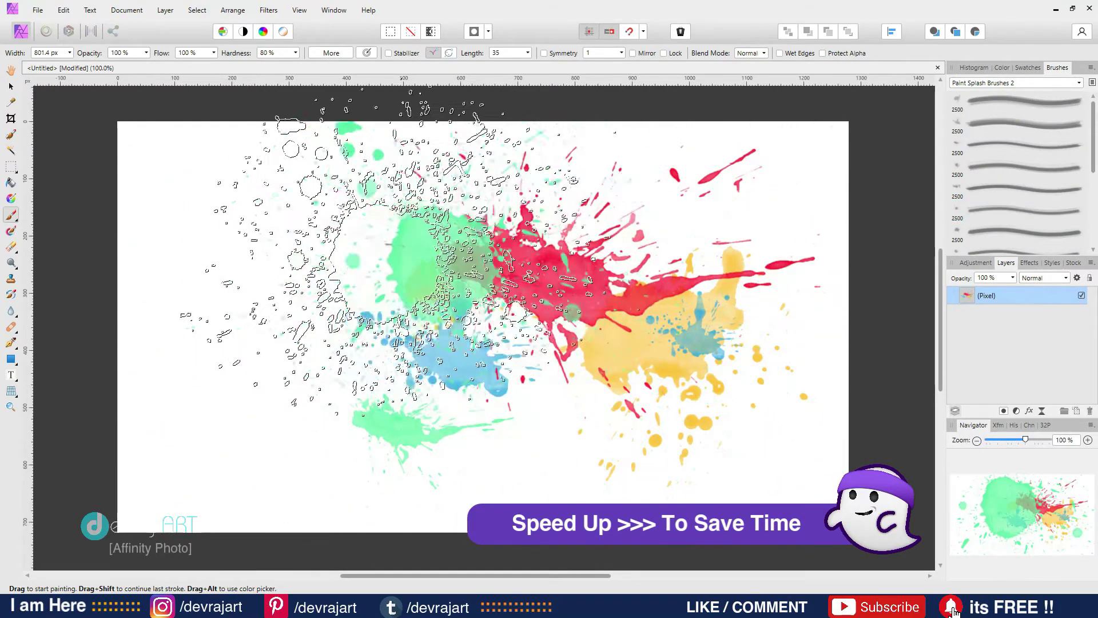
# Step: Set the brush colour to hex FB0770 and stamp a large pink splash on the left part of the canvas
pyautogui.click(1003, 67)
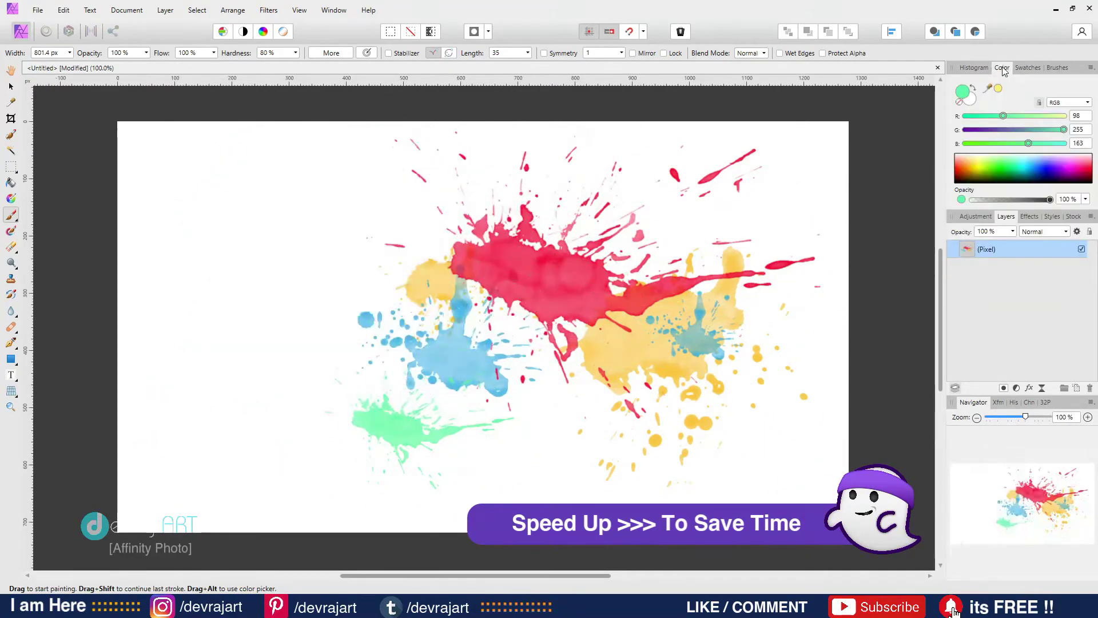
pyautogui.doubleClick(963, 97)
pyautogui.press('Return')
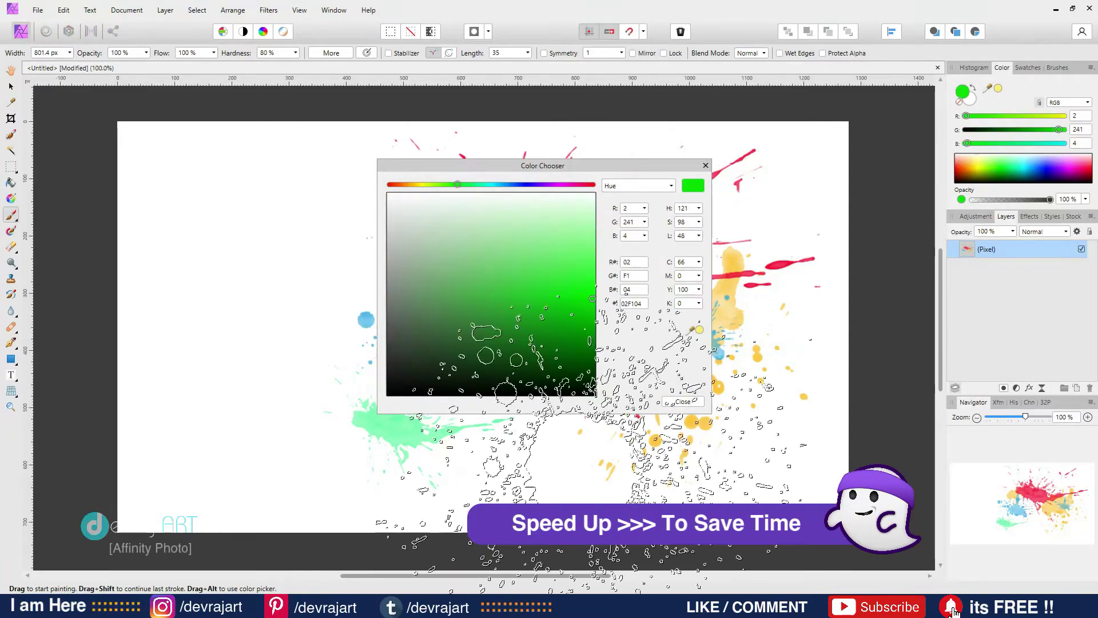
pyautogui.doubleClick(634, 304)
pyautogui.write('07c24b')
pyautogui.press('Return')
pyautogui.doubleClick(640, 304)
pyautogui.write('fb0770')
pyautogui.press('Return')
pyautogui.click(683, 402)
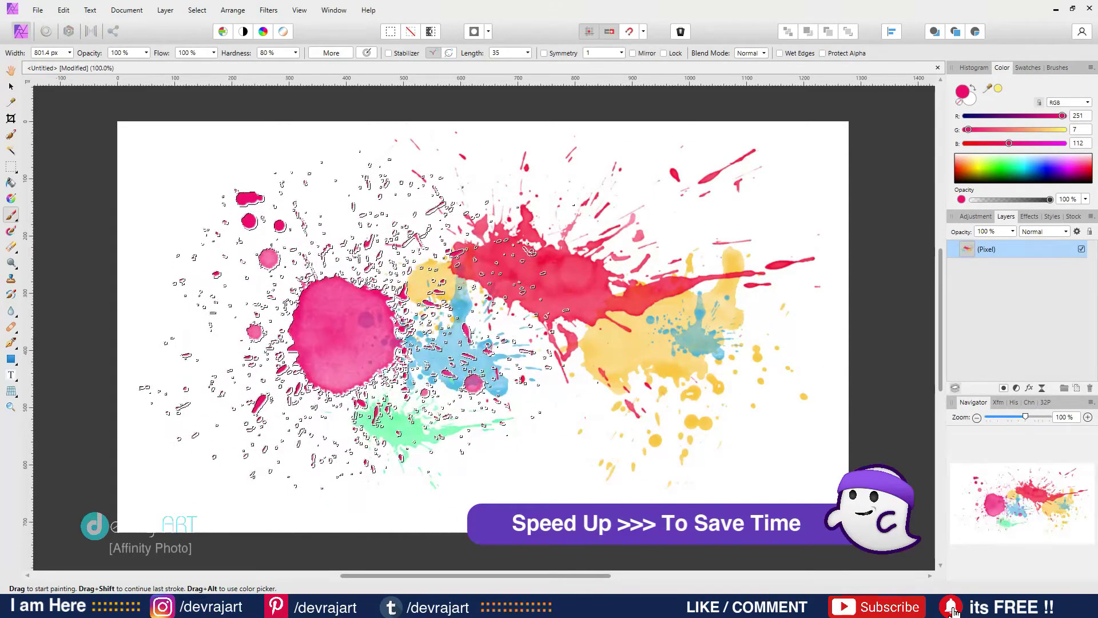
pyautogui.click(365, 317)
# Step: Reduce the brush width to about 218 px and stamp a small pink splash below the red one, near the bottom centre
pyautogui.press('[')
pyautogui.press('[')
pyautogui.press('[')
pyautogui.press('[')
pyautogui.press('[')
pyautogui.press('[')
pyautogui.press('[')
pyautogui.press('[')
pyautogui.press('[')
pyautogui.press('[')
pyautogui.press('[')
pyautogui.press('[')
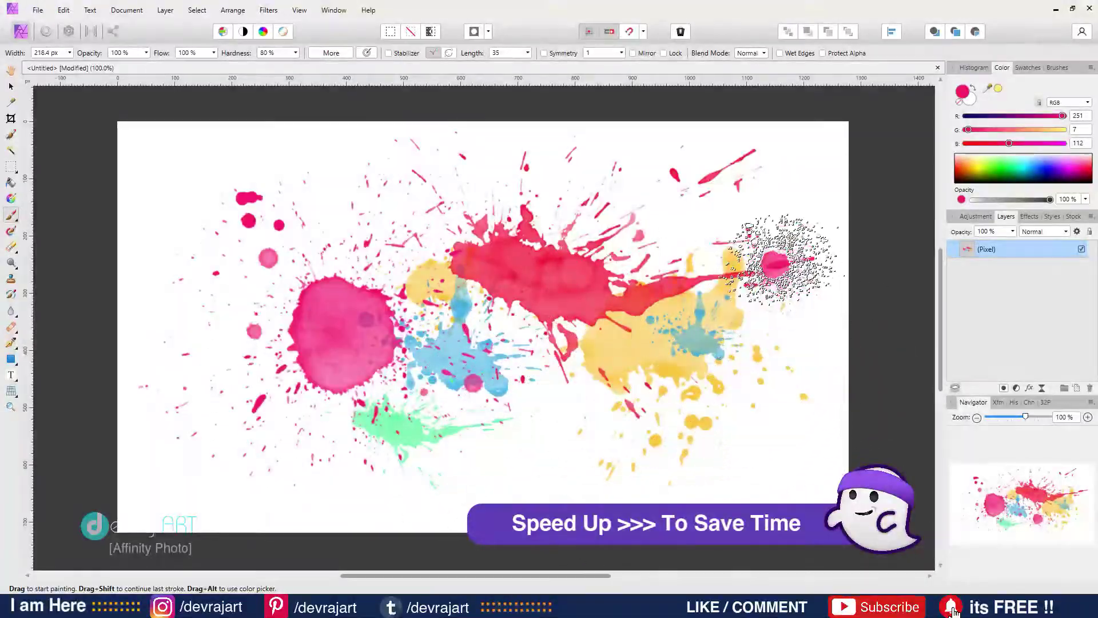
pyautogui.click(551, 412)
# Step: Choose a broader, elongated blot brush further down the splash set and reduce its width
pyautogui.click(1057, 68)
pyautogui.click(1007, 201)
pyautogui.press('[')
pyautogui.press('[')
pyautogui.press('[')
pyautogui.press('[')
pyautogui.press('[')
pyautogui.press('[')
pyautogui.press('[')
pyautogui.press('[')
pyautogui.press('[')
pyautogui.press('[')
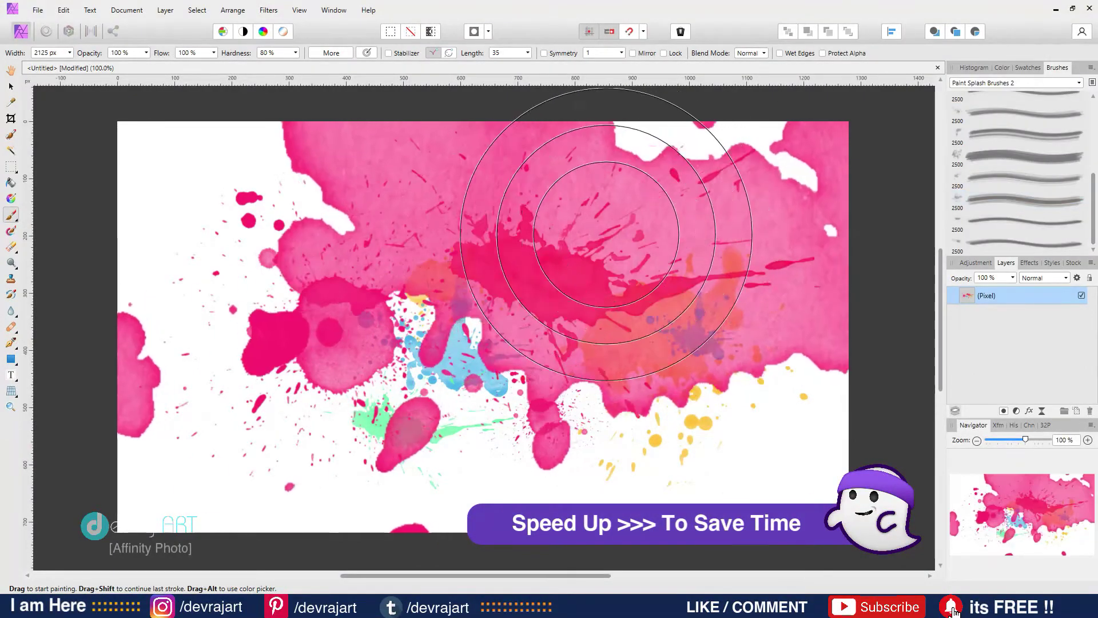
# Step: Pick a bright blue brush colour (RGB 59, 126, 255), enlarge the brush and stamp a large splash across the middle, below the red one
pyautogui.click(1001, 67)
pyautogui.click(1001, 165)
pyautogui.click(1038, 165)
pyautogui.press(']')
pyautogui.press(']')
pyautogui.press(']')
pyautogui.press(']')
pyautogui.press(']')
pyautogui.press(']')
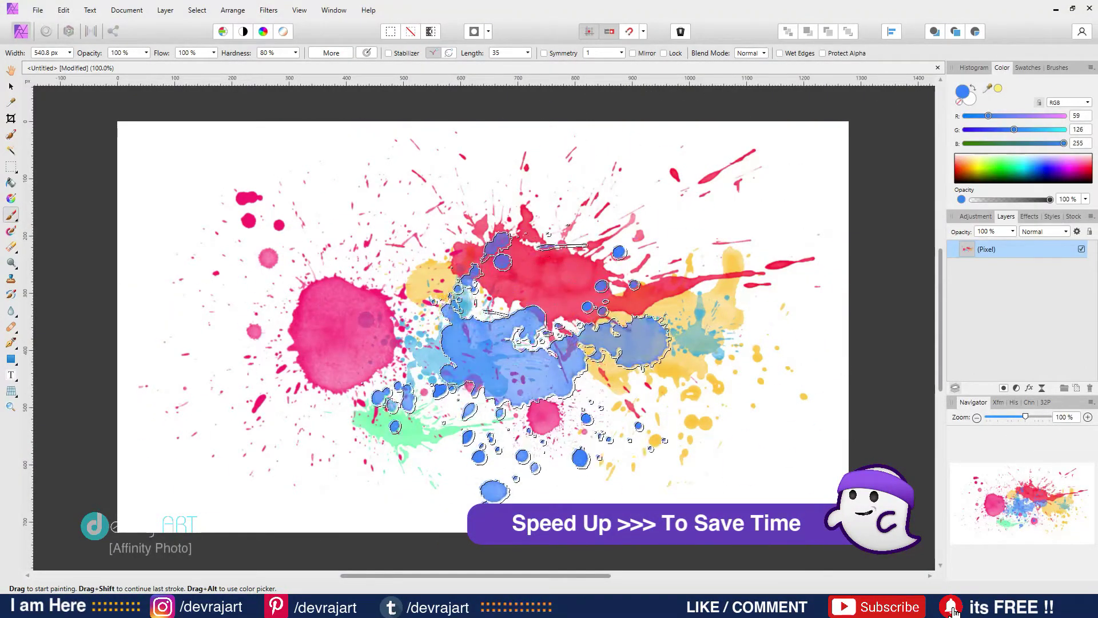
pyautogui.click(523, 373)
# Step: Reduce the brush width to about 276 px and stamp blue splashes above and below the large pink splash
pyautogui.press('[')
pyautogui.press('[')
pyautogui.press('[')
pyautogui.press('[')
pyautogui.press('[')
pyautogui.press('[')
pyautogui.press('[')
pyautogui.press('[')
pyautogui.click(333, 205)
pyautogui.click(738, 223)
pyautogui.click(297, 437)
# Step: Choose the bottom brush of the splash set and pick a pale yellow-green brush colour (RGB 223, 255, 108)
pyautogui.click(1057, 67)
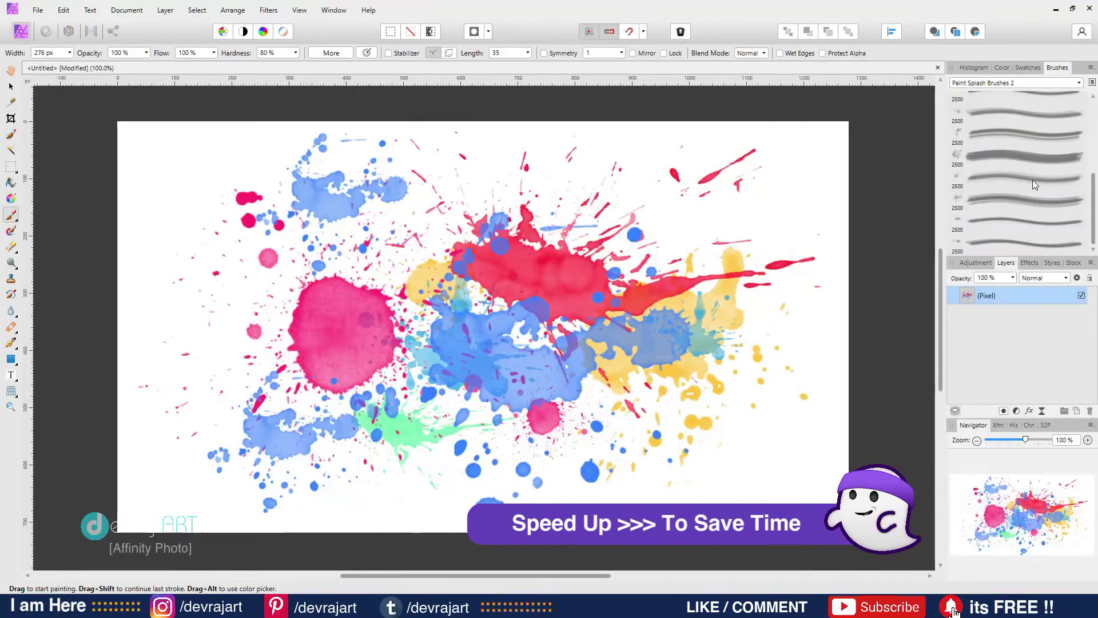
pyautogui.click(1025, 244)
pyautogui.click(1002, 67)
pyautogui.click(979, 165)
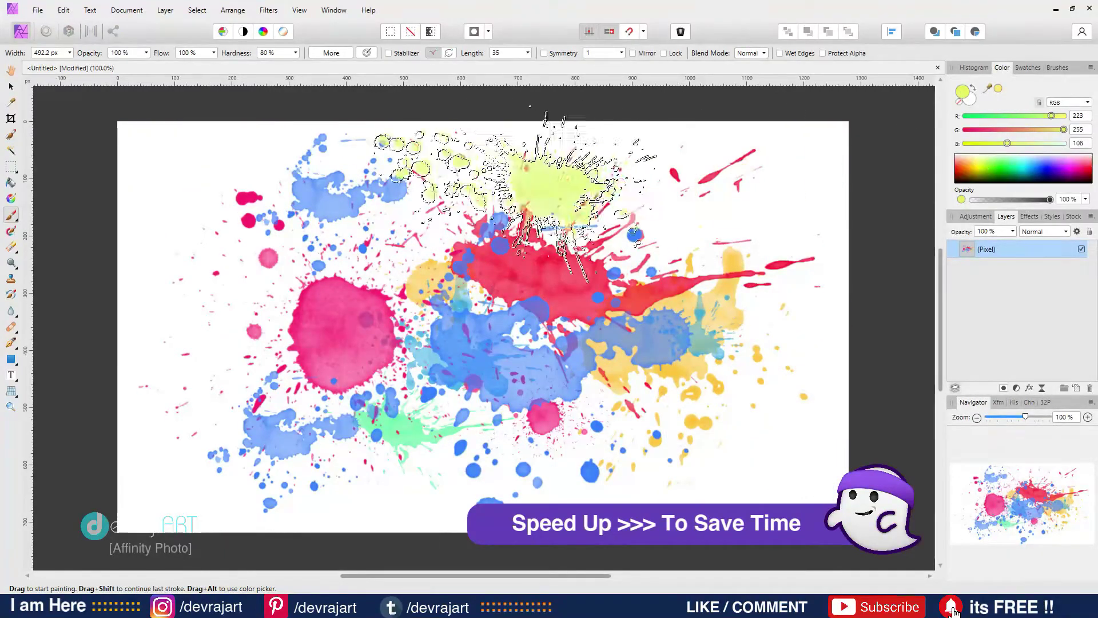
# Step: Stamp a small yellow-green splash above the red one and another at about 636 px width above the large pink one
pyautogui.press('[')
pyautogui.press('[')
pyautogui.press('[')
pyautogui.click(438, 201)
pyautogui.press(']')
pyautogui.press(']')
pyautogui.press(']')
pyautogui.press(']')
pyautogui.press(']')
pyautogui.press(']')
pyautogui.click(298, 258)
# Step: Return to the elongated blot brush used for the blue splashes and pick an orange brush colour (RGB 255, 127, 59)
pyautogui.click(1057, 69)
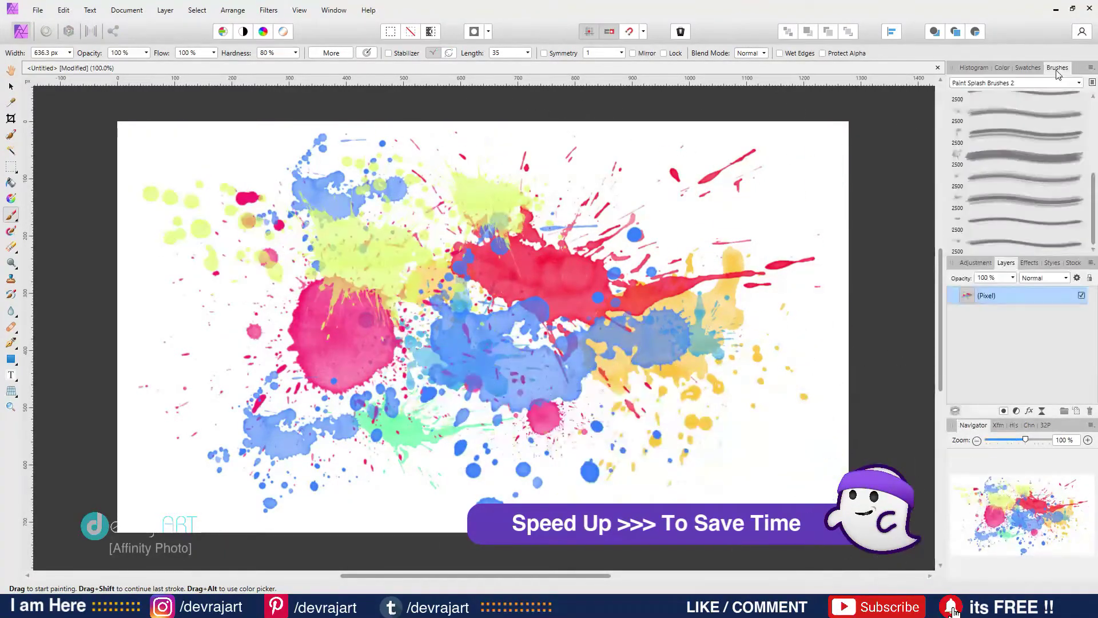
pyautogui.click(1002, 67)
pyautogui.click(974, 169)
pyautogui.press(']')
pyautogui.press(']')
pyautogui.press(']')
pyautogui.press(']')
pyautogui.press(']')
pyautogui.press(']')
pyautogui.click(517, 265)
pyautogui.hotkey('ctrl', 'z')
# Step: Reduce the brush width to about 492 px and stamp an orange splash in the lower right of the canvas
pyautogui.press('[')
pyautogui.press('[')
pyautogui.press('[')
pyautogui.press('[')
pyautogui.press('[')
pyautogui.press('[')
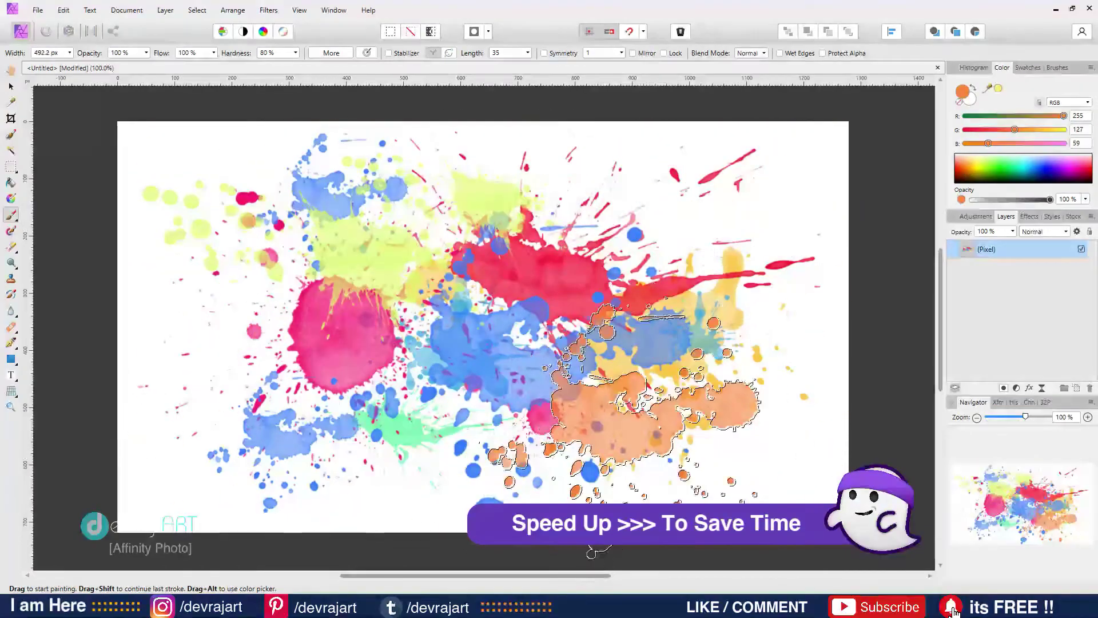
pyautogui.click(682, 405)
# Step: Switch to a streaky splash brush, pick light cyan (RGB 108, 246, 255), and stamp it at the bottom centre and above the red splash's right part
pyautogui.click(1057, 67)
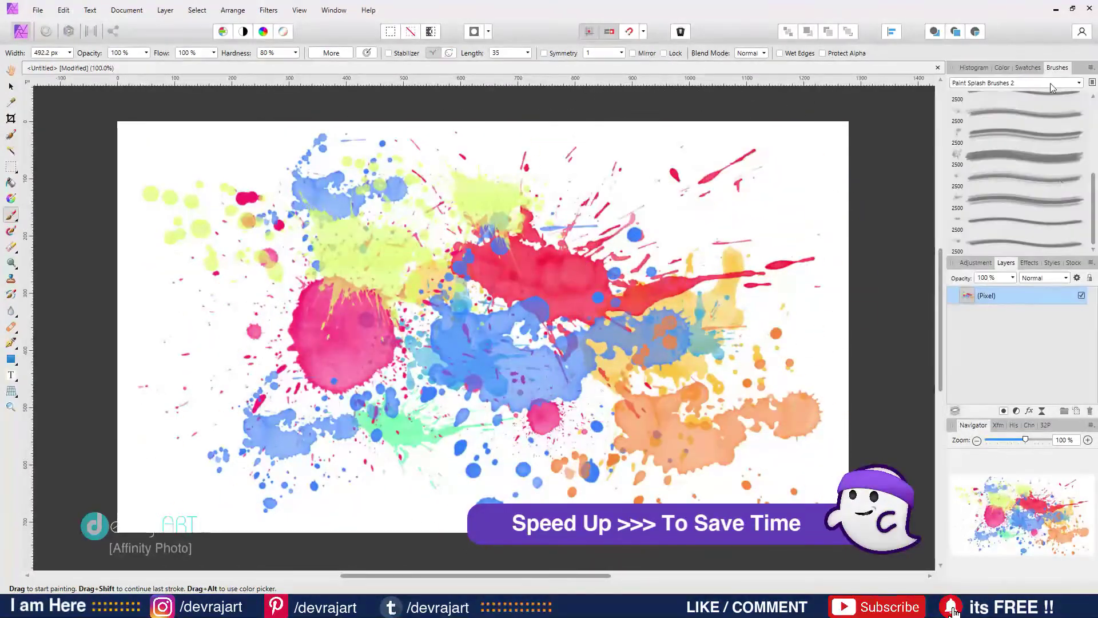
pyautogui.click(1002, 67)
pyautogui.click(994, 163)
pyautogui.click(394, 407)
pyautogui.click(594, 216)
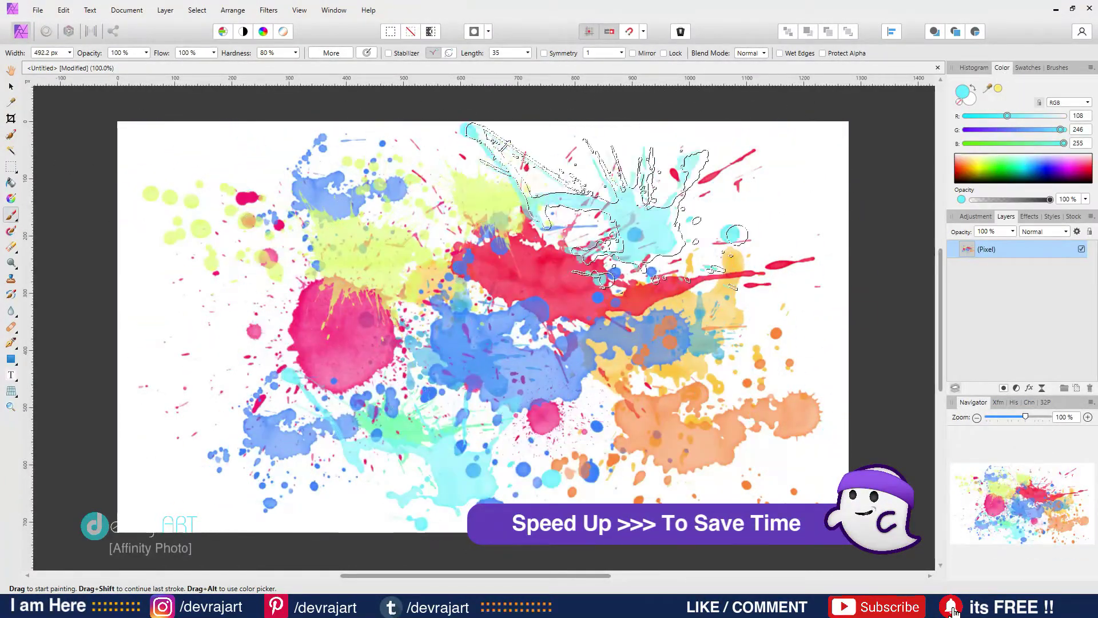
# Step: Choose another splash brush for the Paint Brush tool, set its width to about 492 px and pick light purple (RGB 182, 108, 255)
pyautogui.click(1058, 67)
pyautogui.click(1038, 114)
pyautogui.press('p')
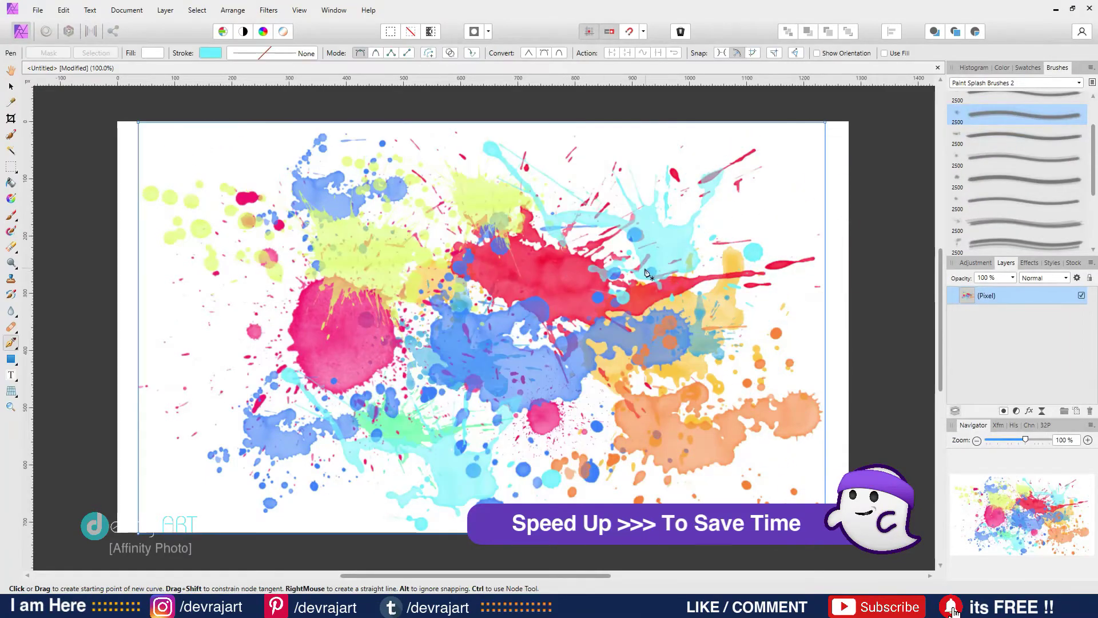
pyautogui.click(11, 215)
pyautogui.moveTo(458, 257); pyautogui.dragTo(400, 257)
pyautogui.click(1002, 67)
pyautogui.click(1059, 163)
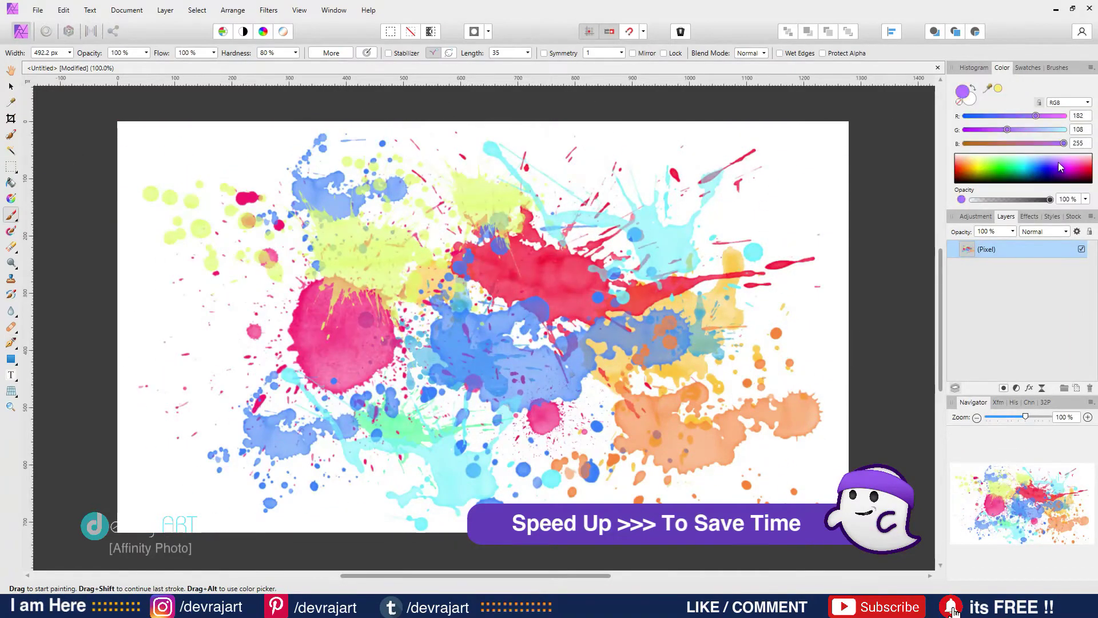
# Step: Stamp a large purple splash above the red one, a smaller one beside the pink one, and a dark pink one at the bottom centre
pyautogui.click(615, 223)
pyautogui.press('[')
pyautogui.press('[')
pyautogui.click(264, 312)
pyautogui.moveTo(1069, 165); pyautogui.dragTo(1082, 170)
pyautogui.click(470, 427)
# Step: Choose another splash brush further down the set and pick a deep violet-blue brush colour (RGB 66, 0, 216)
pyautogui.click(1057, 68)
pyautogui.scroll(-1, 1044, 157)
pyautogui.click(1036, 170)
pyautogui.click(1002, 67)
pyautogui.click(1054, 170)
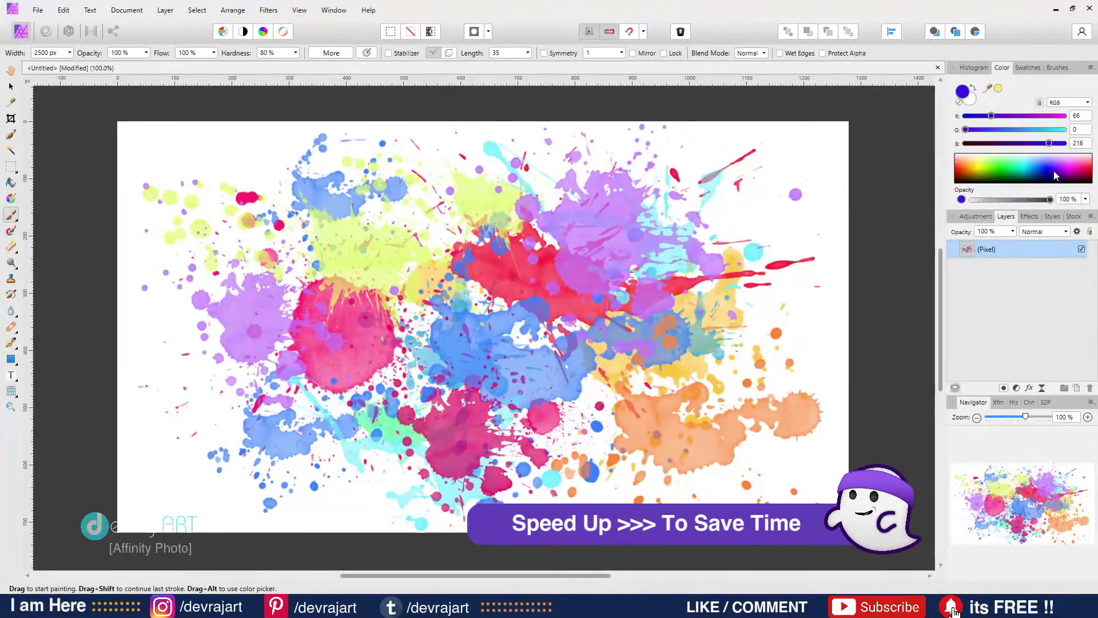
# Step: Reduce the brush width to about 348 px and stamp violet-blue splashes at the upper right and beside the large pink splash
pyautogui.press('[')
pyautogui.press('[')
pyautogui.press('[')
pyautogui.press('[')
pyautogui.press('[')
pyautogui.press('[')
pyautogui.press('[')
pyautogui.click(773, 240)
pyautogui.click(435, 320)
pyautogui.press(']')
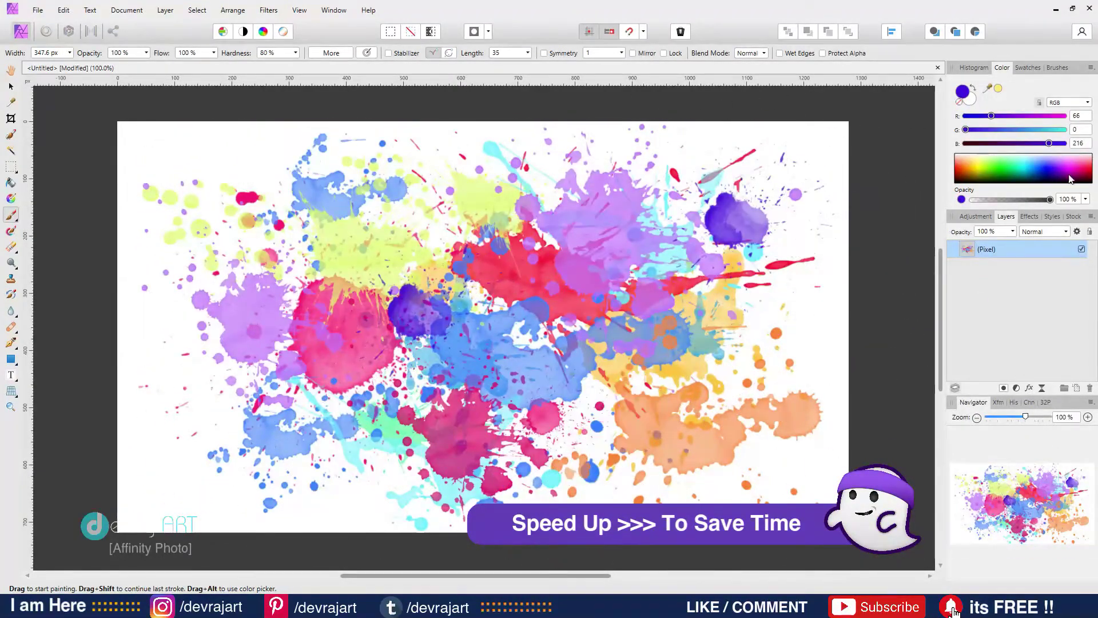
# Step: Pick a deep magenta brush colour and choose a different splash brush from the set
pyautogui.click(1083, 176)
pyautogui.click(1057, 67)
pyautogui.click(1025, 149)
pyautogui.click(1025, 107)
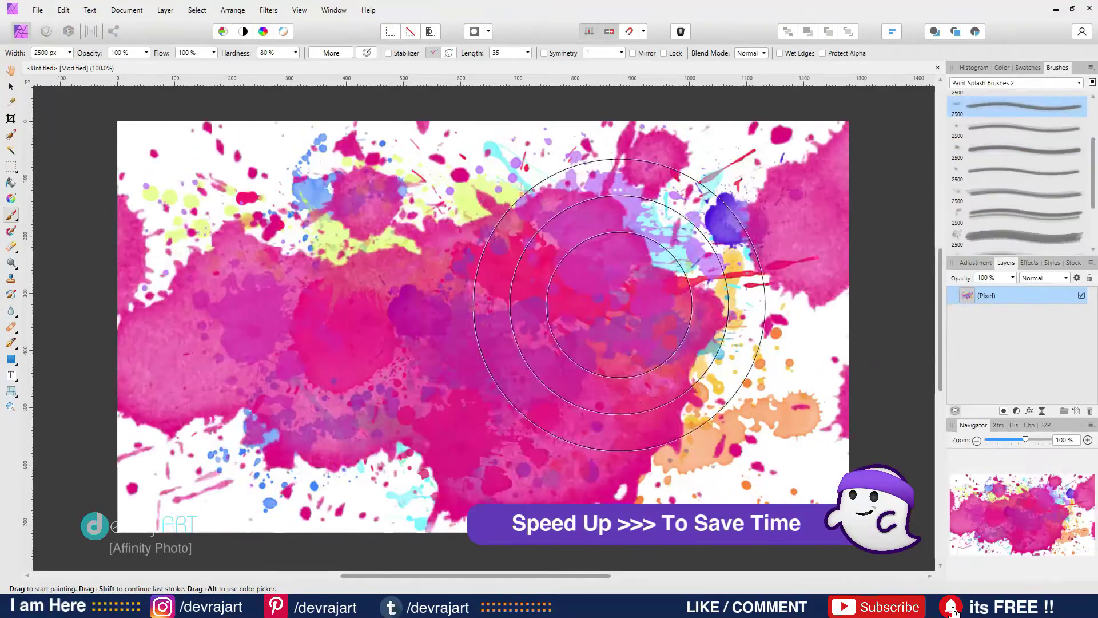
pyautogui.click(1025, 237)
# Step: Reduce the brush width to about 302 px and stamp a magenta splash at the top, between the blue and yellow-green splashes
pyautogui.press('[')
pyautogui.press('[')
pyautogui.press('[')
pyautogui.press('[')
pyautogui.press('[')
pyautogui.press('[')
pyautogui.press('[')
pyautogui.press('[')
pyautogui.press('[')
pyautogui.press('[')
pyautogui.press('[')
pyautogui.press('[')
pyautogui.press('[')
pyautogui.click(442, 197)
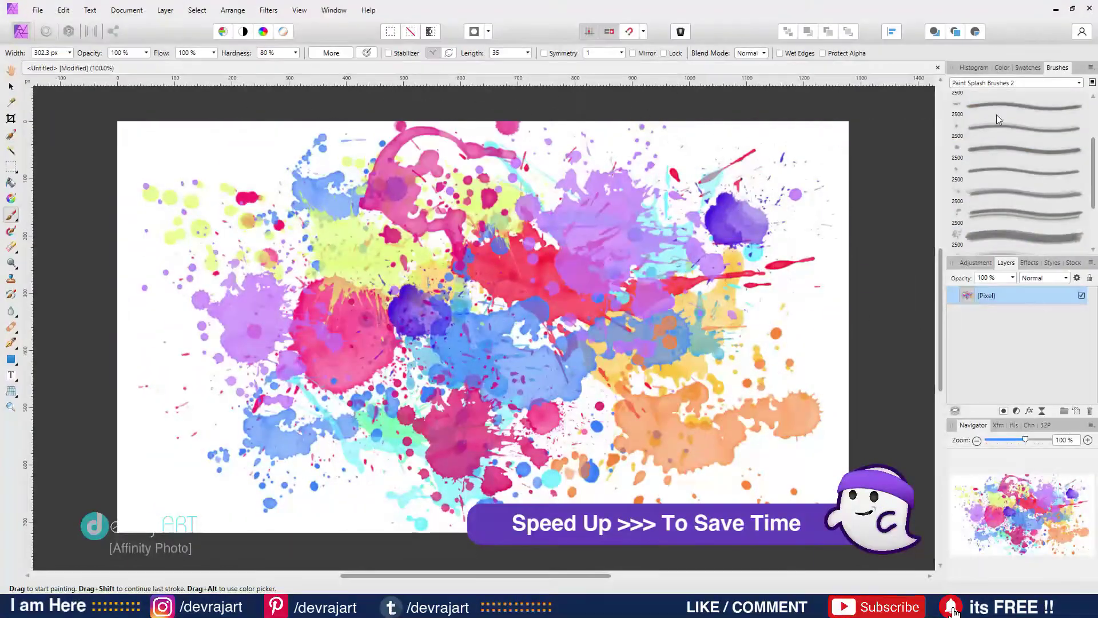
# Step: Deselect the pixel layer and extend the canvas upward with the Crop tool to 1280 x 807 px
pyautogui.press('v')
pyautogui.click(908, 291)
pyautogui.hotkey('ctrl', '-')
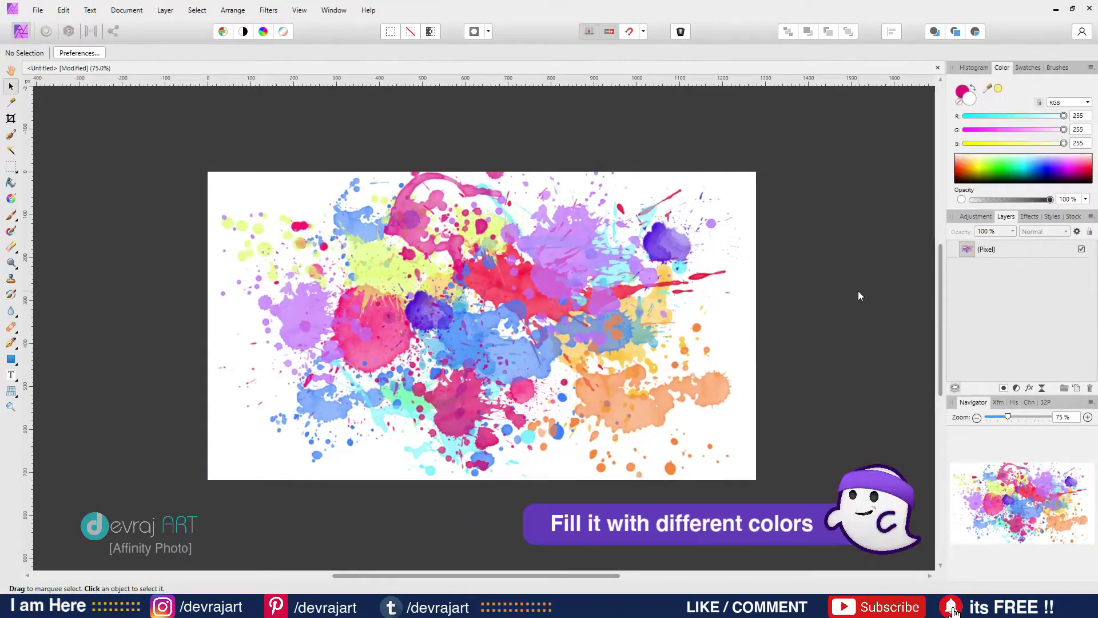
pyautogui.click(10, 119)
pyautogui.moveTo(482, 172); pyautogui.dragTo(483, 134)
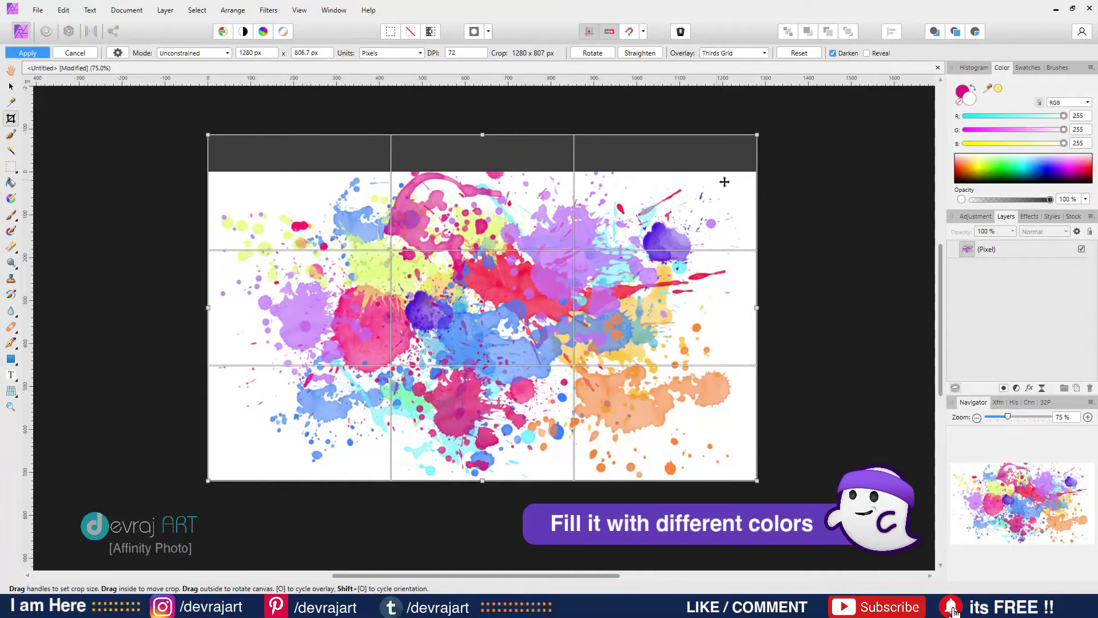
pyautogui.click(27, 53)
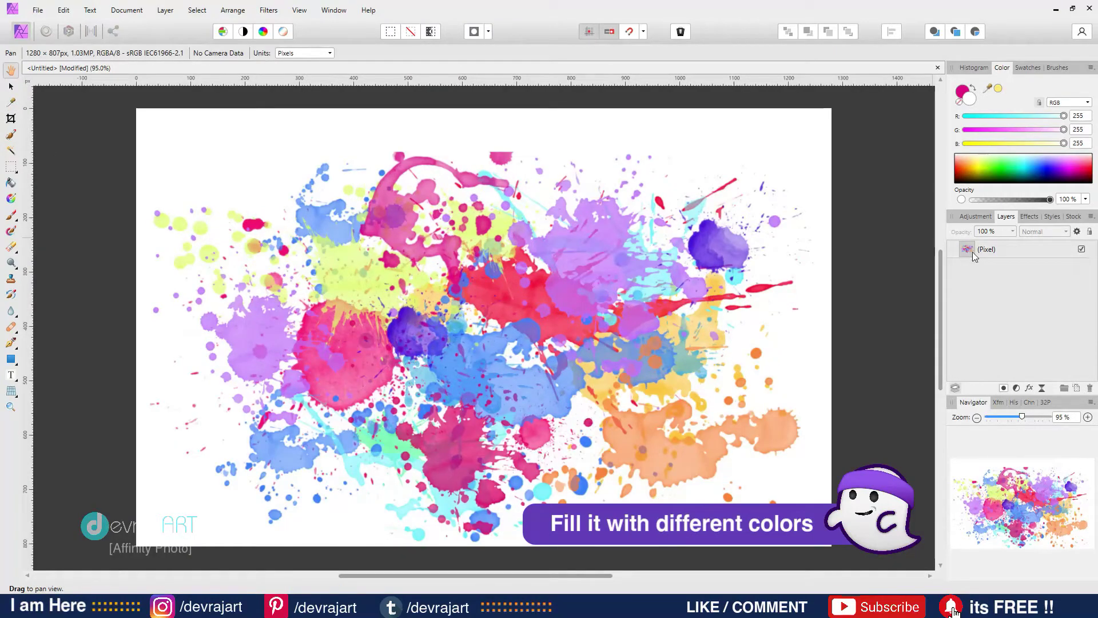
# Step: Move the splash layer up to the canvas top and stretch it to fill the canvas, then deselect it
pyautogui.hotkey('ctrl', 't')
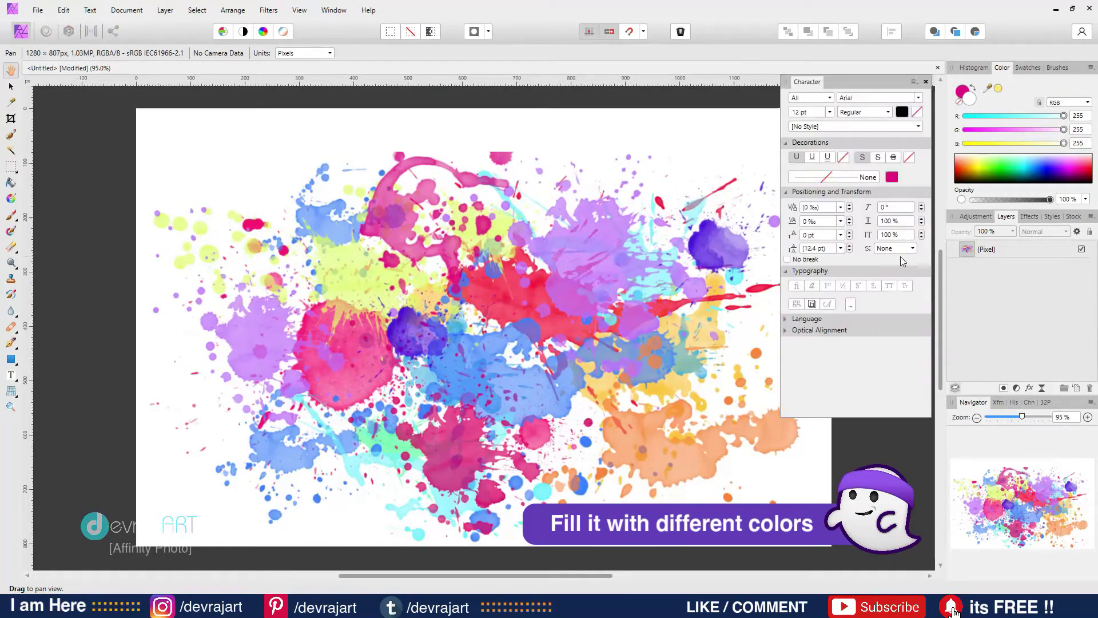
pyautogui.click(925, 84)
pyautogui.click(11, 86)
pyautogui.moveTo(405, 244); pyautogui.dragTo(406, 200)
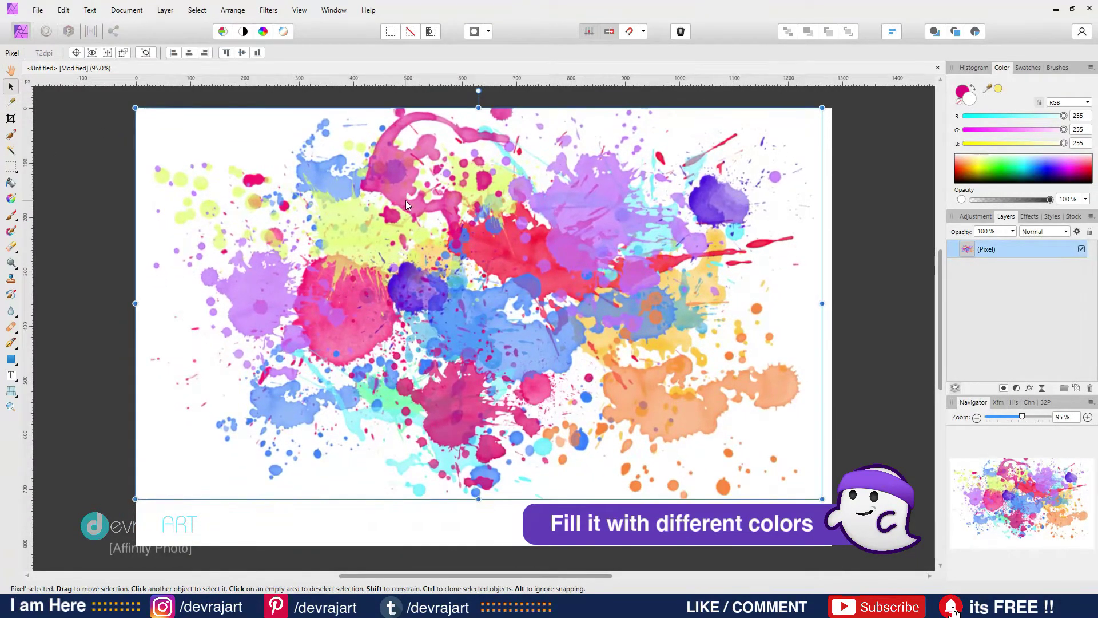
pyautogui.hotkey('ctrl', '-')
pyautogui.moveTo(750, 462)
pyautogui.mouseDown()
pyautogui.moveTo(795, 498)
pyautogui.moveTo(755, 466)
pyautogui.moveTo(752, 480)
pyautogui.mouseUp()
pyautogui.moveTo(756, 154)
pyautogui.mouseDown()
pyautogui.moveTo(753, 162)
pyautogui.moveTo(756, 153)
pyautogui.mouseUp()
pyautogui.click(818, 246)
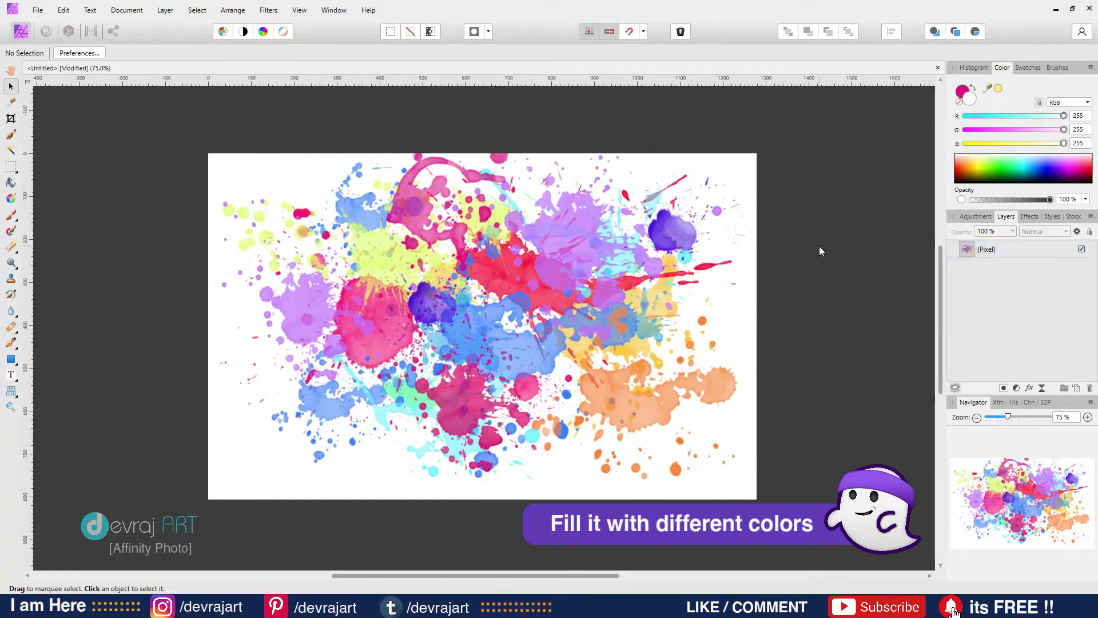
# Step: Open the black-and-white portrait photo of the woman in a cap as a separate document
pyautogui.click(38, 13)
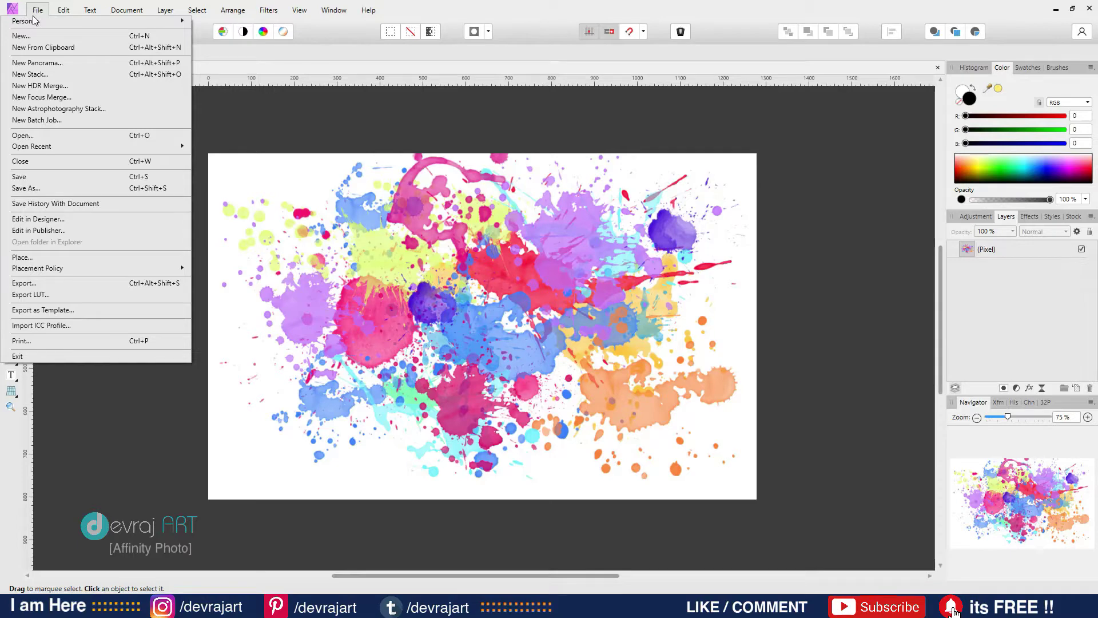
pyautogui.click(39, 137)
pyautogui.doubleClick(532, 187)
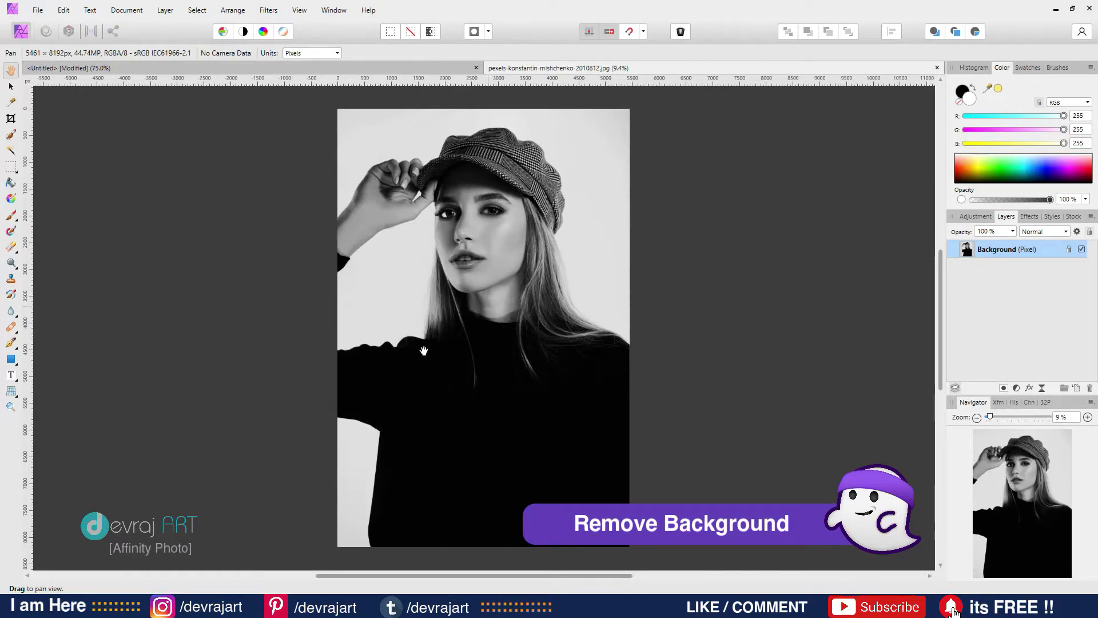
# Step: Select the woman's cap, hair, face, raised arm and sweater with the Selection Brush at 219.9 px, snapping to edges
pyautogui.click(10, 135)
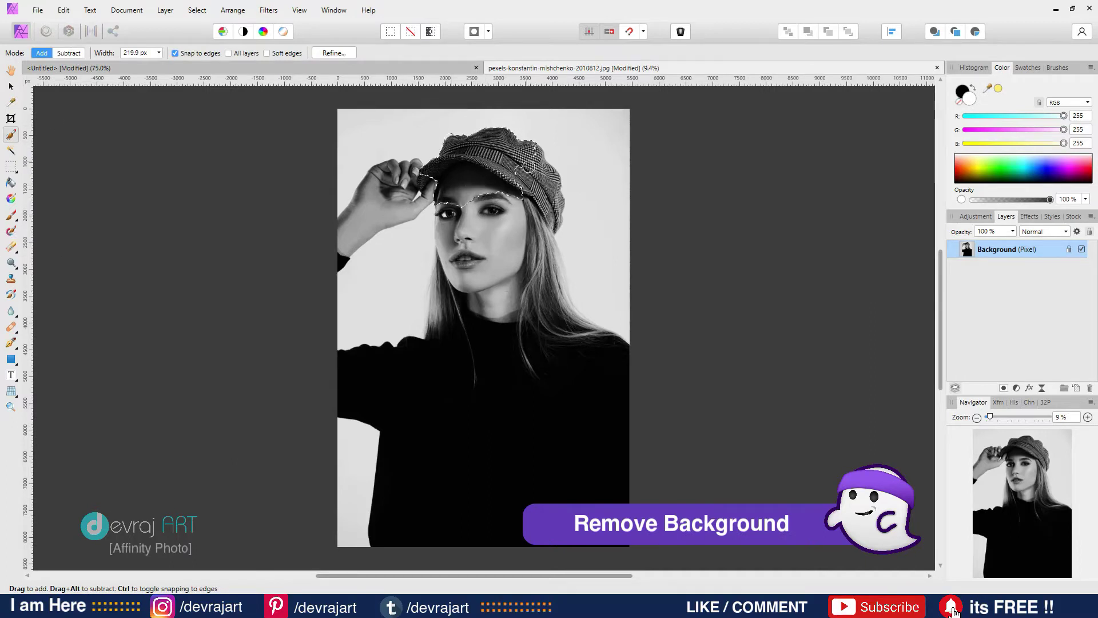
pyautogui.moveTo(532, 384)
pyautogui.mouseDown()
pyautogui.moveTo(570, 482)
pyautogui.moveTo(601, 470)
pyautogui.moveTo(587, 348)
pyautogui.moveTo(536, 486)
pyautogui.moveTo(499, 544)
pyautogui.mouseUp()
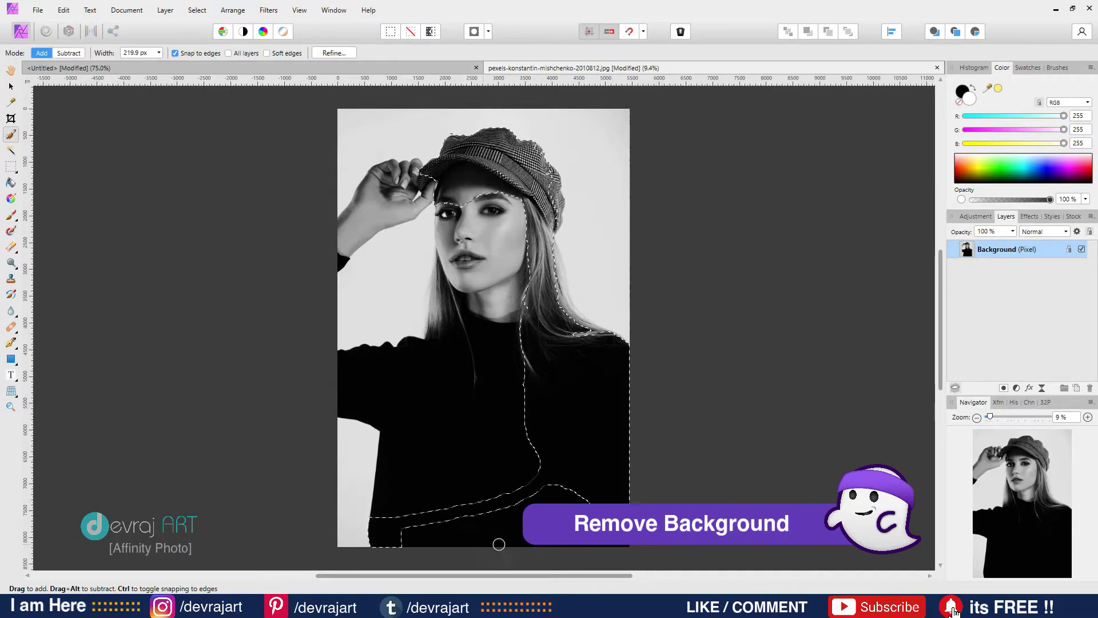
pyautogui.moveTo(409, 514)
pyautogui.mouseDown()
pyautogui.moveTo(393, 387)
pyautogui.moveTo(345, 376)
pyautogui.moveTo(475, 343)
pyautogui.moveTo(513, 356)
pyautogui.moveTo(470, 432)
pyautogui.moveTo(411, 485)
pyautogui.moveTo(458, 515)
pyautogui.moveTo(503, 399)
pyautogui.moveTo(498, 378)
pyautogui.mouseUp()
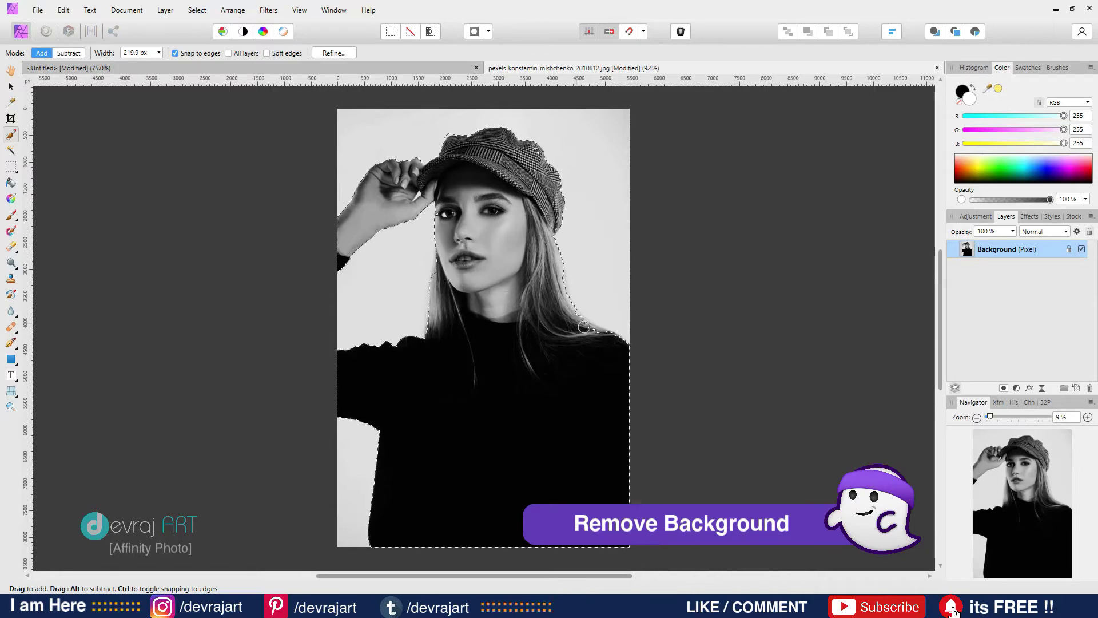
# Step: Check the selection with the quick mask and add a mask to the photo layer to hide the background
pyautogui.press('q')
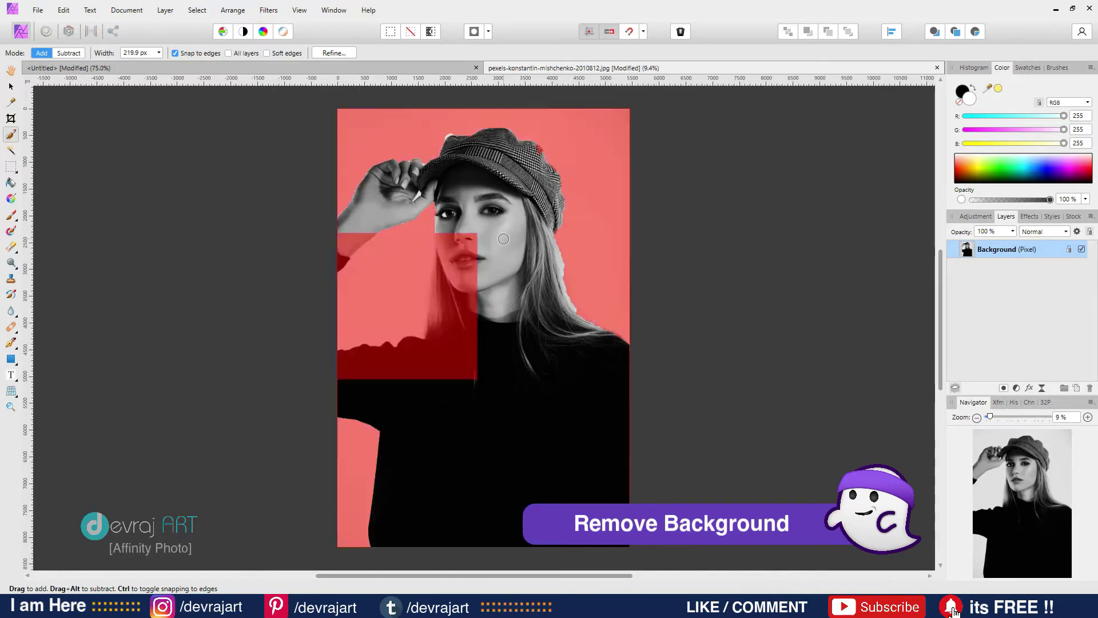
pyautogui.press('q')
pyautogui.scroll(3, 468, 182)
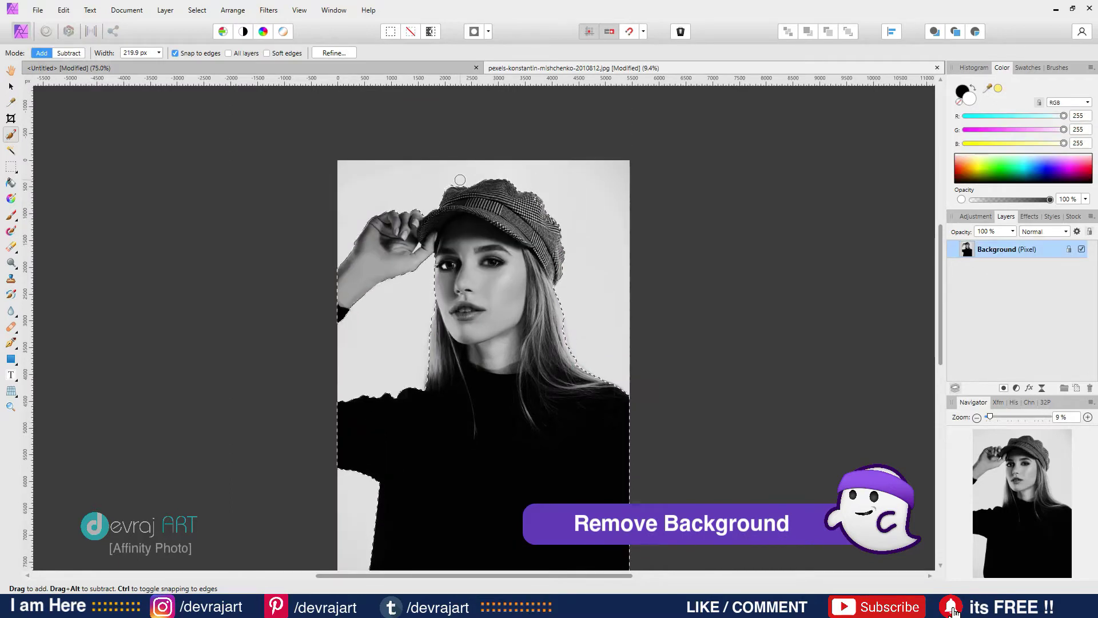
pyautogui.scroll(1, 461, 176)
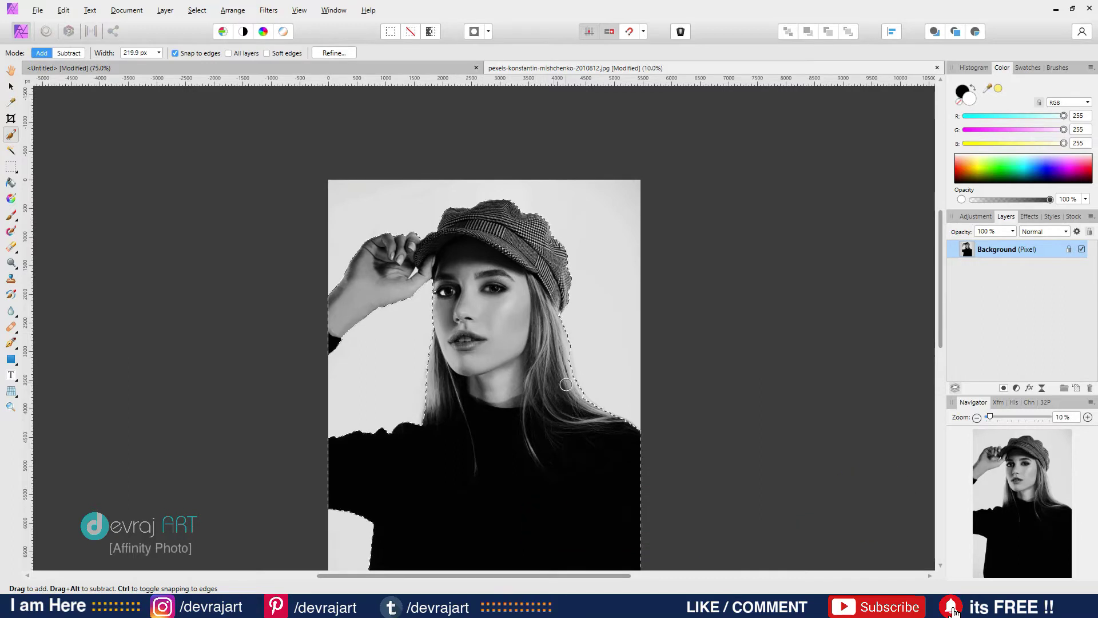
pyautogui.scroll(-5, 521, 379)
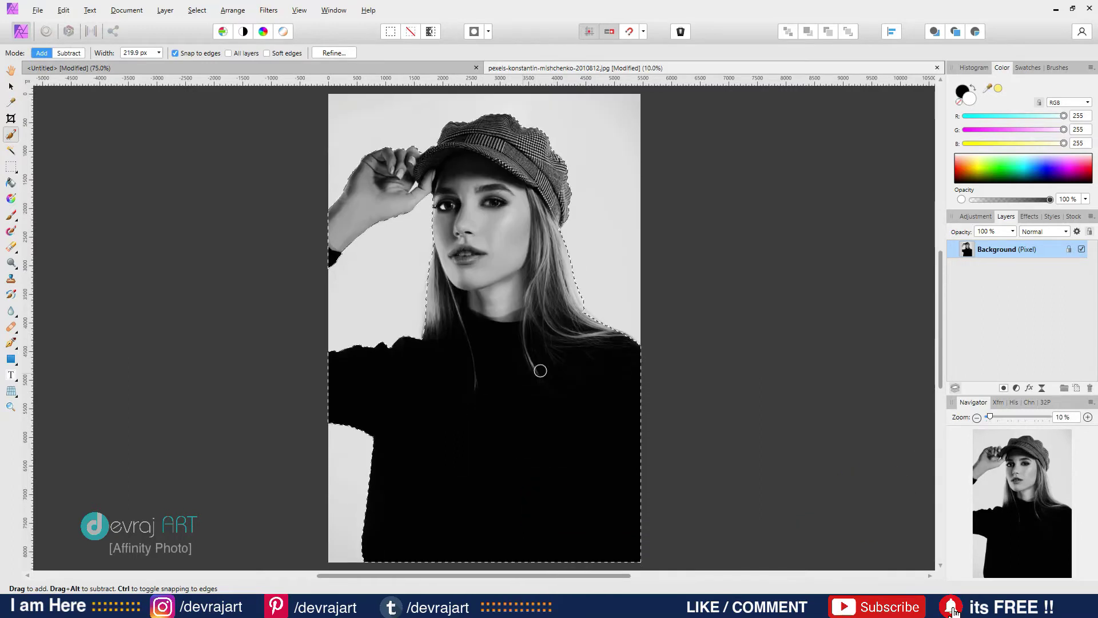
pyautogui.click(1004, 389)
pyautogui.click(953, 249)
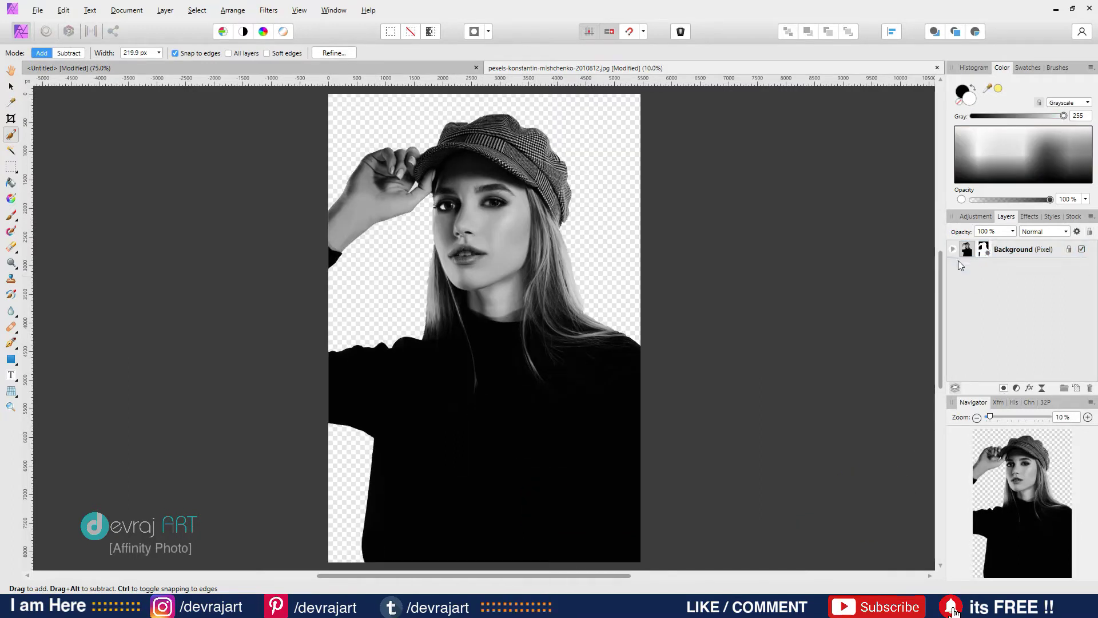
# Step: Add a Threshold adjustment above the portrait and set its threshold to 25 %
pyautogui.click(1016, 388)
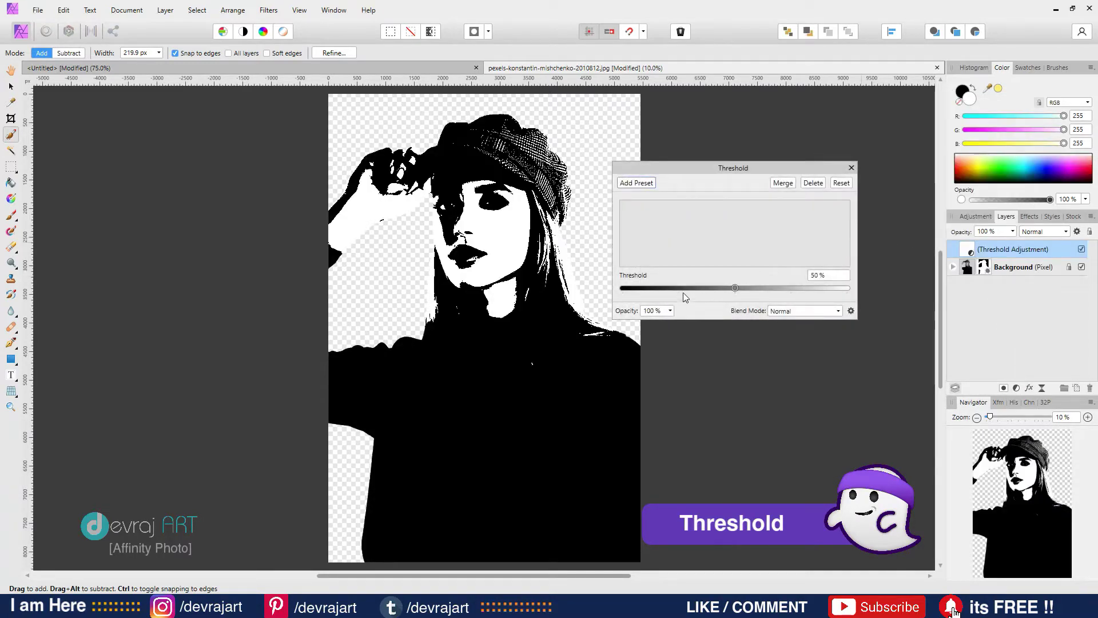
pyautogui.moveTo(735, 290); pyautogui.dragTo(682, 288)
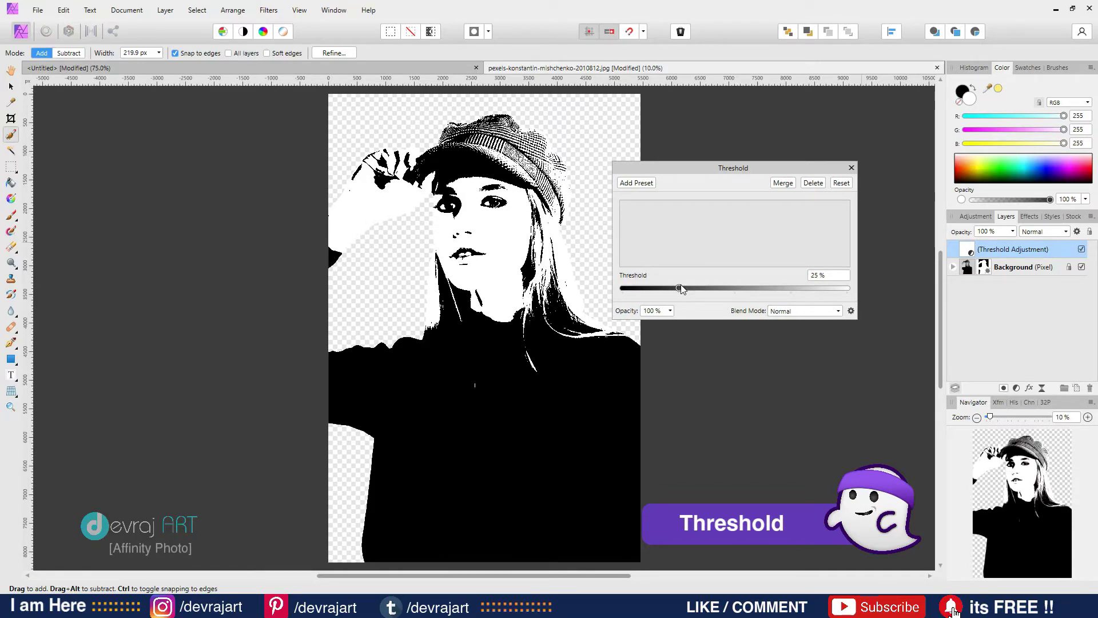
pyautogui.moveTo(682, 288); pyautogui.dragTo(679, 288)
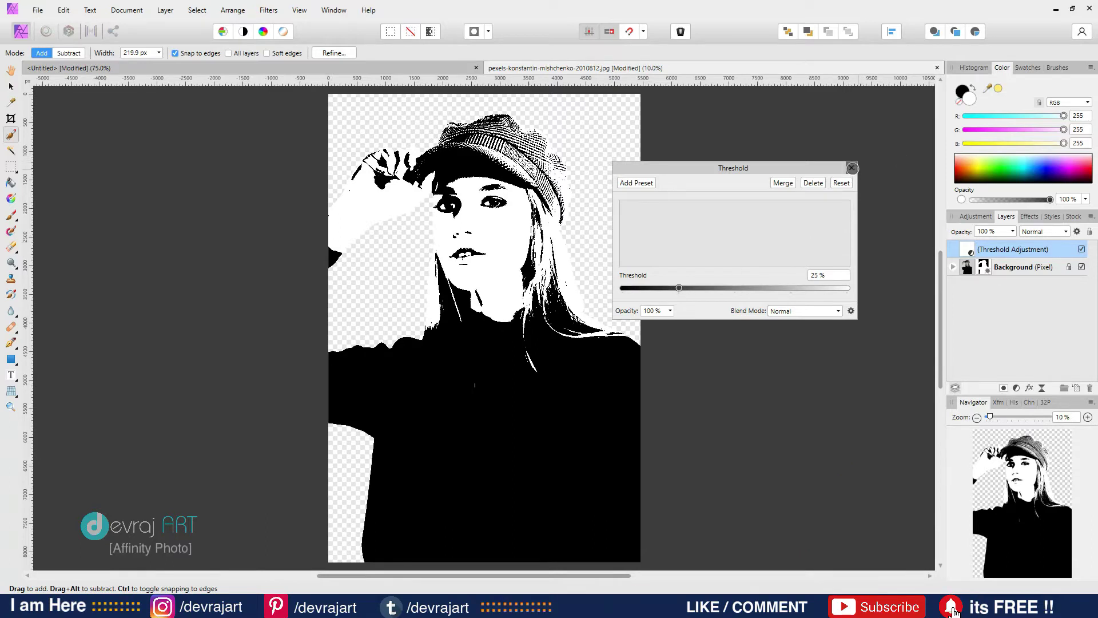
pyautogui.click(851, 168)
# Step: Merge the visible layers into a new pixel layer and delete the threshold adjustment and original photo layers
pyautogui.keyDown('shift'); pyautogui.click(973, 273); pyautogui.keyUp('shift')
pyautogui.rightClick(972, 274)
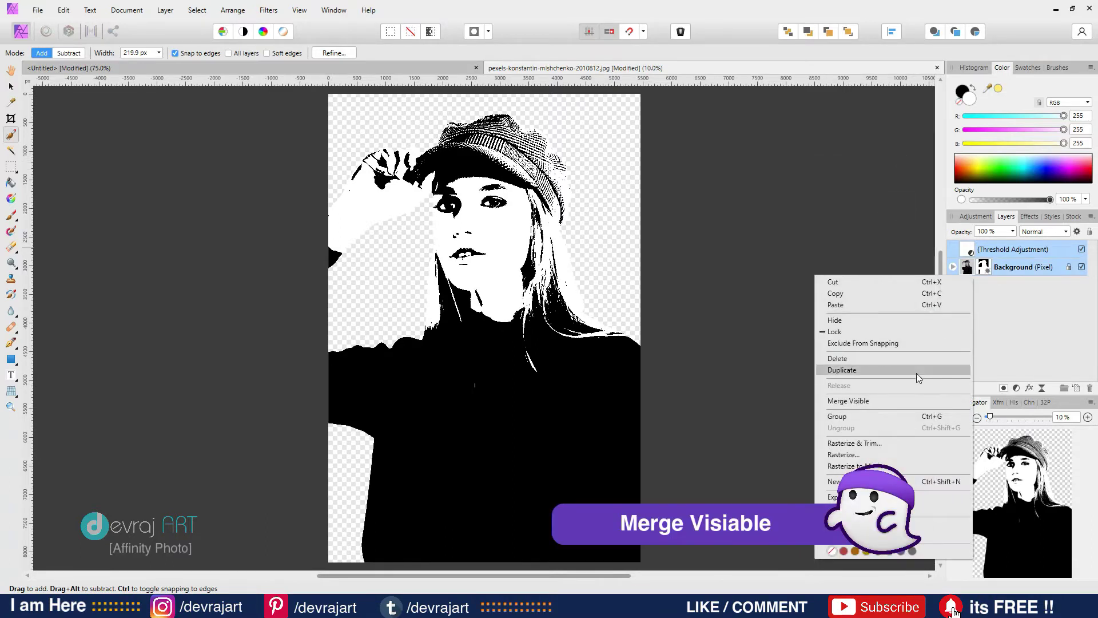
pyautogui.click(901, 401)
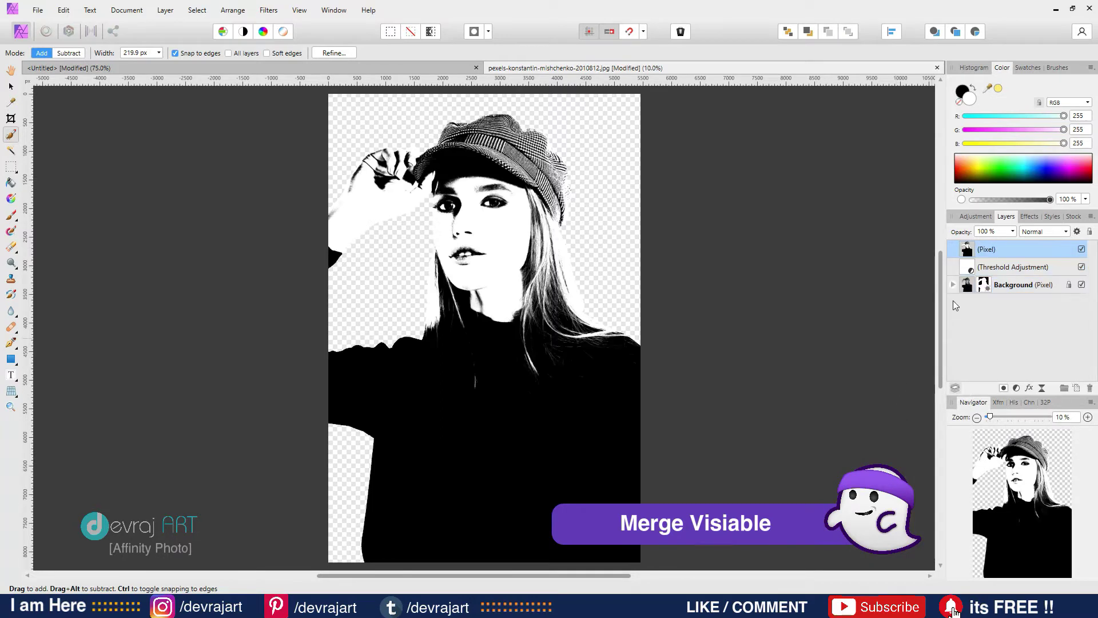
pyautogui.click(1010, 272)
pyautogui.keyDown('shift'); pyautogui.click(1012, 286); pyautogui.keyUp('shift')
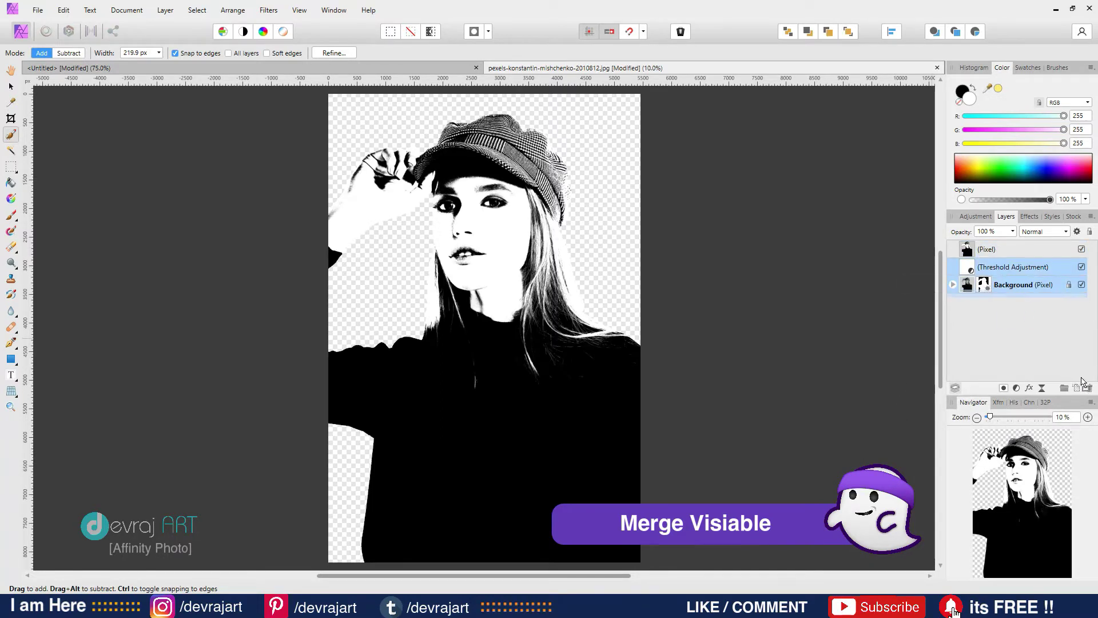
pyautogui.click(1090, 389)
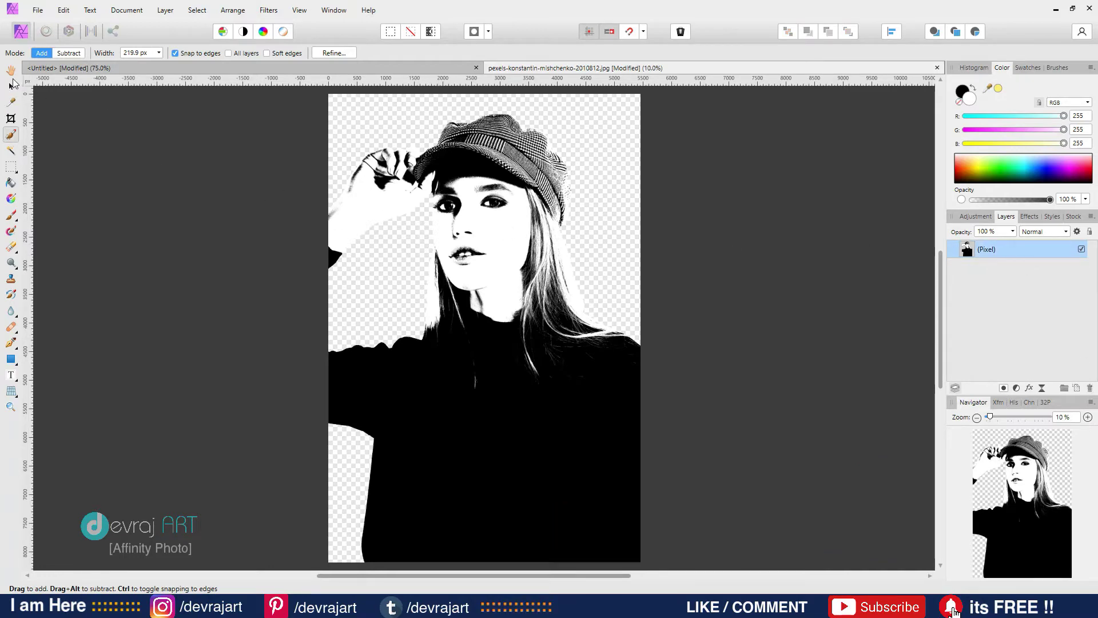
# Step: Copy the merged portrait layer and paste it into the untitled splash document
pyautogui.click(12, 84)
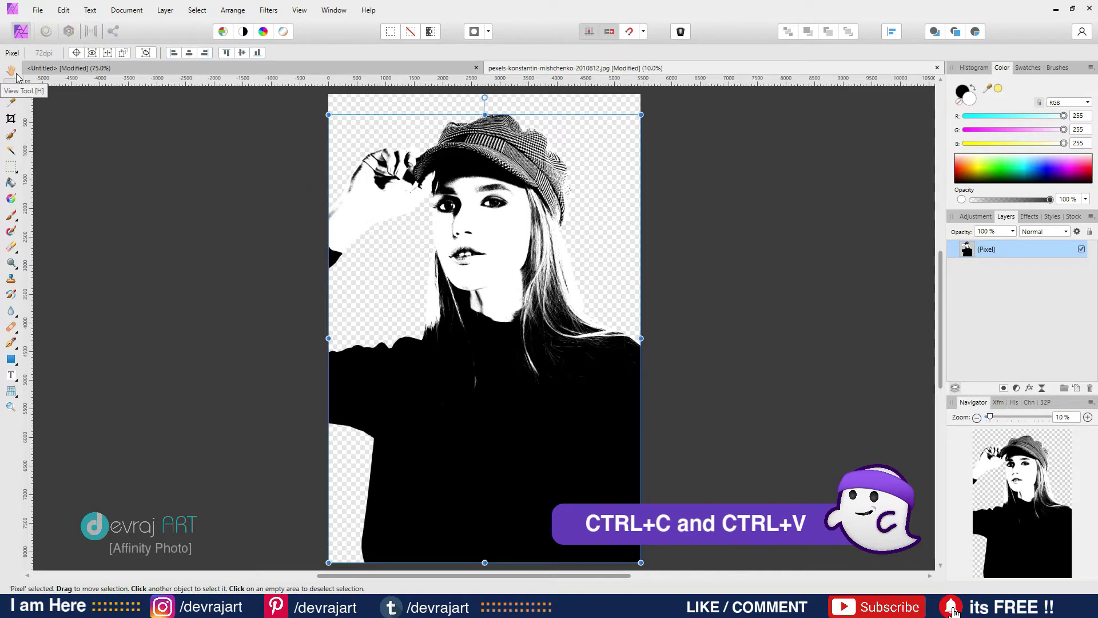
pyautogui.click(117, 69)
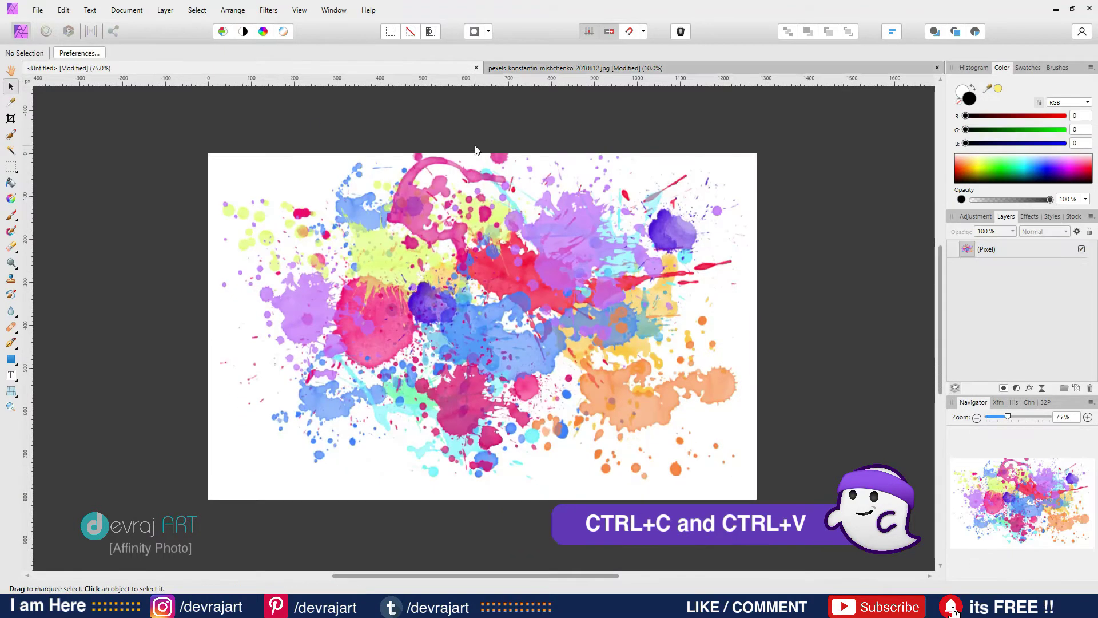
pyautogui.hotkey('ctrl', 'v')
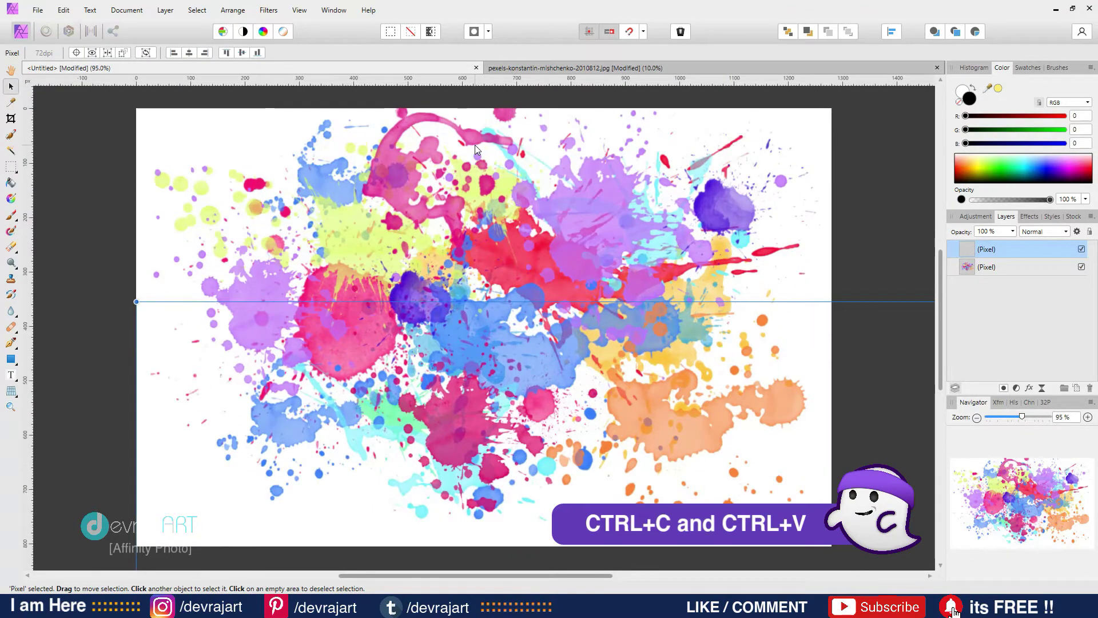
# Step: Scale the pasted portrait down to almost the canvas width and place it over the splashes, with the cap at the canvas top
pyautogui.hotkey('ctrl', '-')
pyautogui.hotkey('ctrl', '-')
pyautogui.hotkey('ctrl', '-')
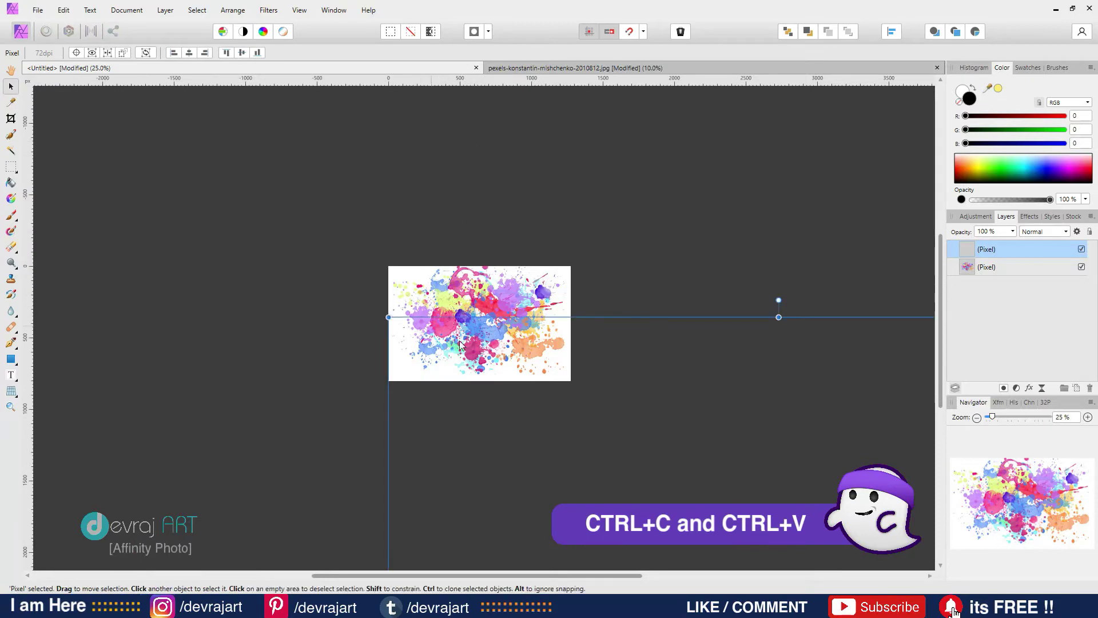
pyautogui.moveTo(389, 316); pyautogui.dragTo(449, 404)
pyautogui.moveTo(554, 435); pyautogui.dragTo(499, 293)
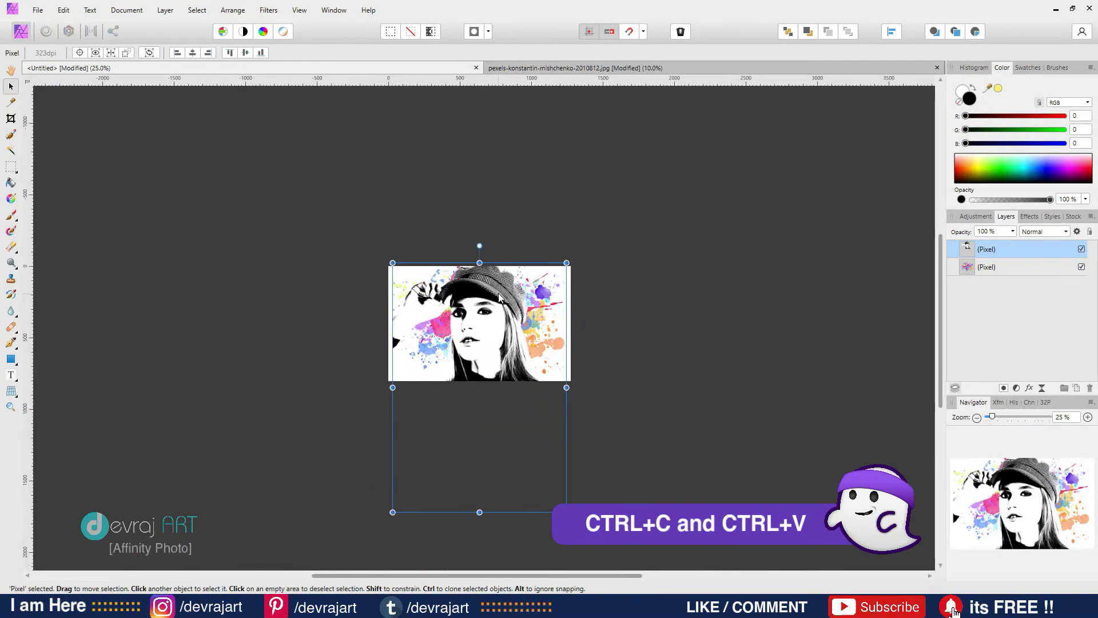
pyautogui.hotkey('ctrl', '0')
pyautogui.moveTo(465, 250); pyautogui.dragTo(441, 268)
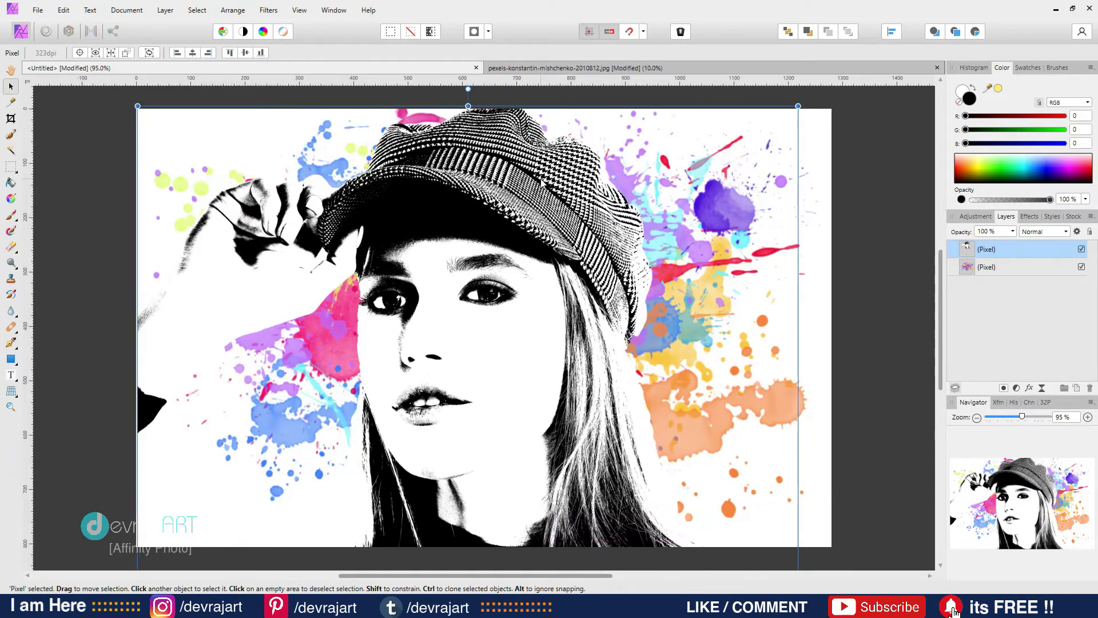
# Step: Shrink the portrait further and reposition it so the cap, face and shoulders fit within the canvas, then deselect it
pyautogui.hotkey('ctrl', '-')
pyautogui.hotkey('ctrl', '-')
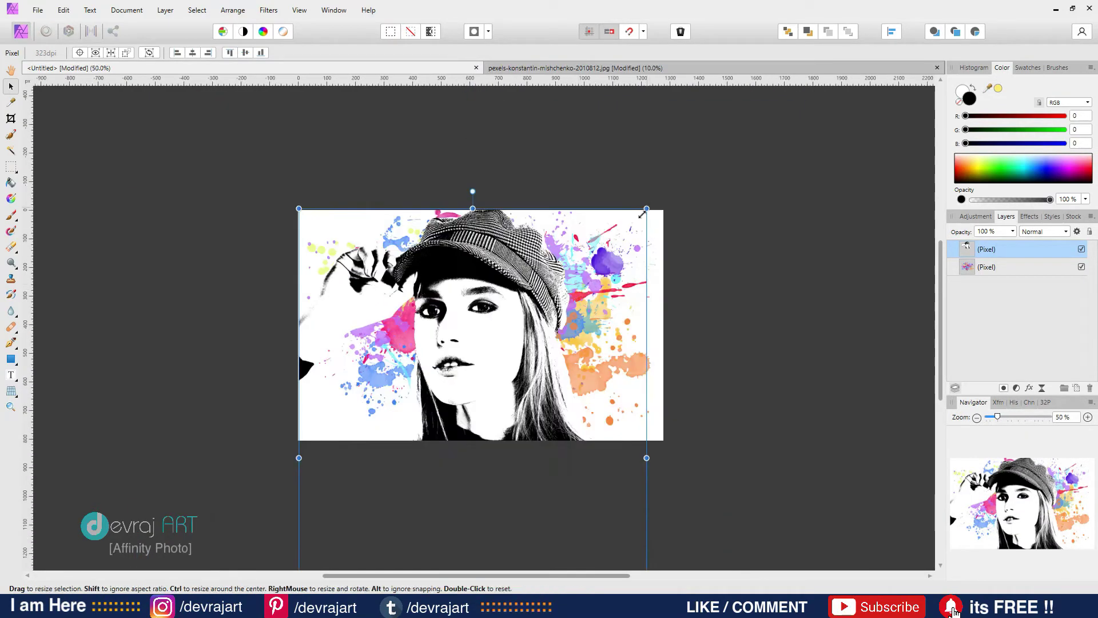
pyautogui.moveTo(646, 210); pyautogui.dragTo(555, 277)
pyautogui.moveTo(465, 382); pyautogui.dragTo(503, 286)
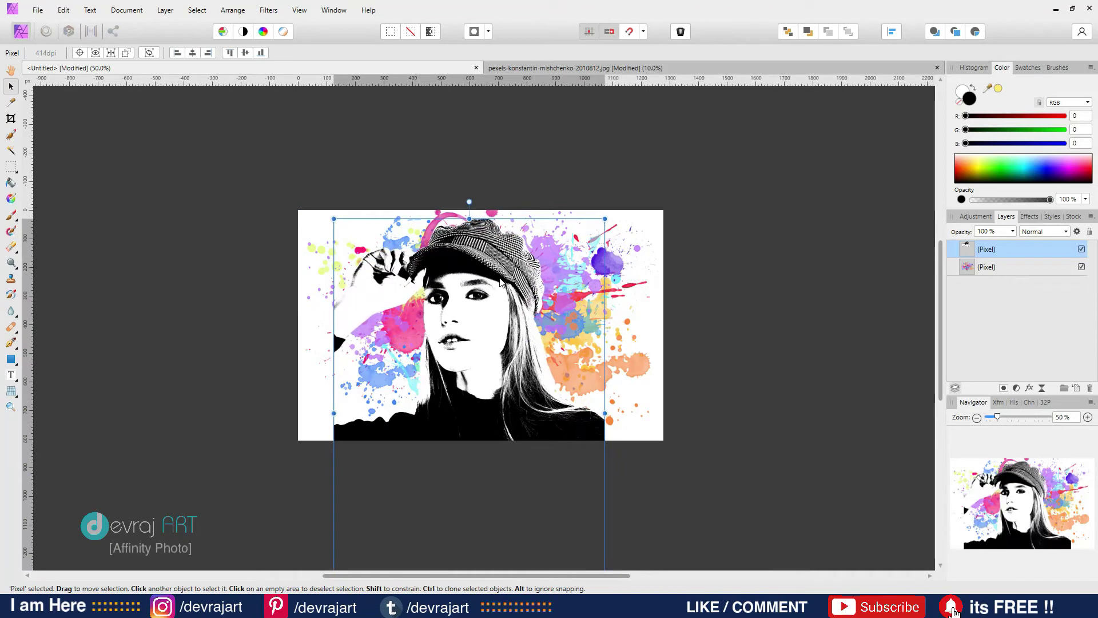
pyautogui.click(782, 228)
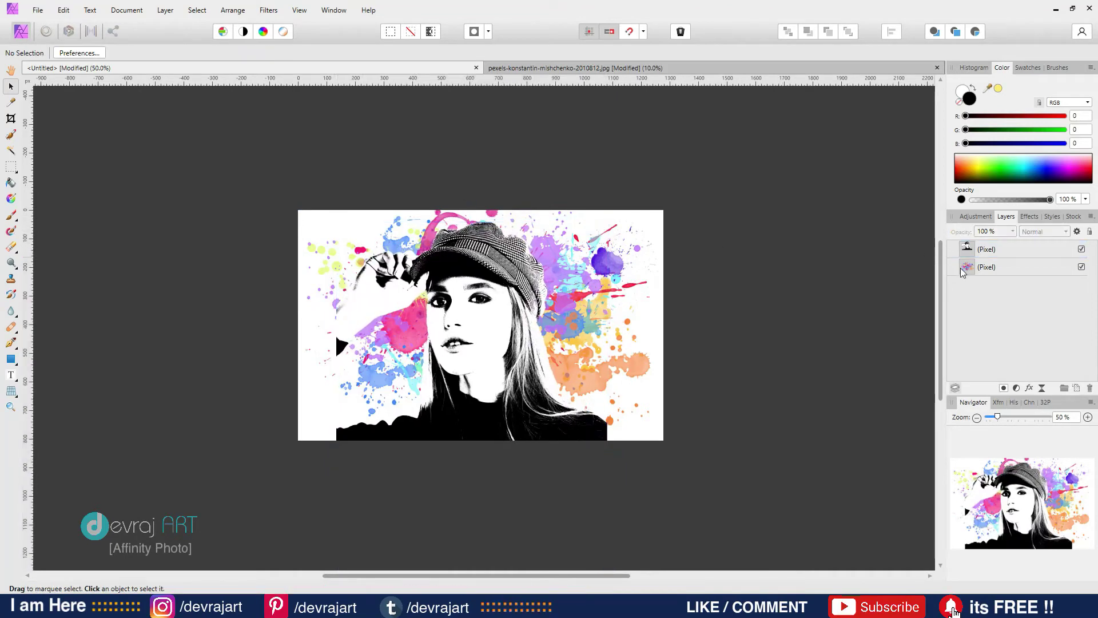
# Step: Rename the splash layer as color and duplicate it
pyautogui.doubleClick(986, 267)
pyautogui.write('color')
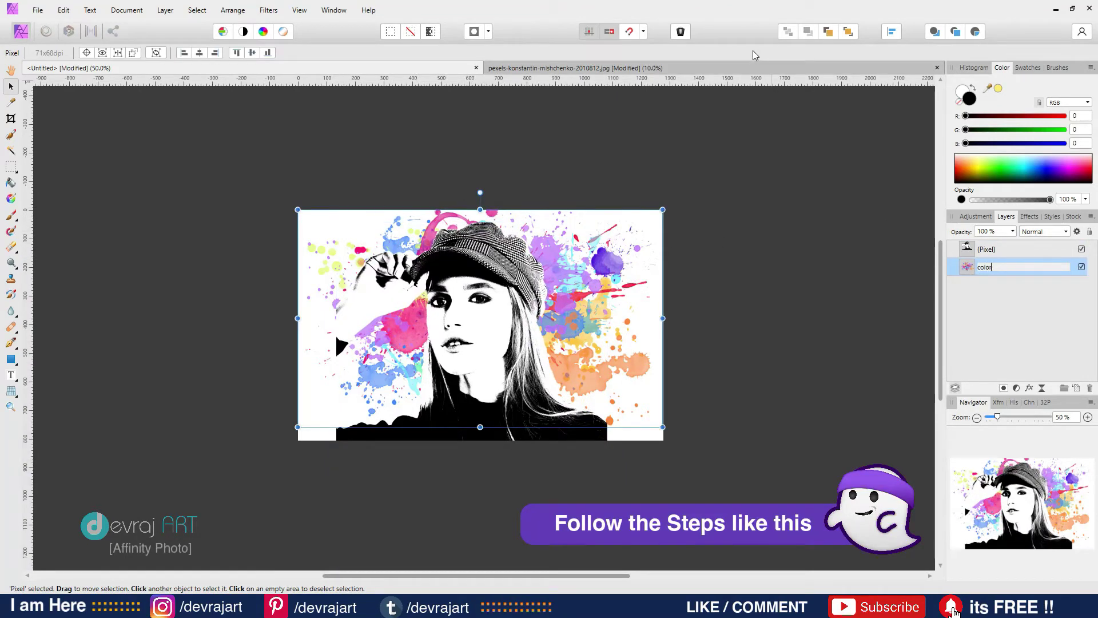
pyautogui.press('Return')
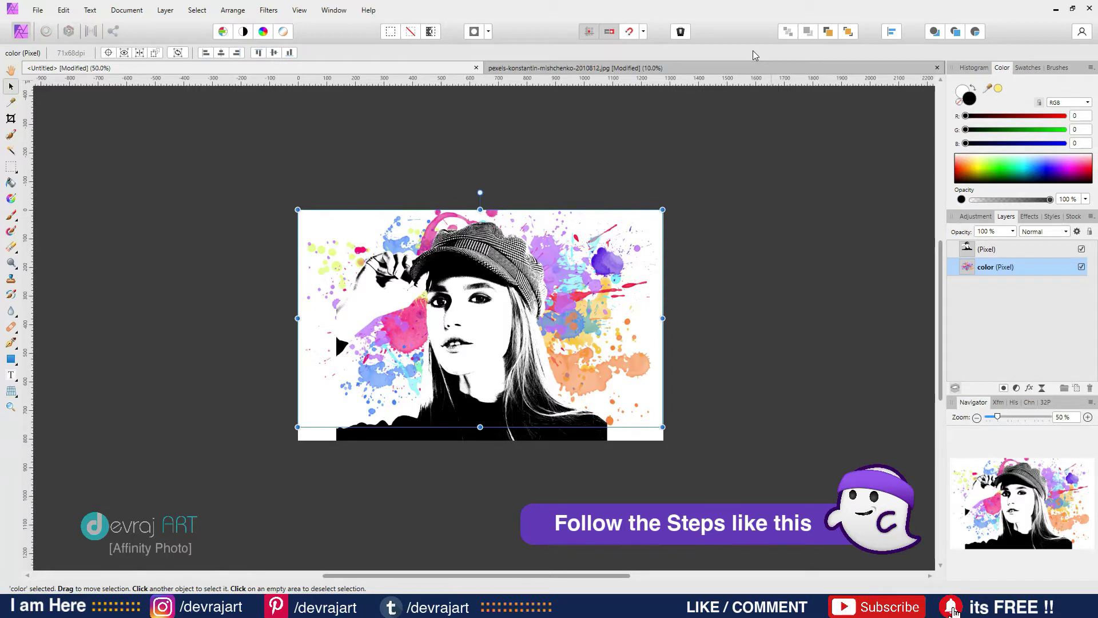
pyautogui.hotkey('ctrl', 'j')
# Step: Clip the portrait layer inside the upper color layer so it shows only within the splashes, and deselect it
pyautogui.click(974, 251)
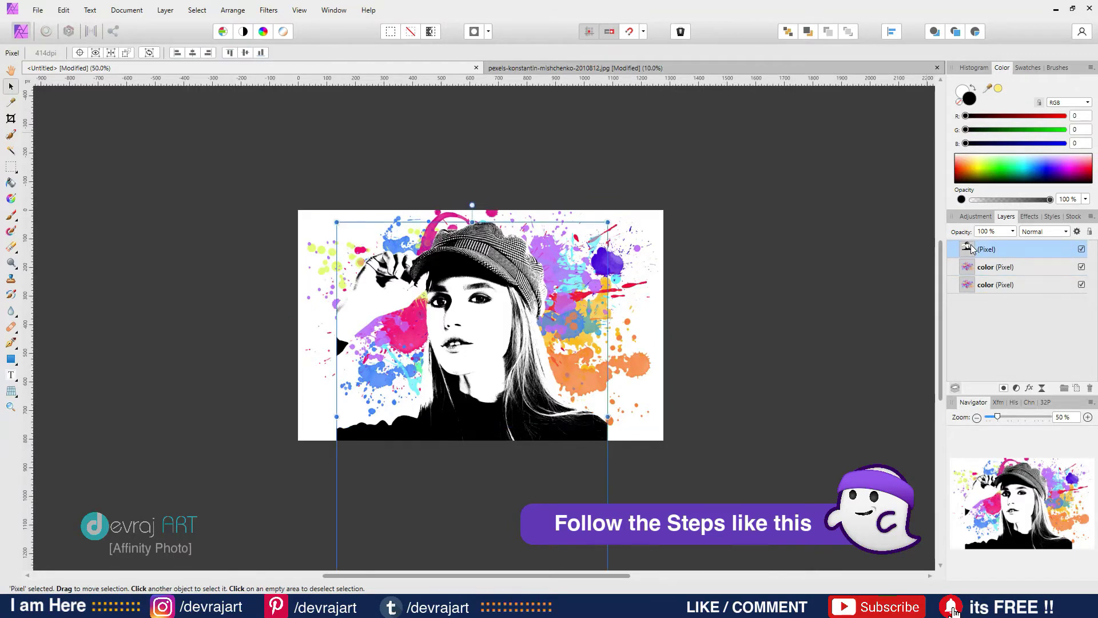
pyautogui.moveTo(969, 255); pyautogui.dragTo(994, 273)
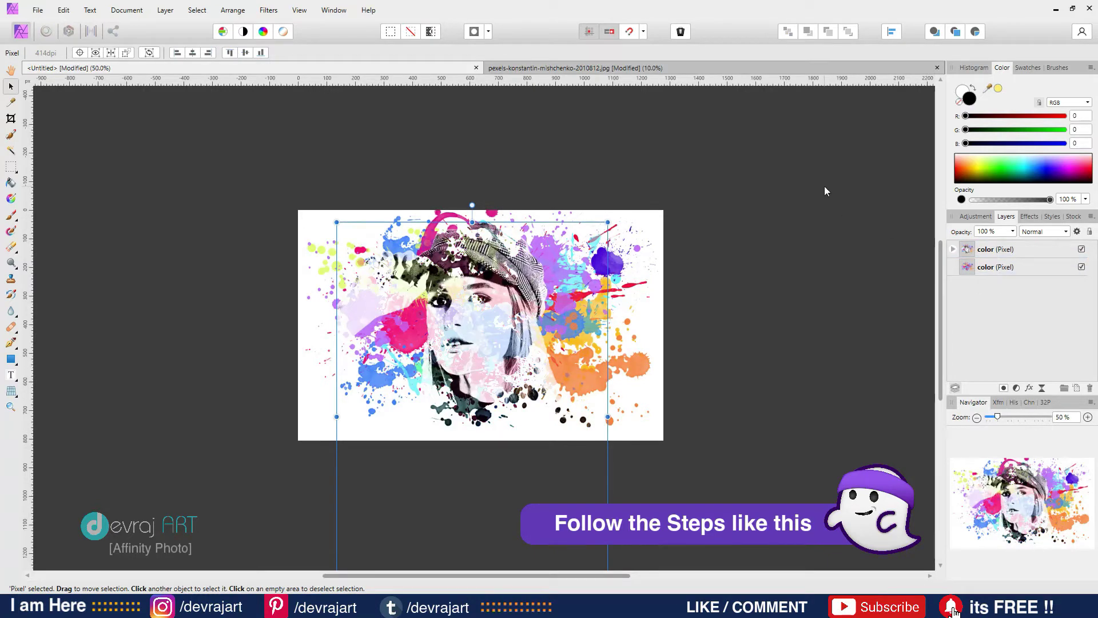
pyautogui.hotkey('ctrl', '0')
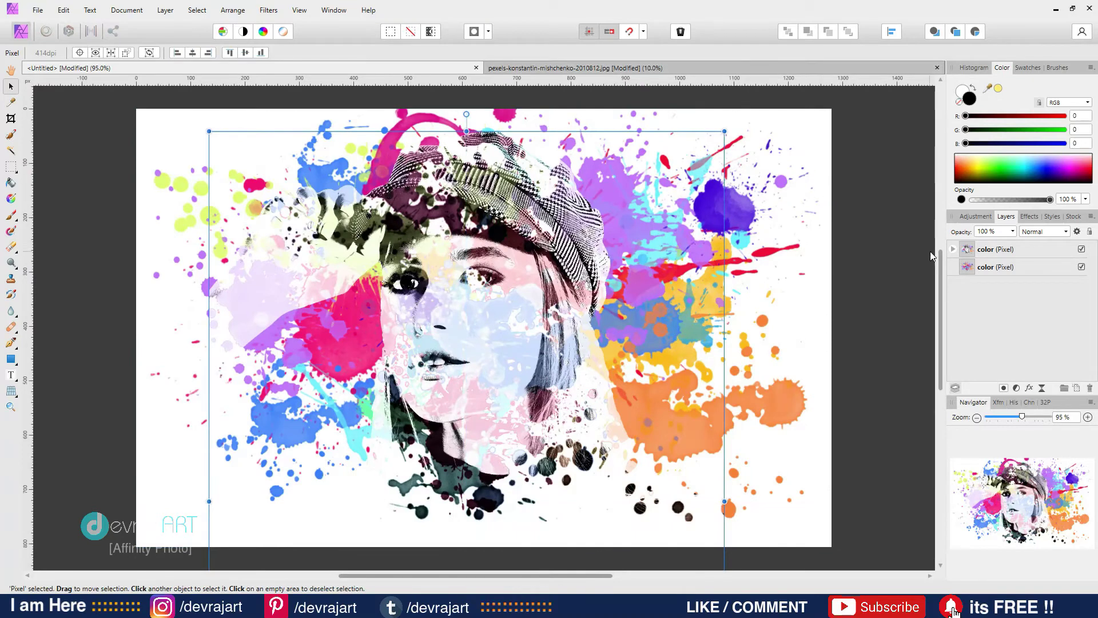
pyautogui.click(888, 246)
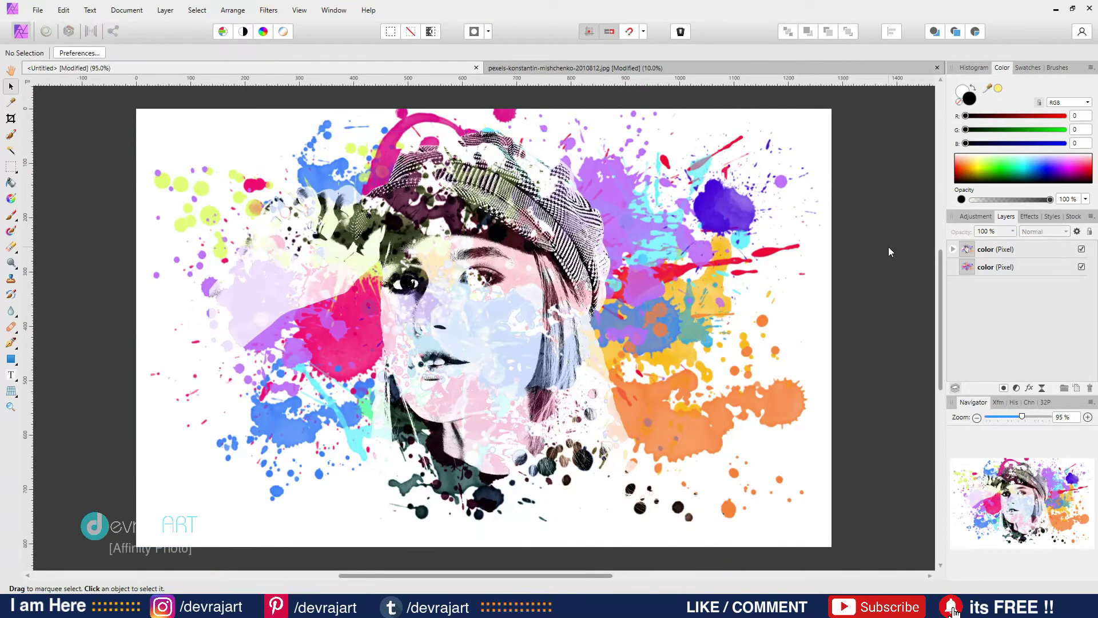
# Step: Select the portrait clipped inside the upper color layer and move it slightly to the right over the splashes
pyautogui.click(953, 250)
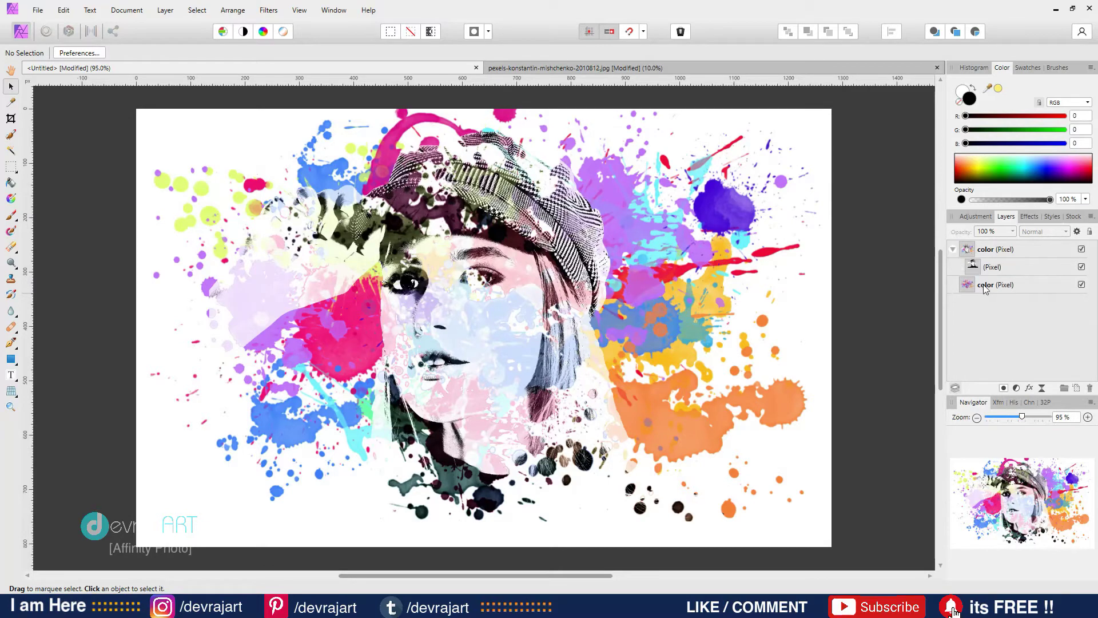
pyautogui.click(994, 266)
pyautogui.moveTo(552, 310); pyautogui.dragTo(585, 312)
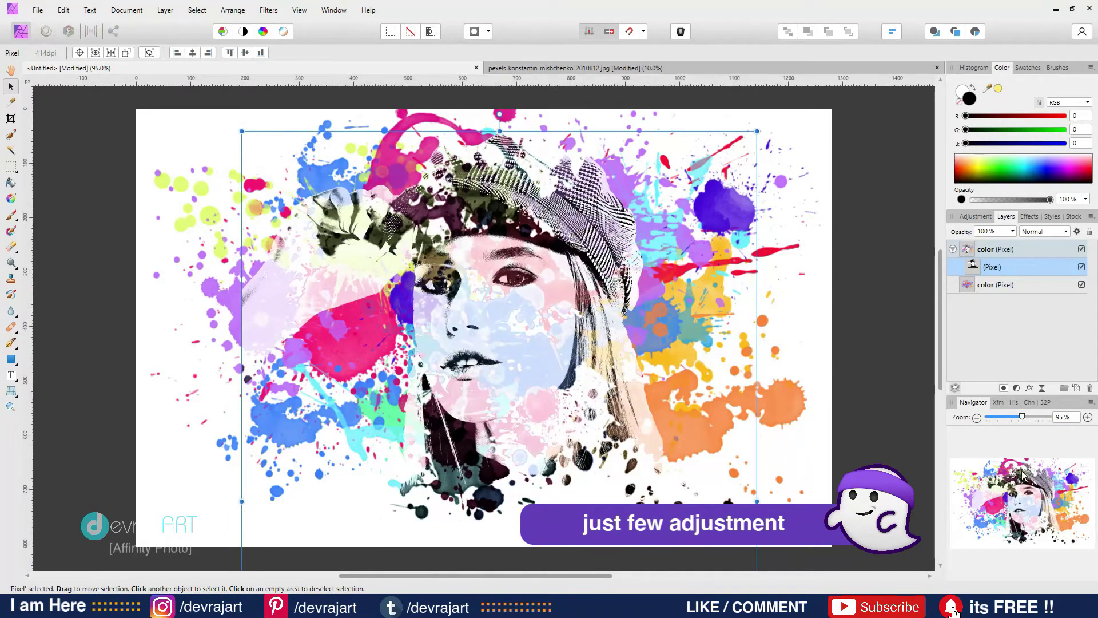
# Step: Add a mask to the clipped portrait and paint it black to hide the photo remnants over the splashes left of the face
pyautogui.click(1004, 389)
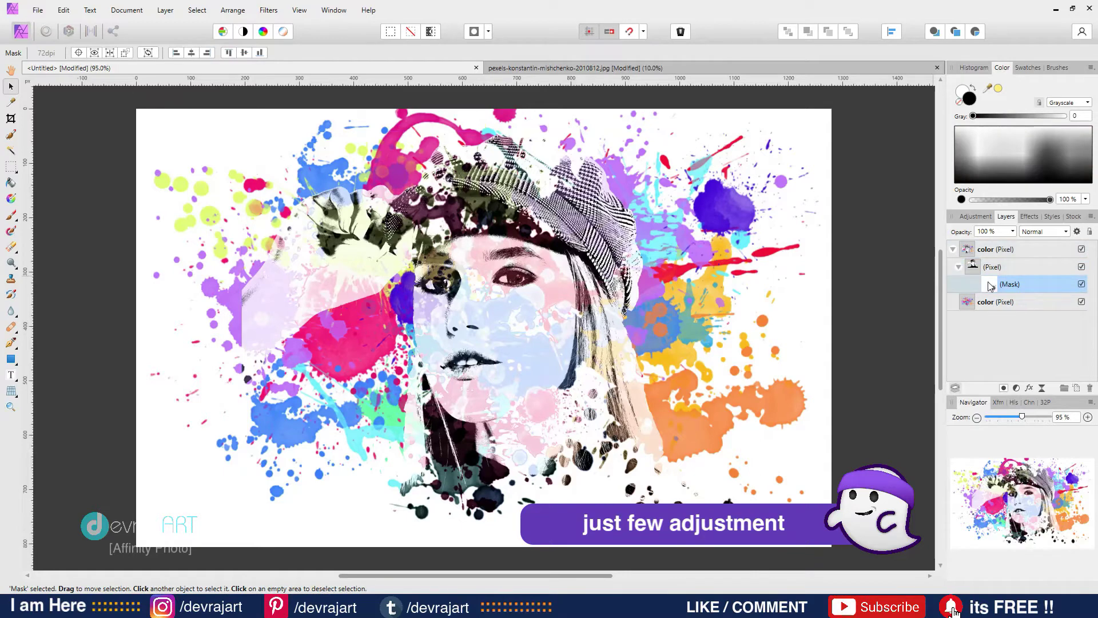
pyautogui.click(11, 215)
pyautogui.press('x')
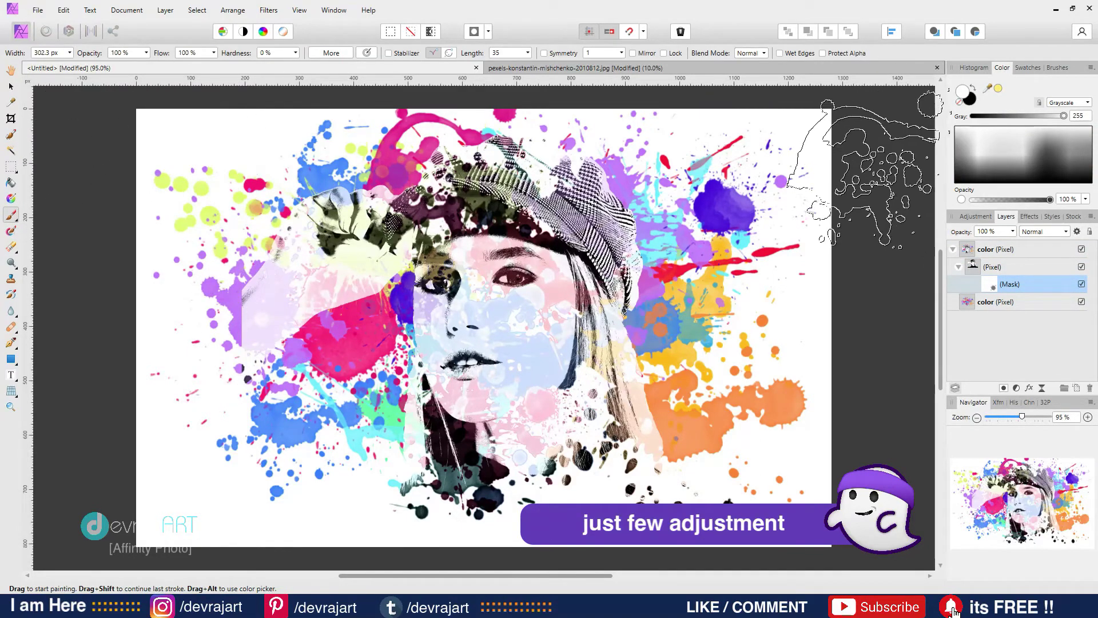
pyautogui.click(973, 88)
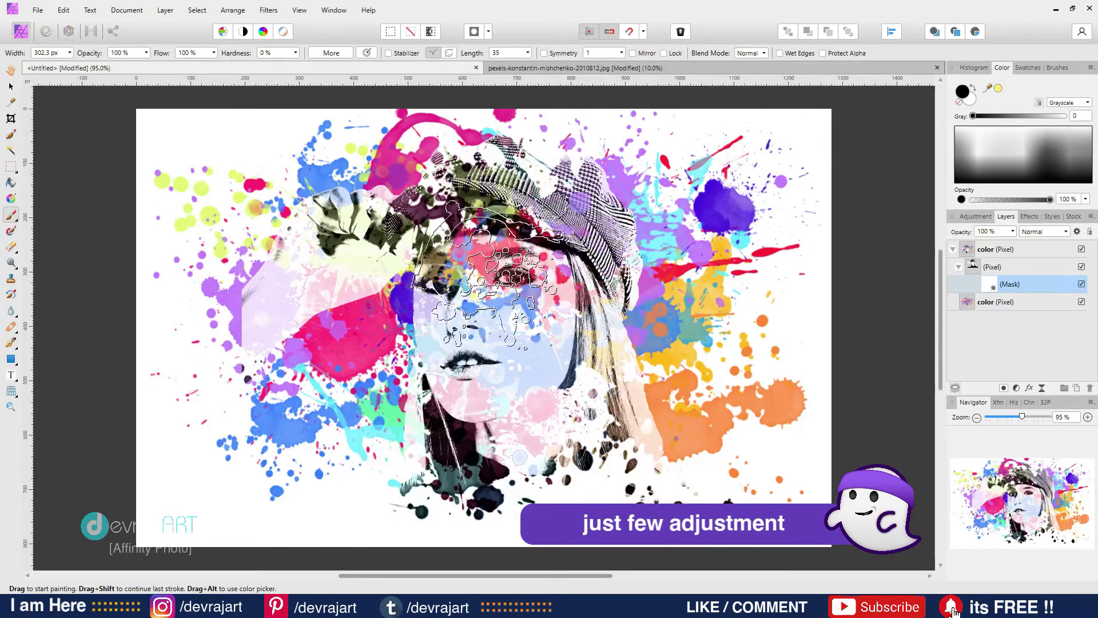
pyautogui.moveTo(264, 349)
pyautogui.mouseDown()
pyautogui.moveTo(272, 281)
pyautogui.moveTo(288, 330)
pyautogui.moveTo(298, 321)
pyautogui.moveTo(286, 302)
pyautogui.moveTo(284, 243)
pyautogui.moveTo(273, 243)
pyautogui.moveTo(284, 266)
pyautogui.moveTo(299, 246)
pyautogui.moveTo(304, 278)
pyautogui.moveTo(242, 298)
pyautogui.moveTo(280, 342)
pyautogui.moveTo(312, 349)
pyautogui.mouseUp()
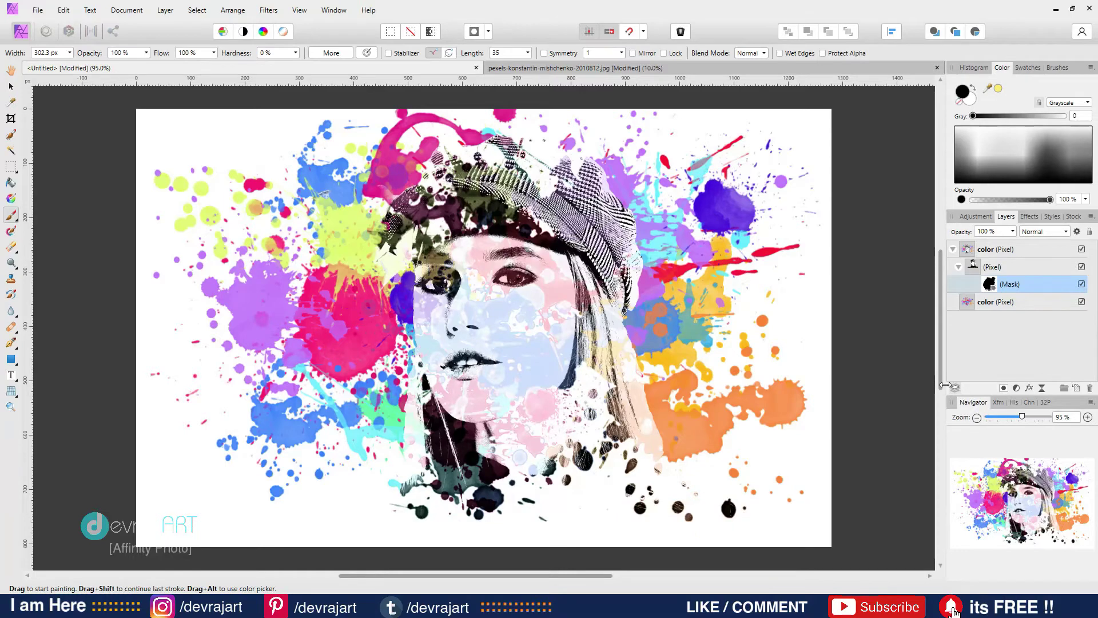
pyautogui.click(954, 250)
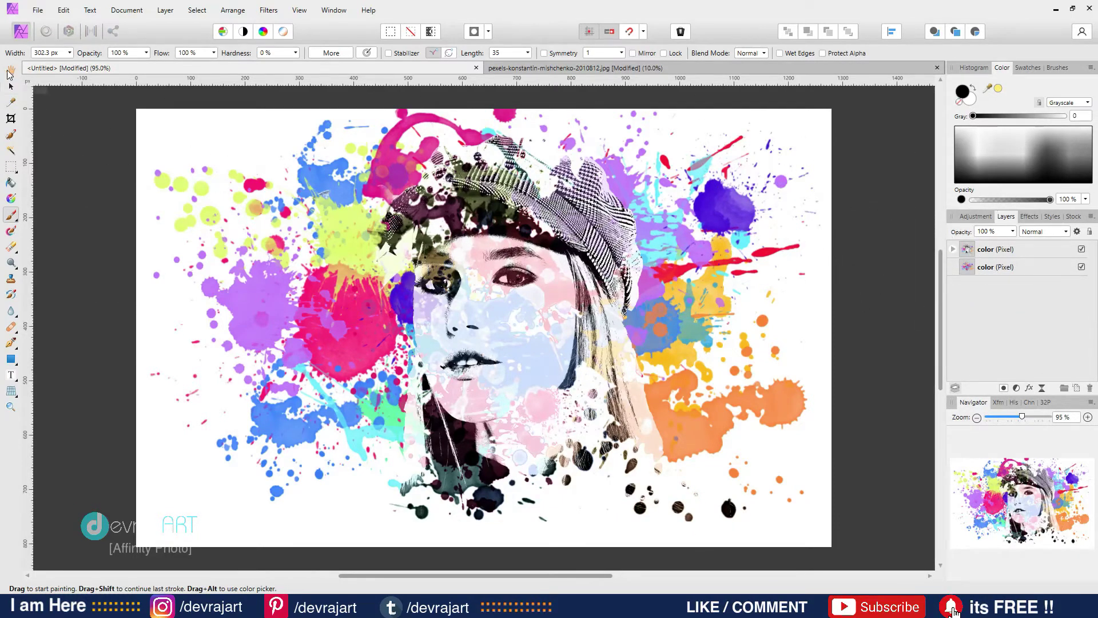
# Step: Group the two color layers and name the group color splatter
pyautogui.click(1007, 268)
pyautogui.keyDown('shift'); pyautogui.click(1007, 249); pyautogui.keyUp('shift')
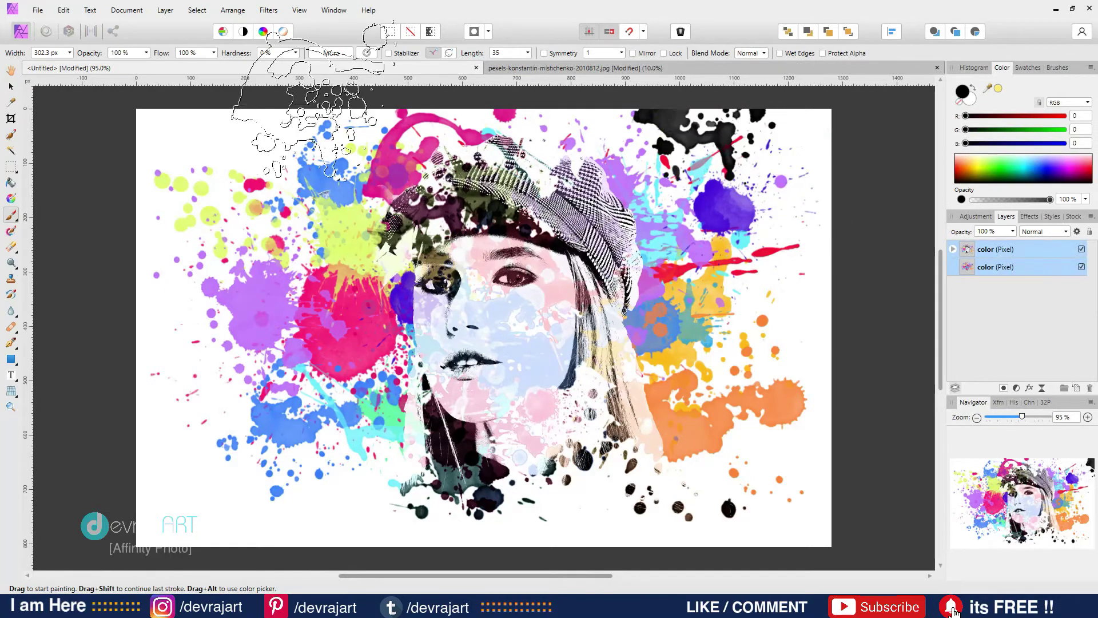
pyautogui.press('h')
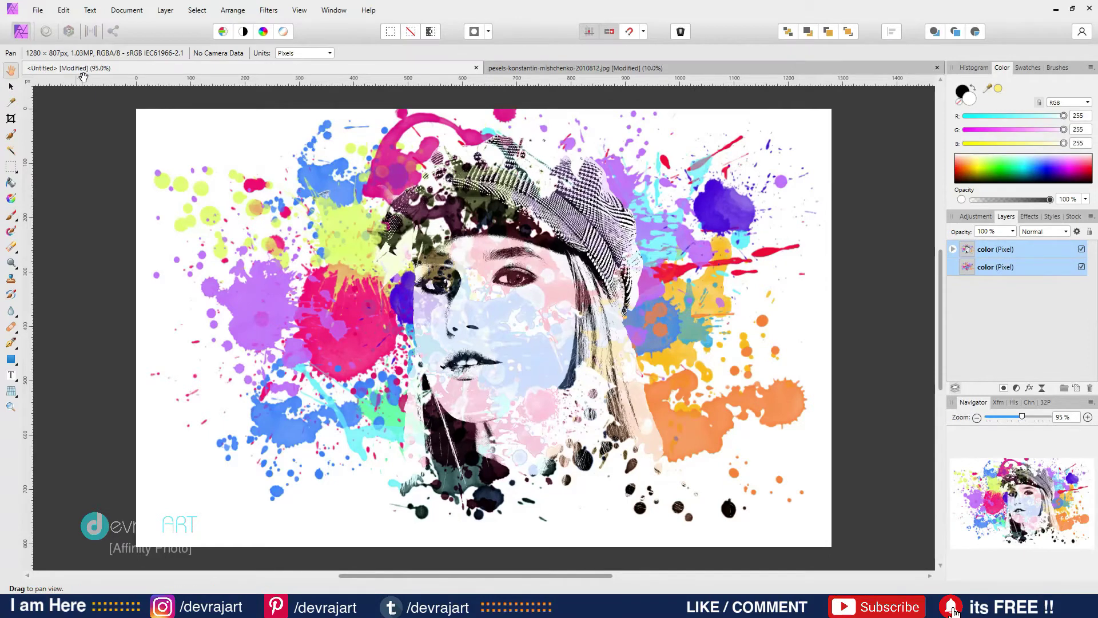
pyautogui.hotkey('ctrl', 'g')
pyautogui.doubleClick(994, 250)
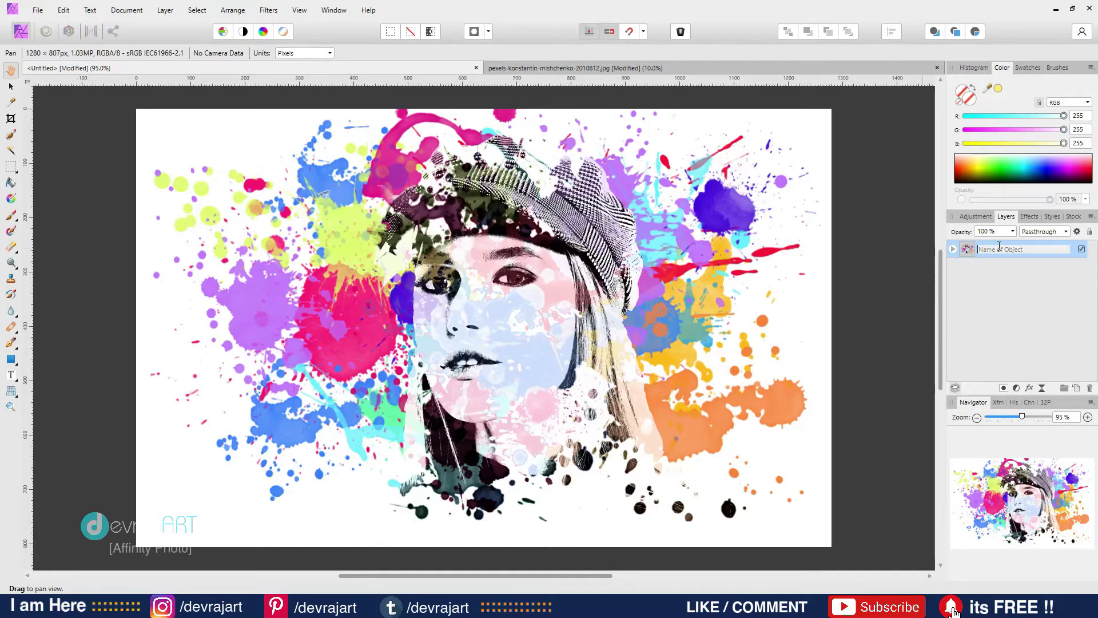
pyautogui.write('color splatter')
pyautogui.press('Return')
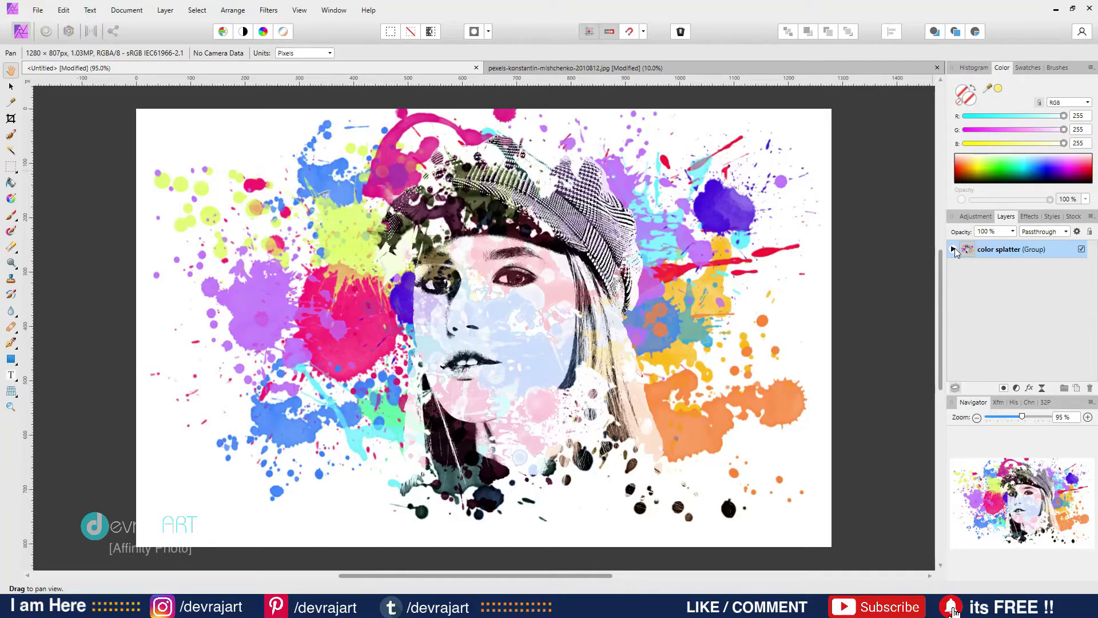
# Step: Set the blend mode of the upper color layer in the color splatter group to Lighten
pyautogui.click(954, 249)
pyautogui.click(977, 271)
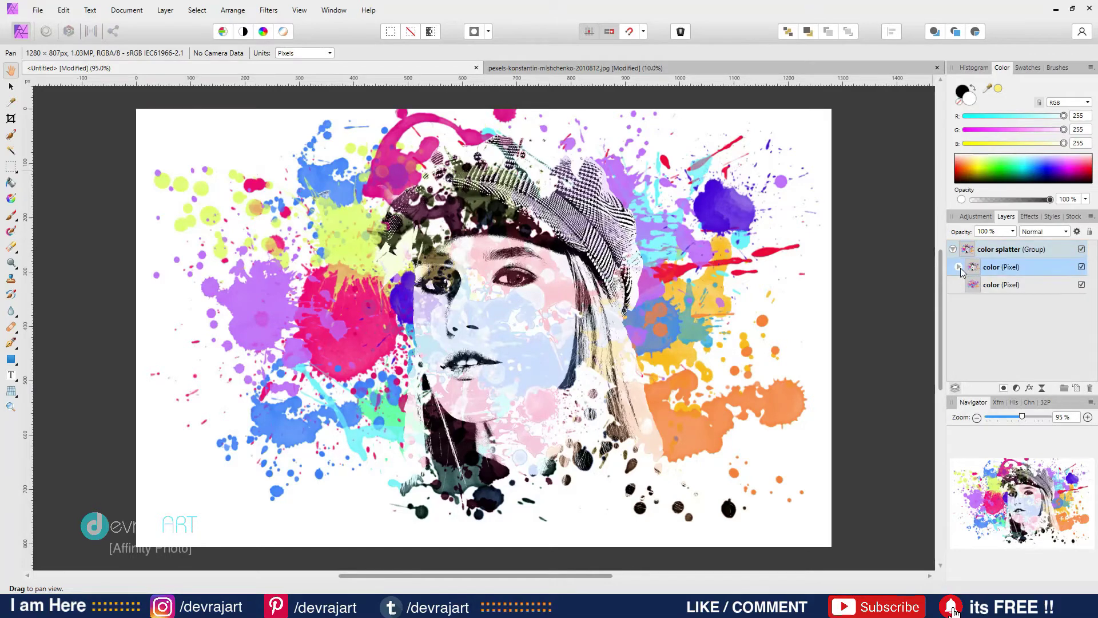
pyautogui.click(1082, 267)
pyautogui.click(1082, 267)
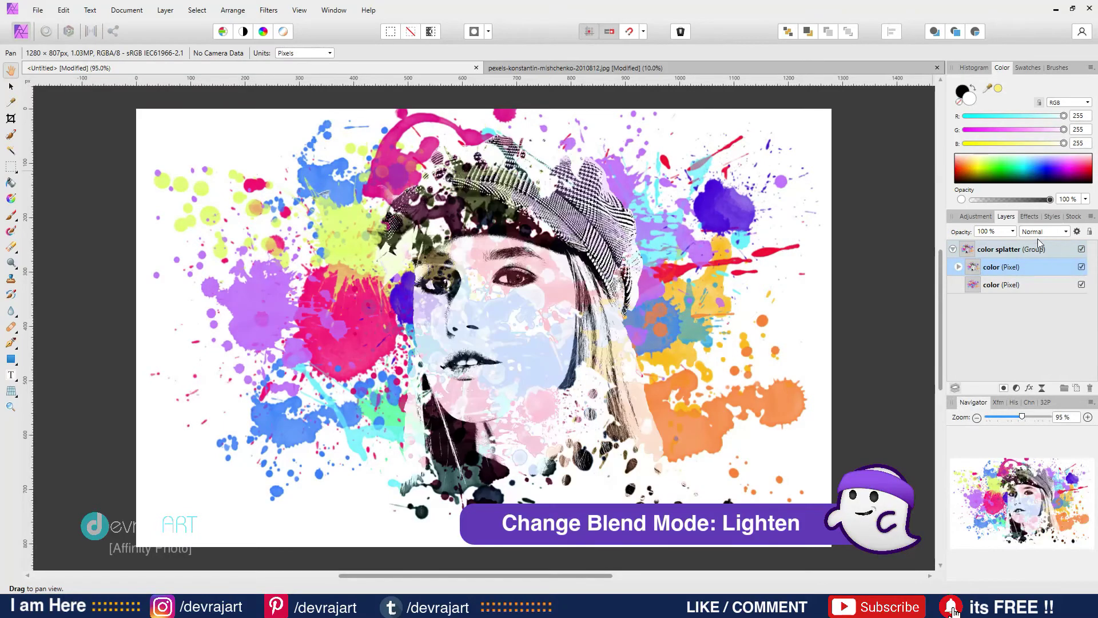
pyautogui.click(1044, 231)
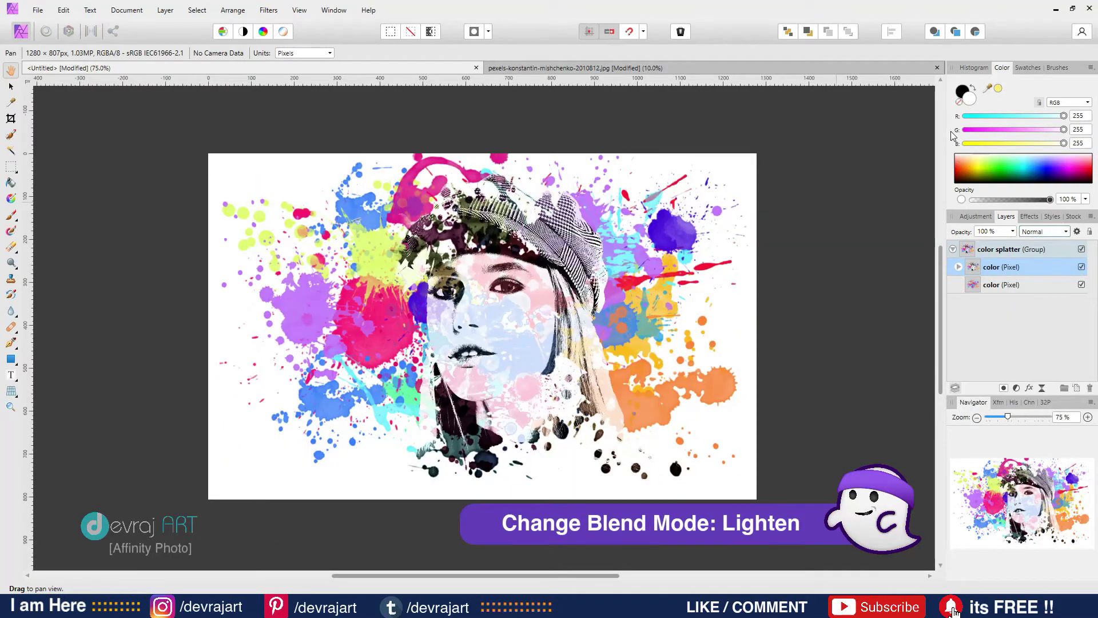
pyautogui.press('Down')
pyautogui.press('Down')
pyautogui.press('Down')
pyautogui.press('Down')
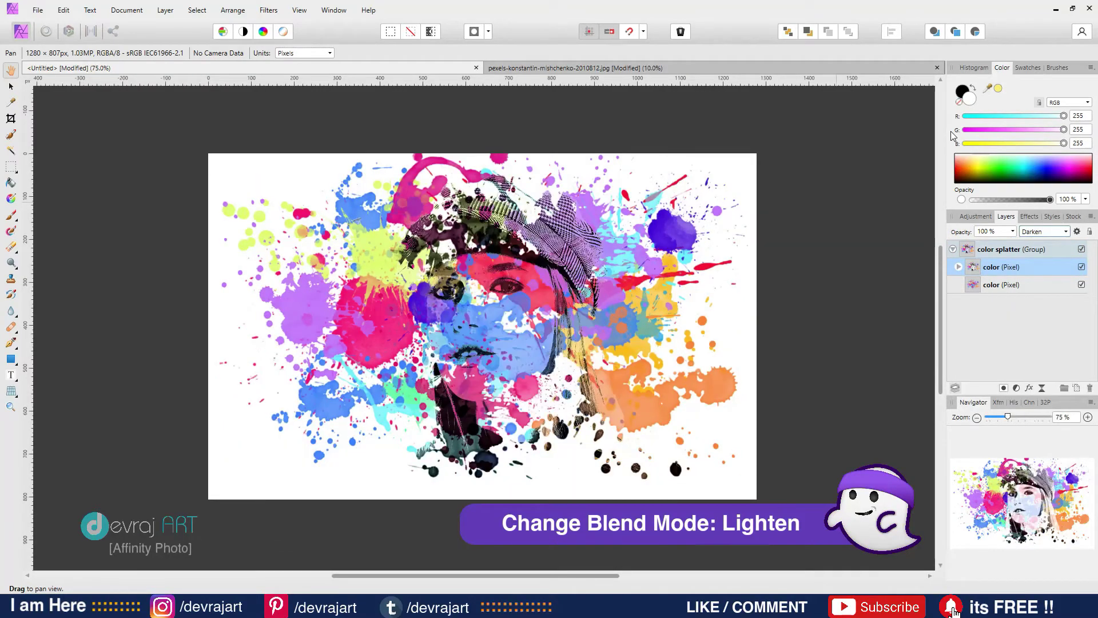
pyautogui.press('Down')
pyautogui.press('Down')
pyautogui.press('Down')
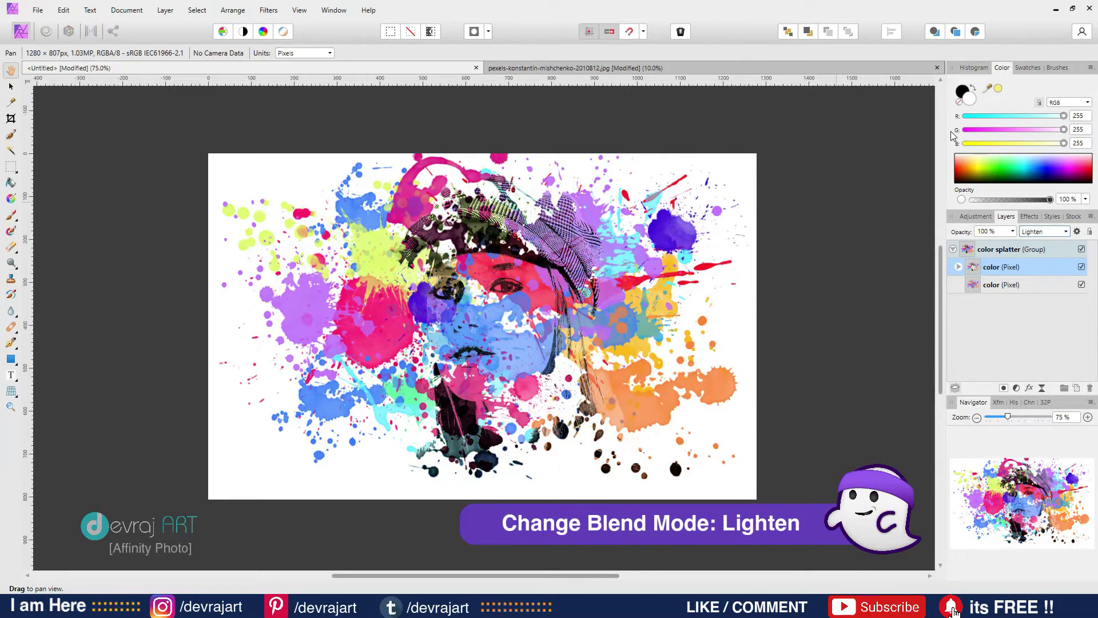
pyautogui.press('Up')
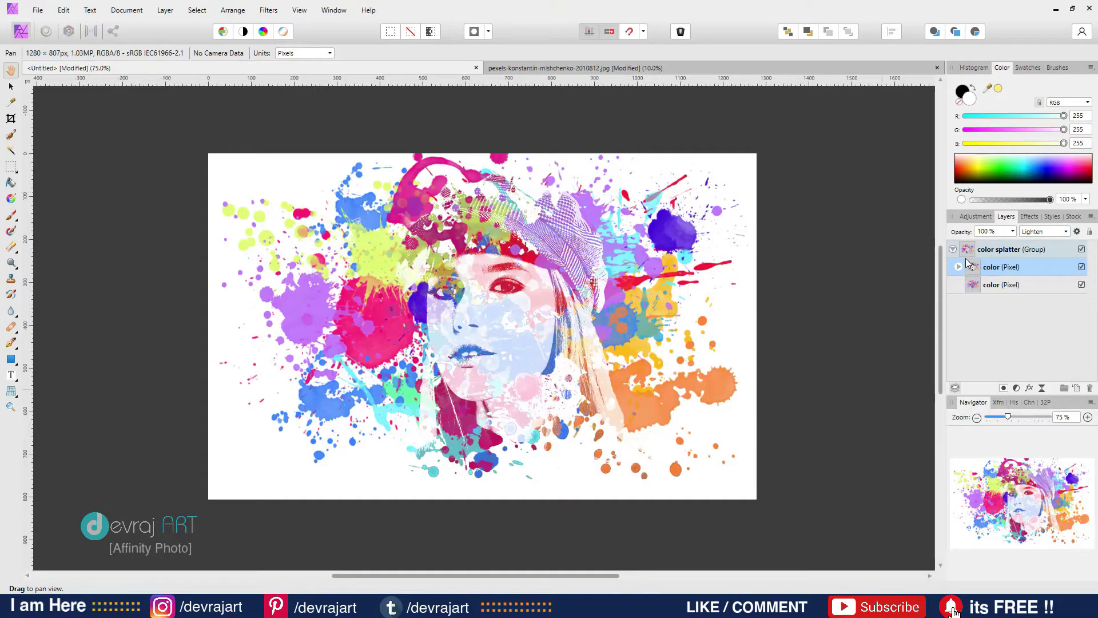
pyautogui.click(952, 249)
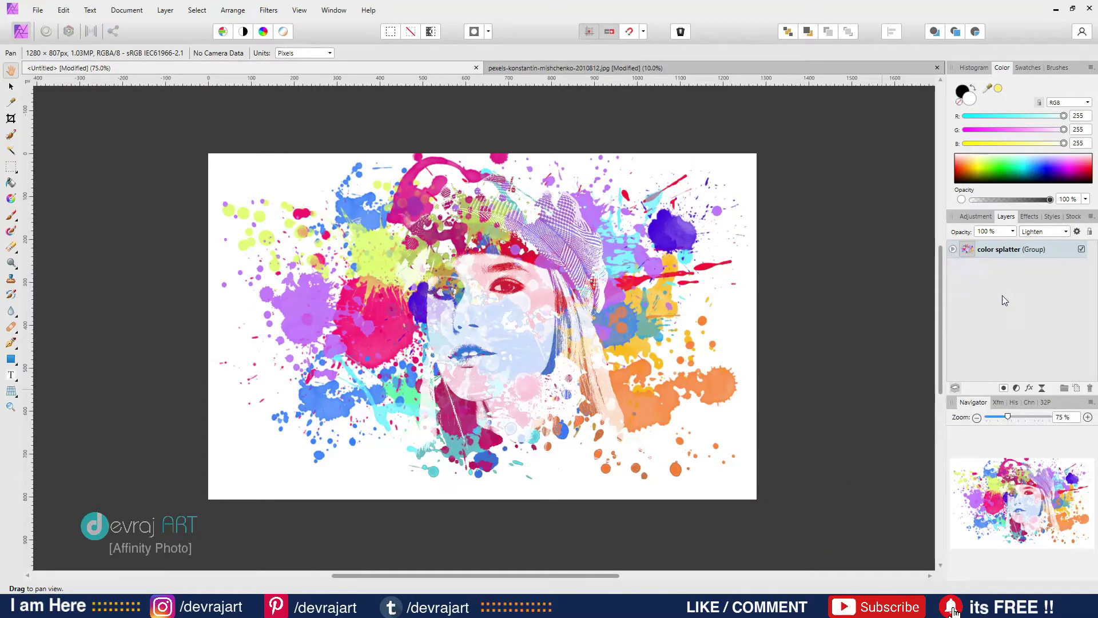
# Step: Add a Vibrance adjustment above the color layers in the group, raising the vibrance moderately and the saturation to 34%
pyautogui.click(953, 250)
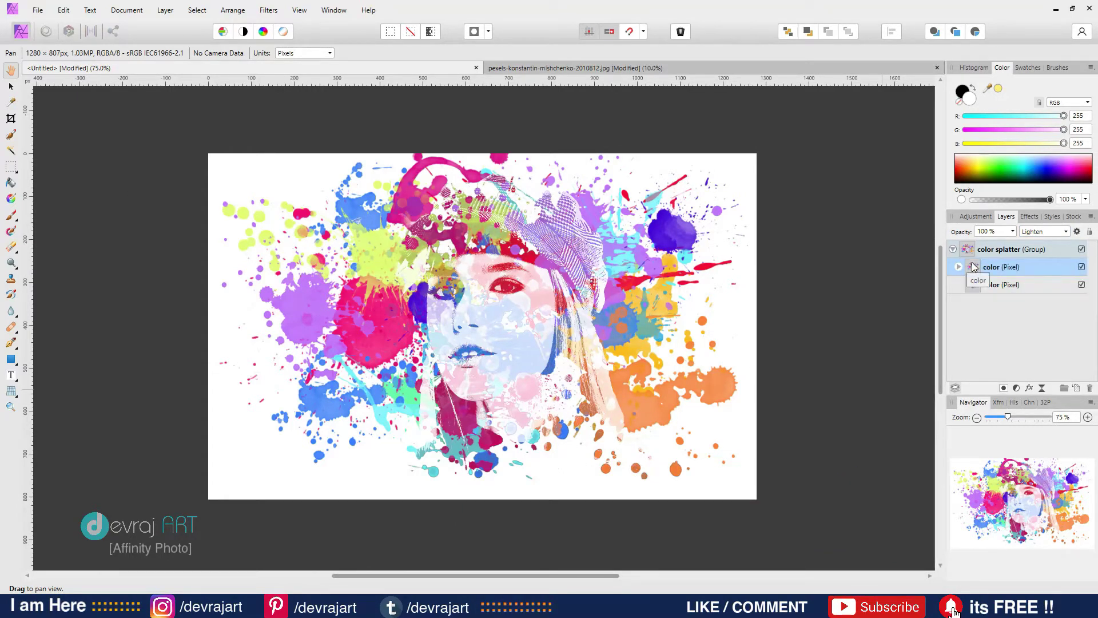
pyautogui.click(1018, 389)
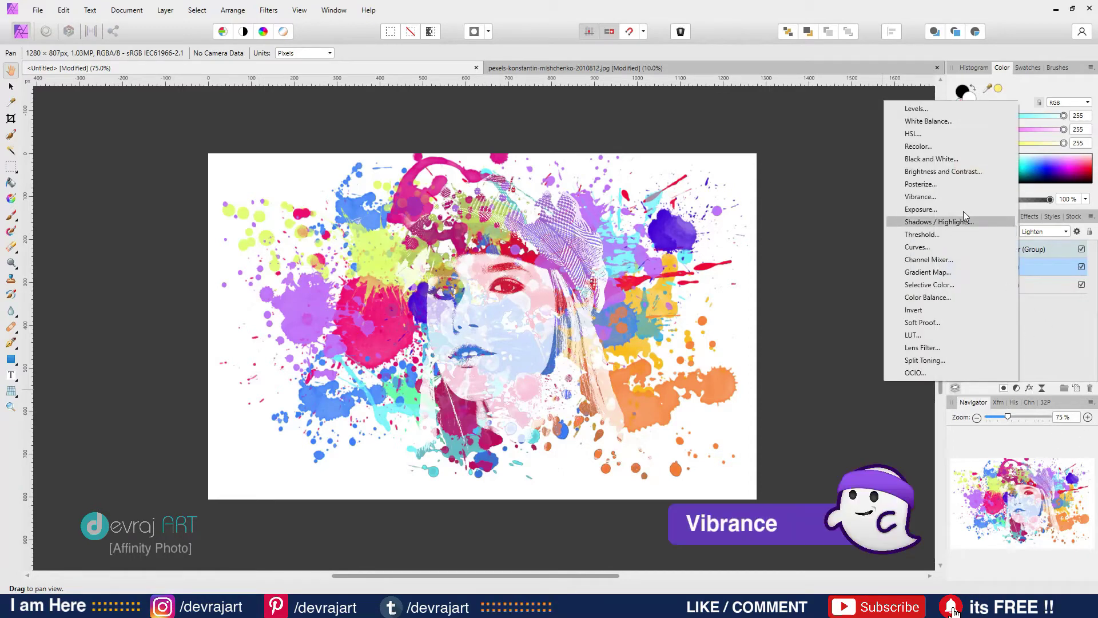
pyautogui.click(935, 196)
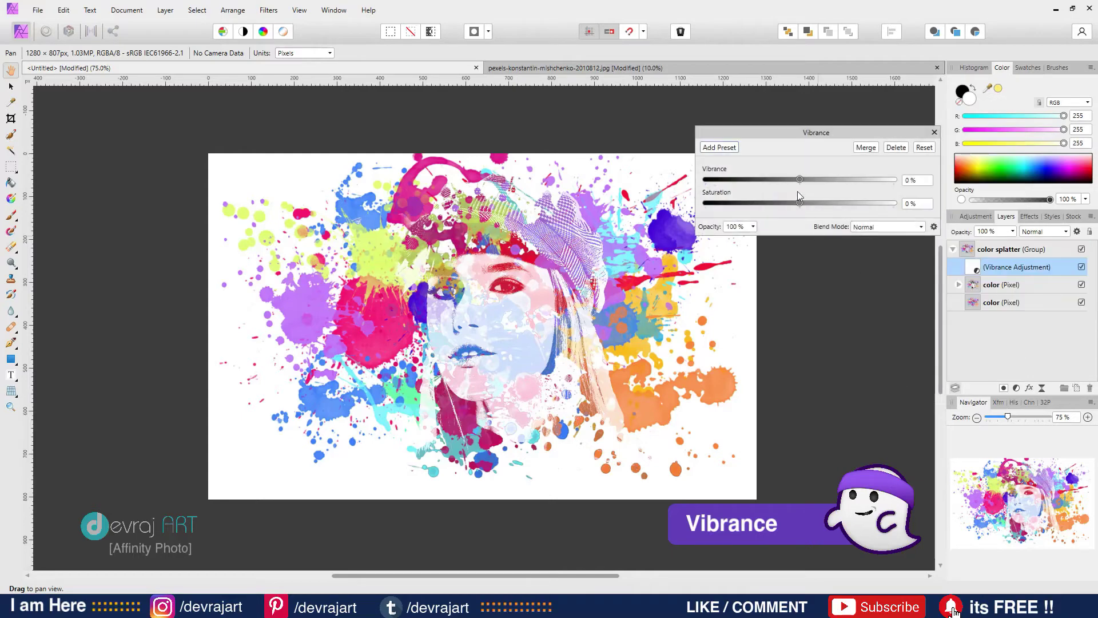
pyautogui.moveTo(801, 180); pyautogui.dragTo(833, 204)
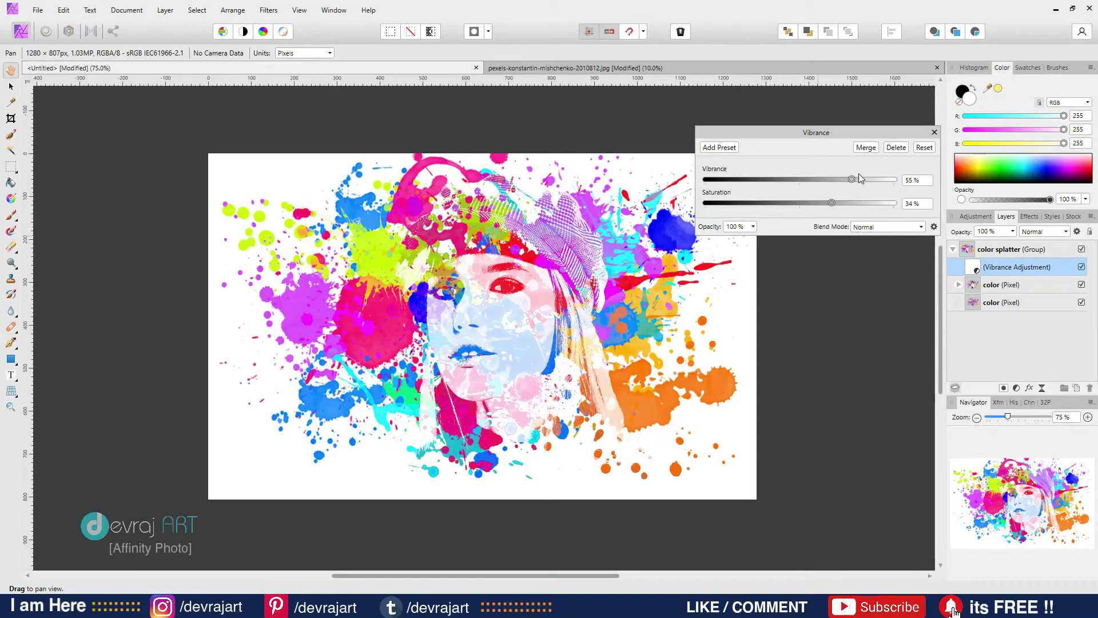
pyautogui.moveTo(853, 180); pyautogui.dragTo(832, 180)
pyautogui.click(934, 132)
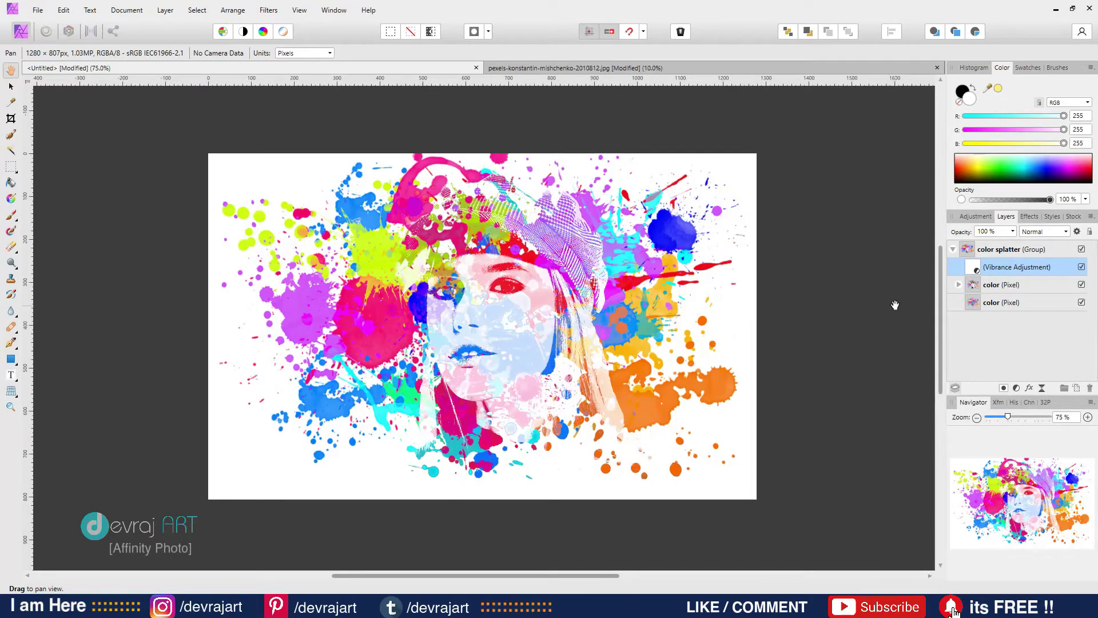
pyautogui.click(954, 250)
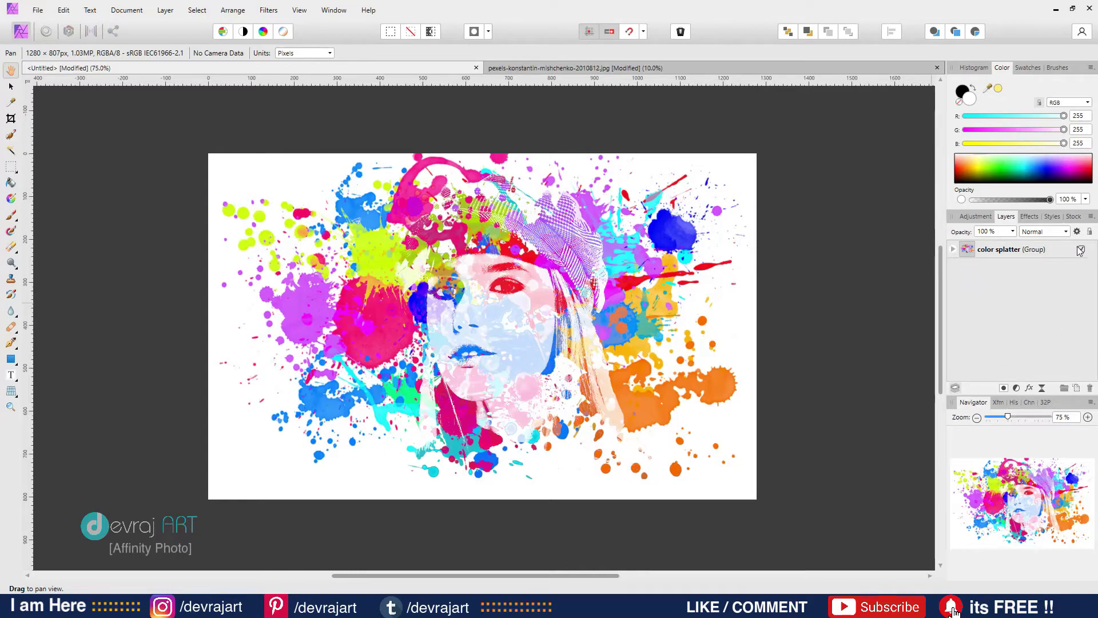
# Step: Add a new pixel layer, move it to the bottom of the color splatter group and name it black
pyautogui.click(1078, 388)
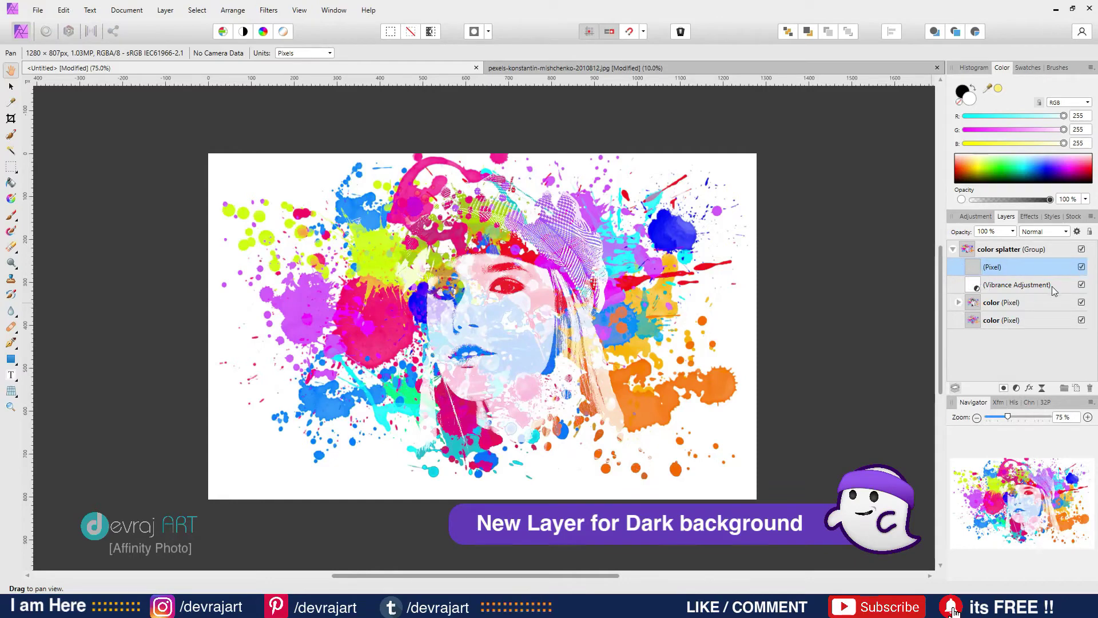
pyautogui.hotkey('ctrl', '[')
pyautogui.hotkey('ctrl', '[')
pyautogui.hotkey('ctrl', '[')
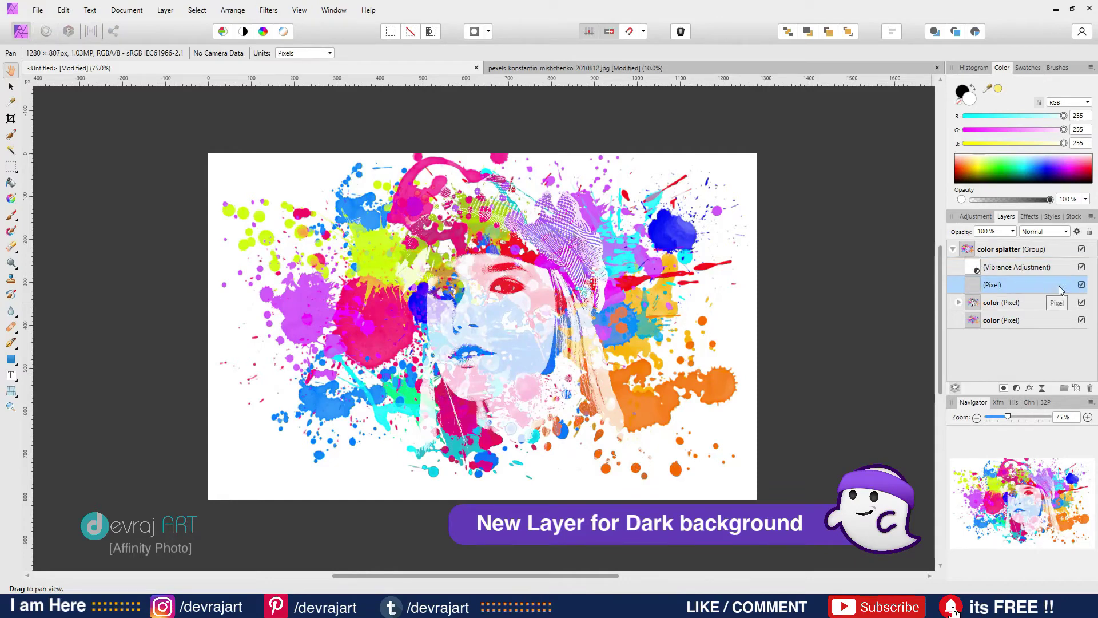
pyautogui.doubleClick(1000, 320)
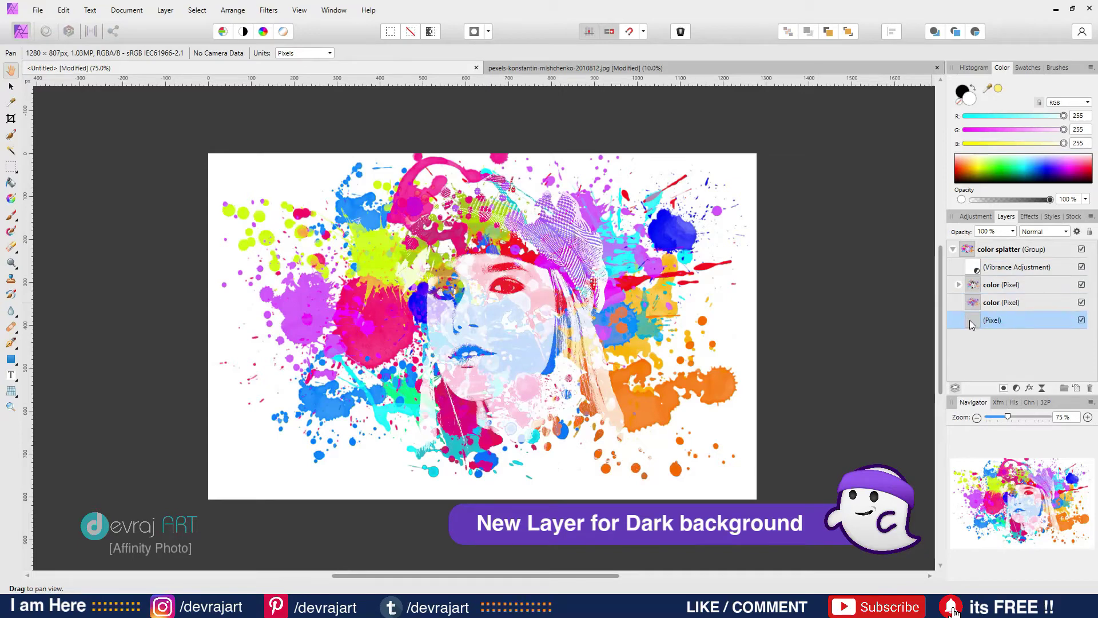
pyautogui.write('black')
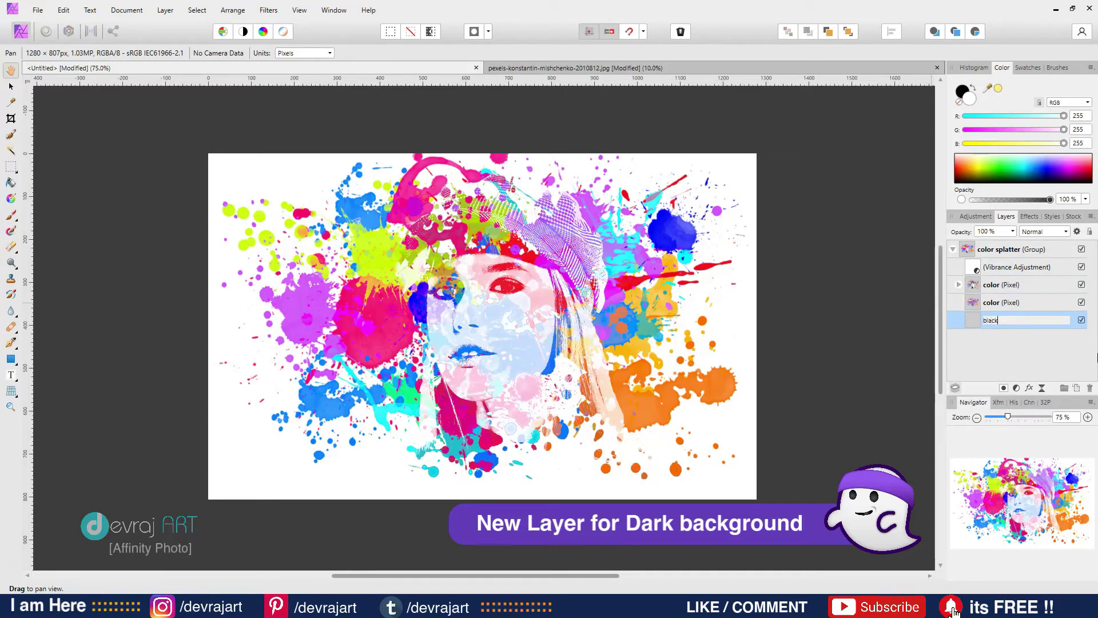
pyautogui.press('Return')
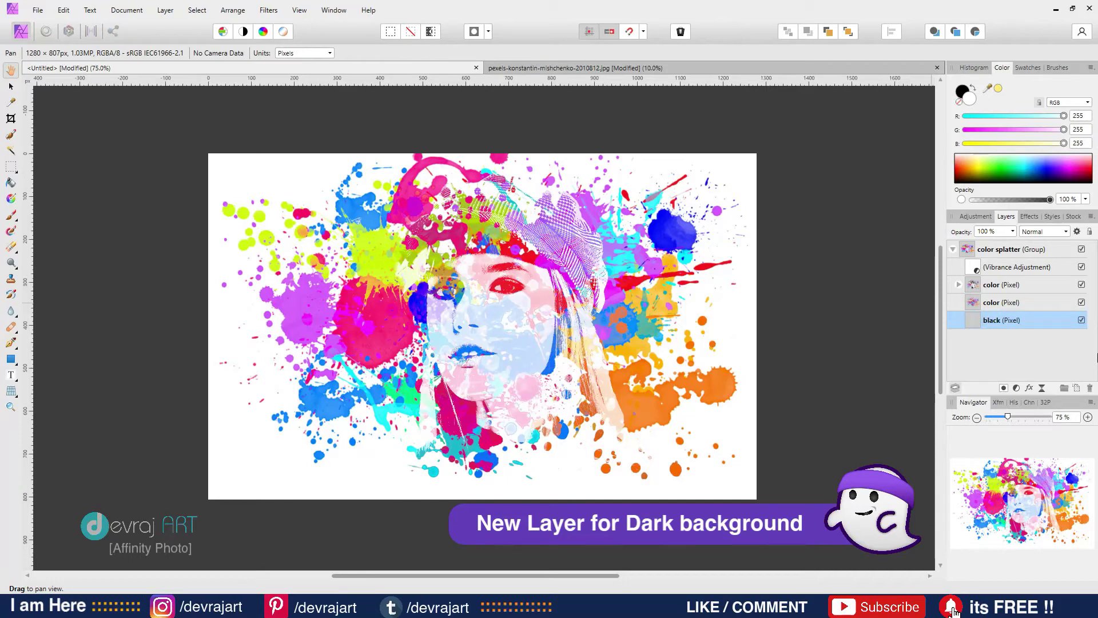
# Step: Flood fill the black layer with solid black as the dark background
pyautogui.click(971, 90)
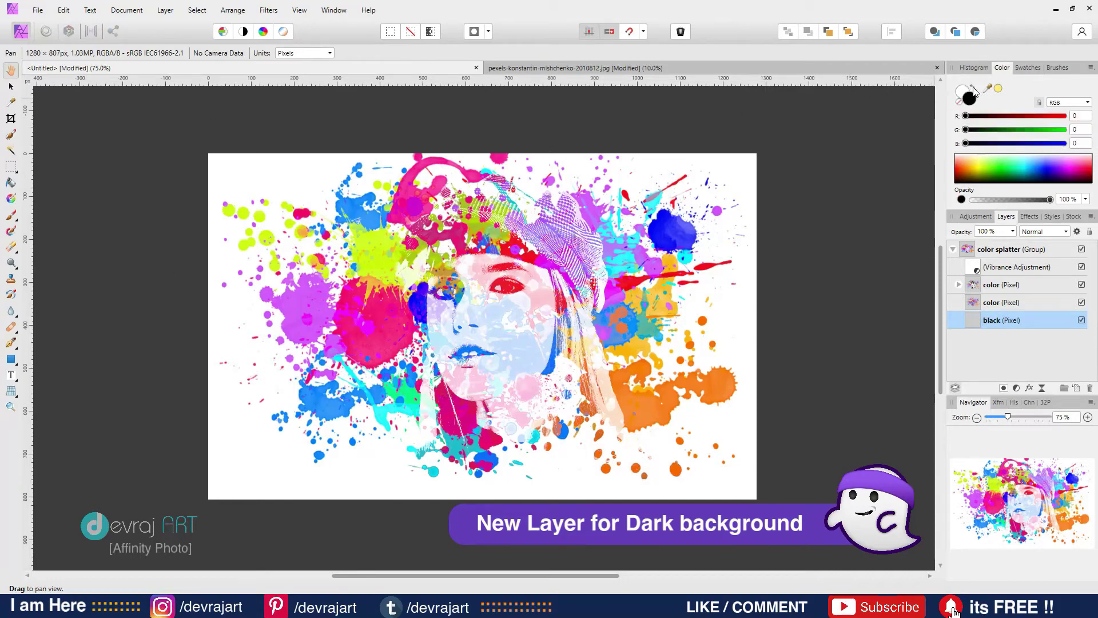
pyautogui.click(11, 182)
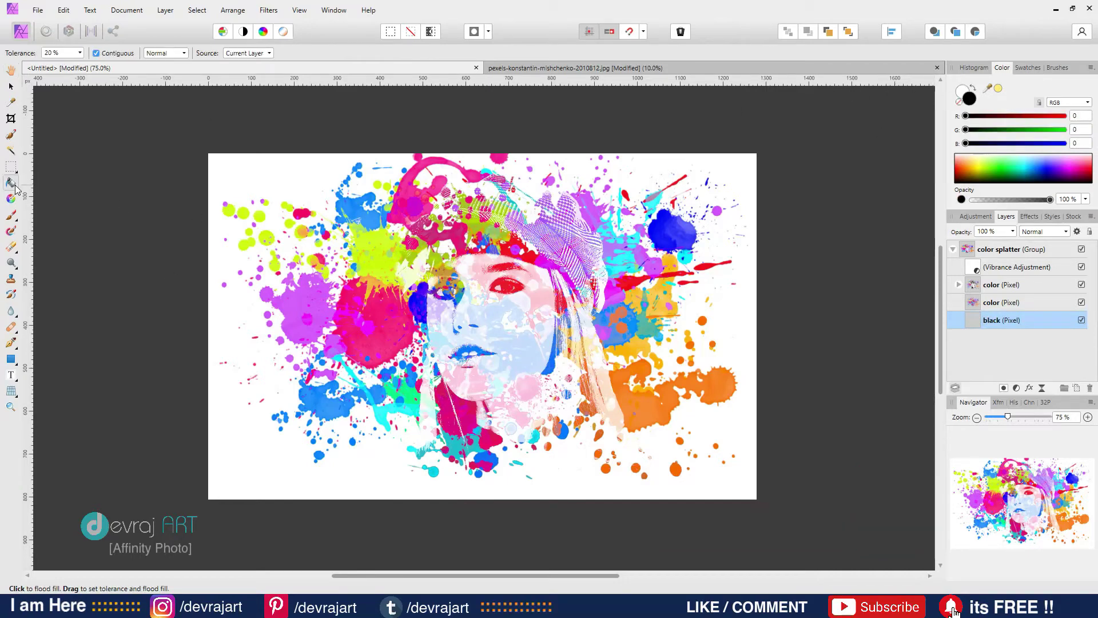
pyautogui.click(274, 199)
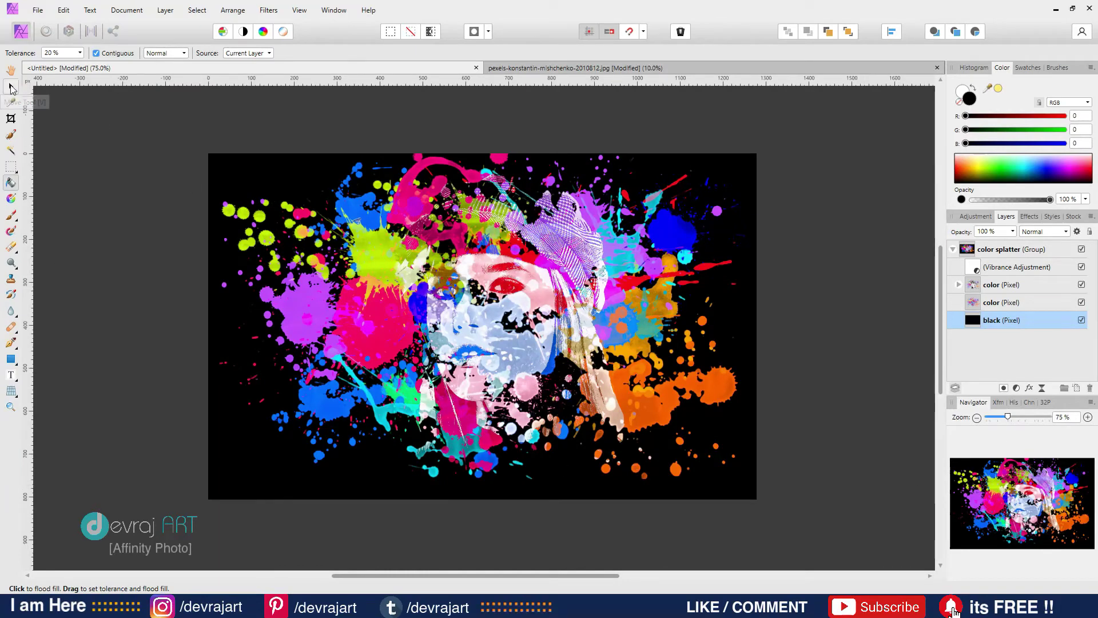
# Step: Scale the two color layers down together around their center to leave a black margin around the splashes, then deselect them
pyautogui.click(11, 86)
pyautogui.click(840, 215)
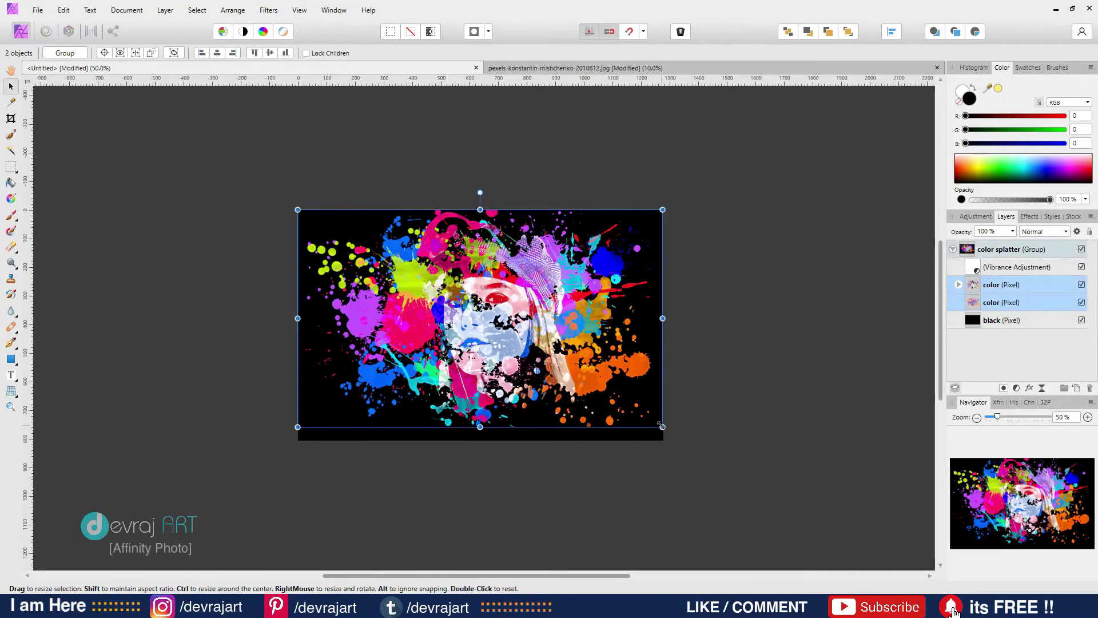
pyautogui.moveTo(661, 424); pyautogui.dragTo(638, 409)
pyautogui.click(775, 331)
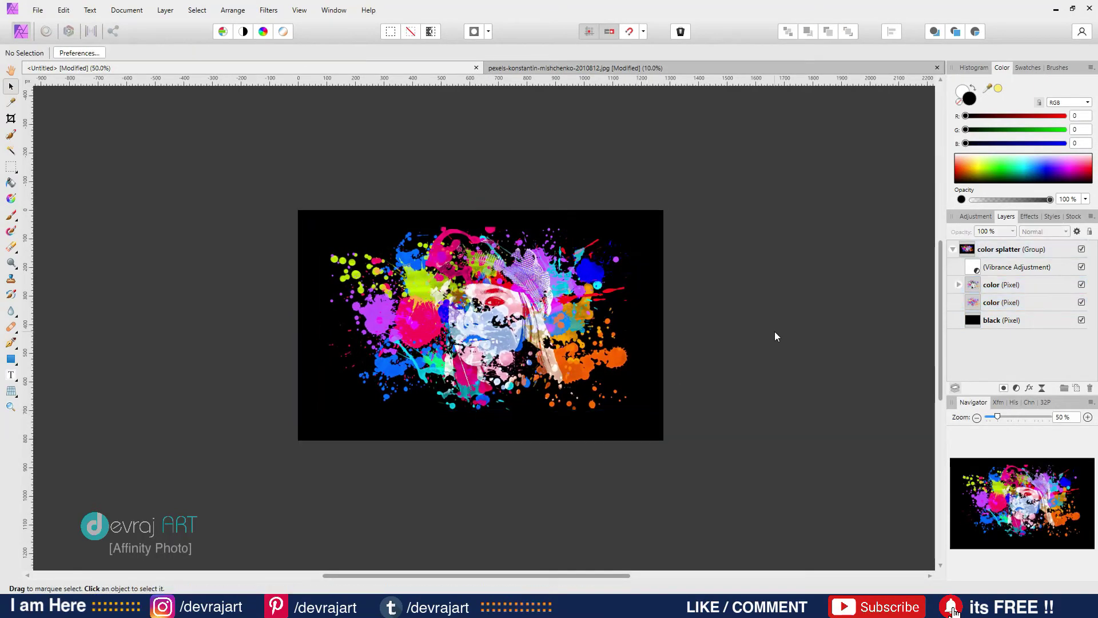
pyautogui.hotkey('ctrl', '0')
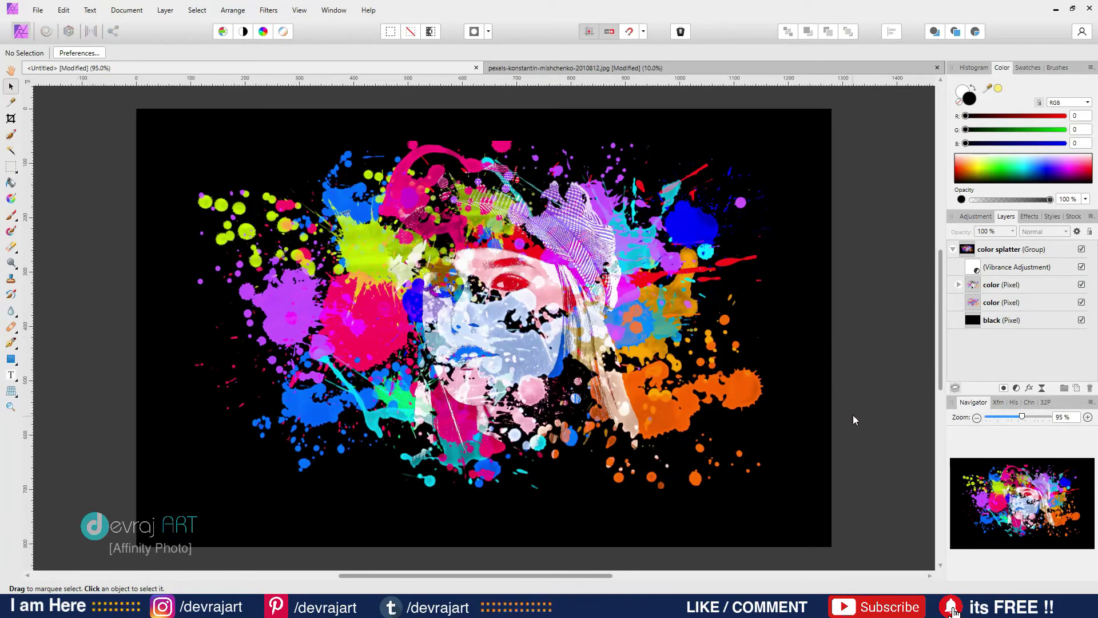
# Step: Compare the splash portrait with and without its dark background by toggling the black layer's visibility, leaving the layer shown
pyautogui.click(953, 250)
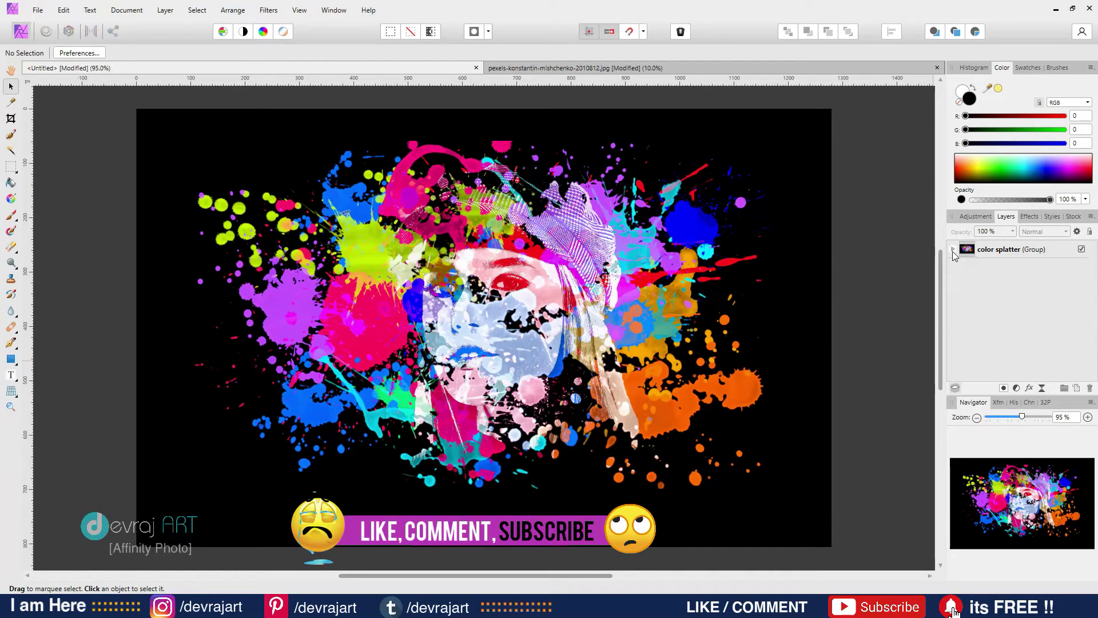
pyautogui.click(953, 249)
pyautogui.click(1082, 320)
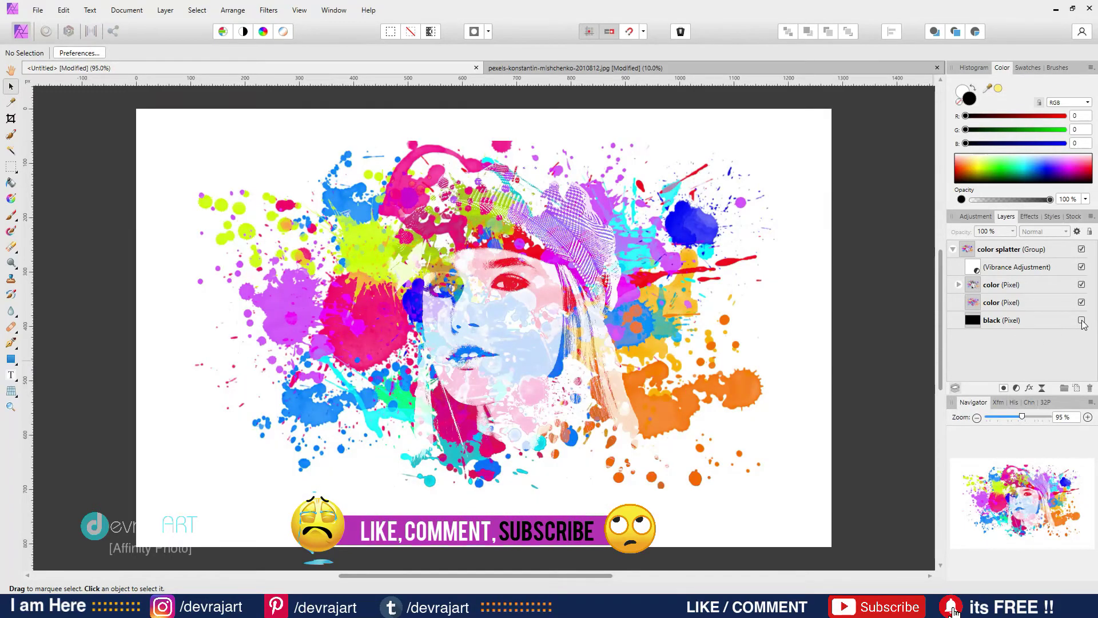
pyautogui.click(1082, 320)
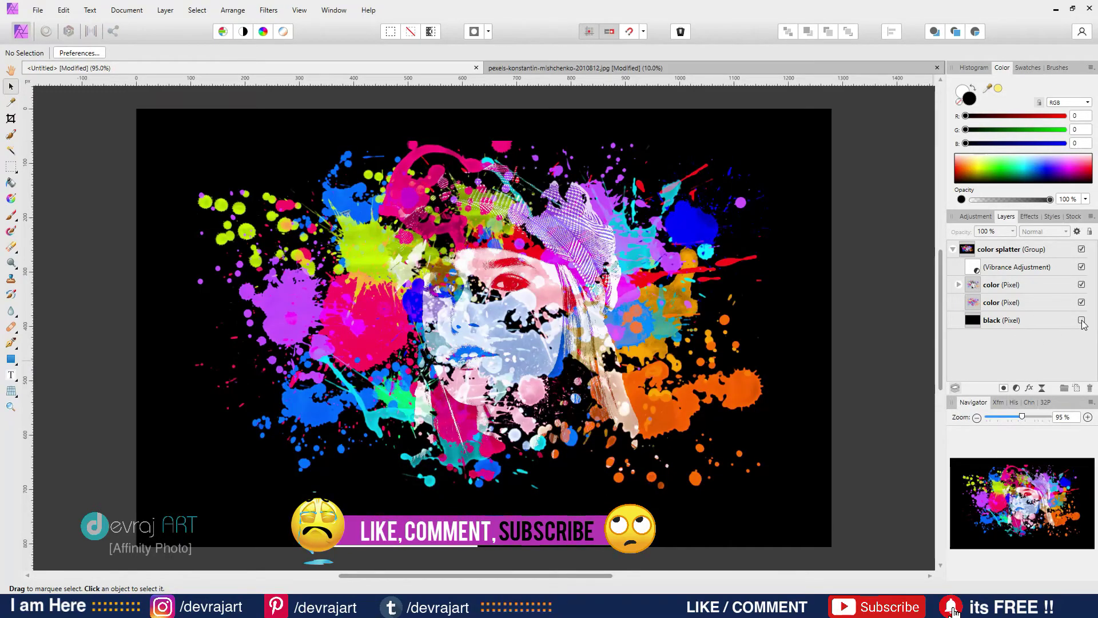
pyautogui.click(1081, 320)
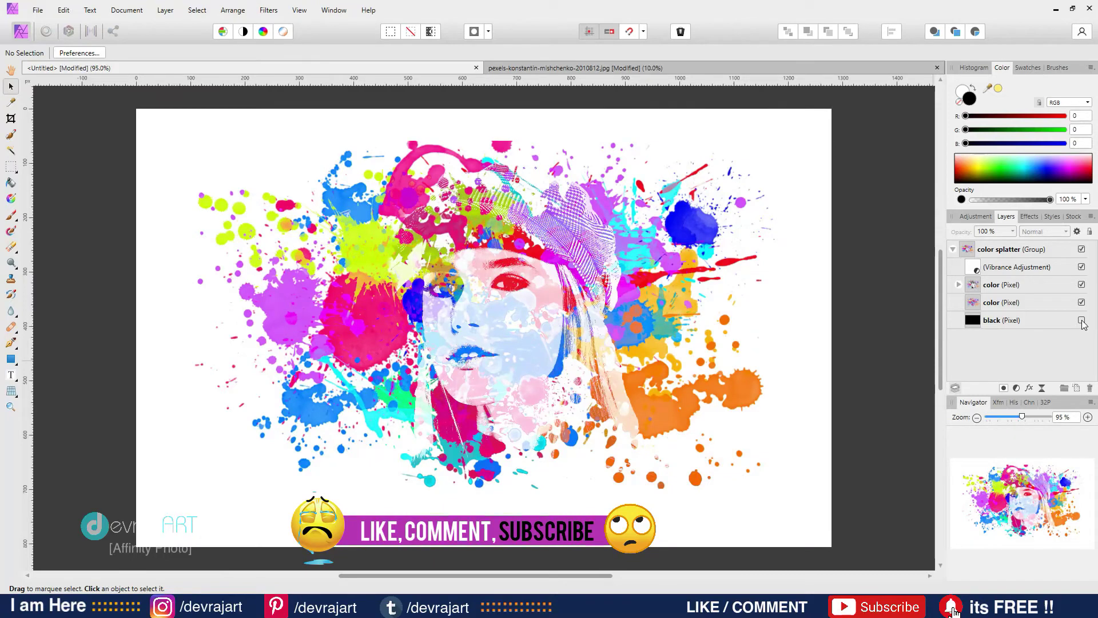
pyautogui.click(954, 250)
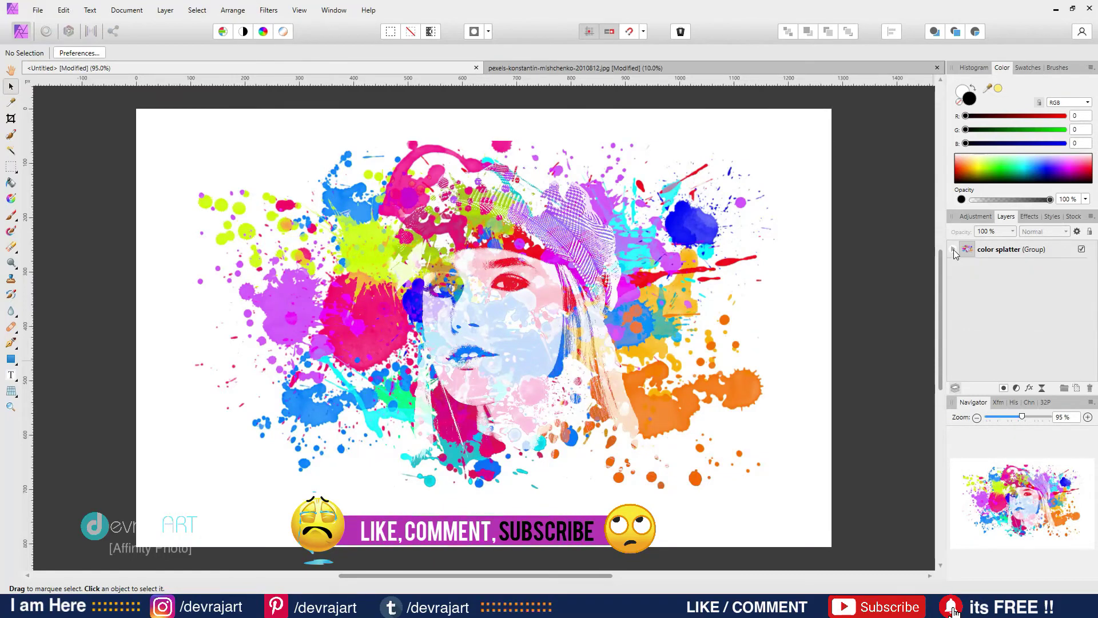
pyautogui.click(954, 250)
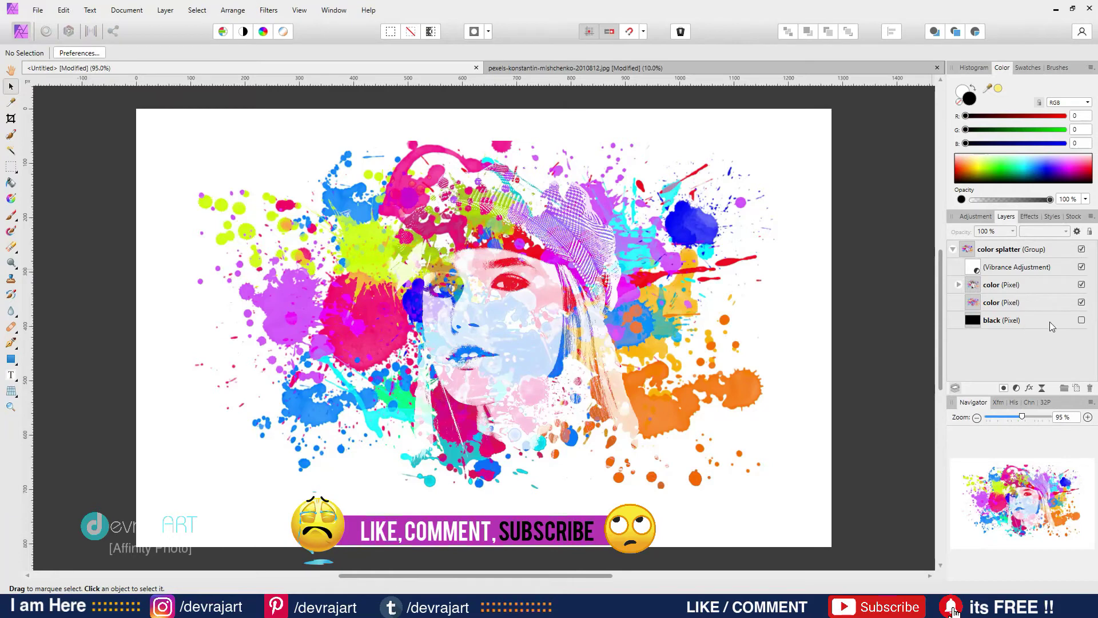
pyautogui.click(1082, 321)
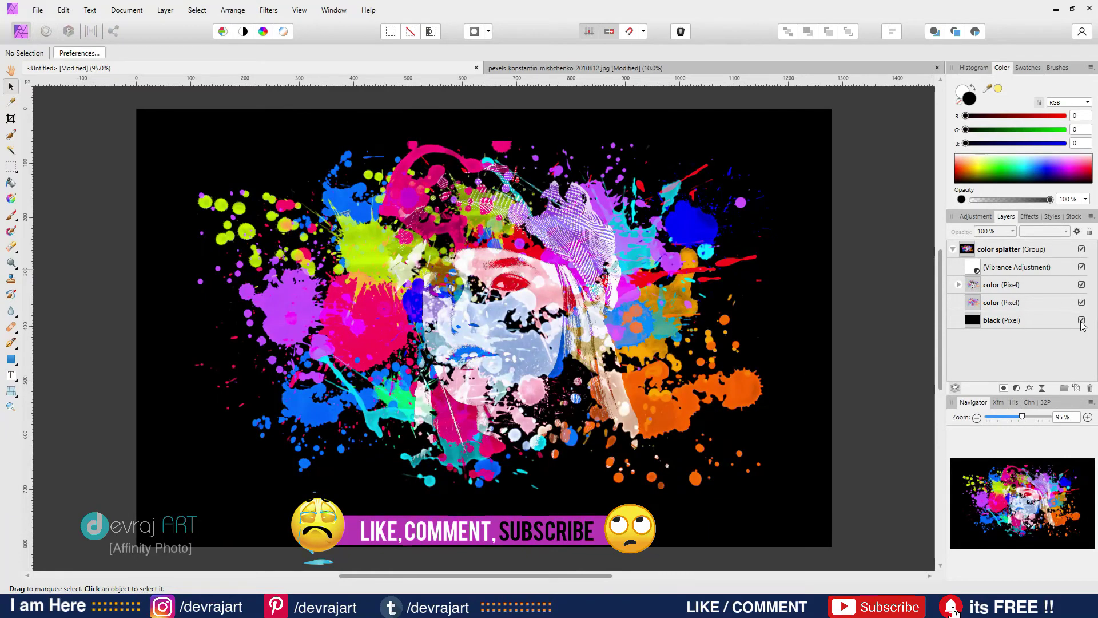
# Step: Flood fill the black background layer with dark gray, RGB 74, 74, 74
pyautogui.click(973, 322)
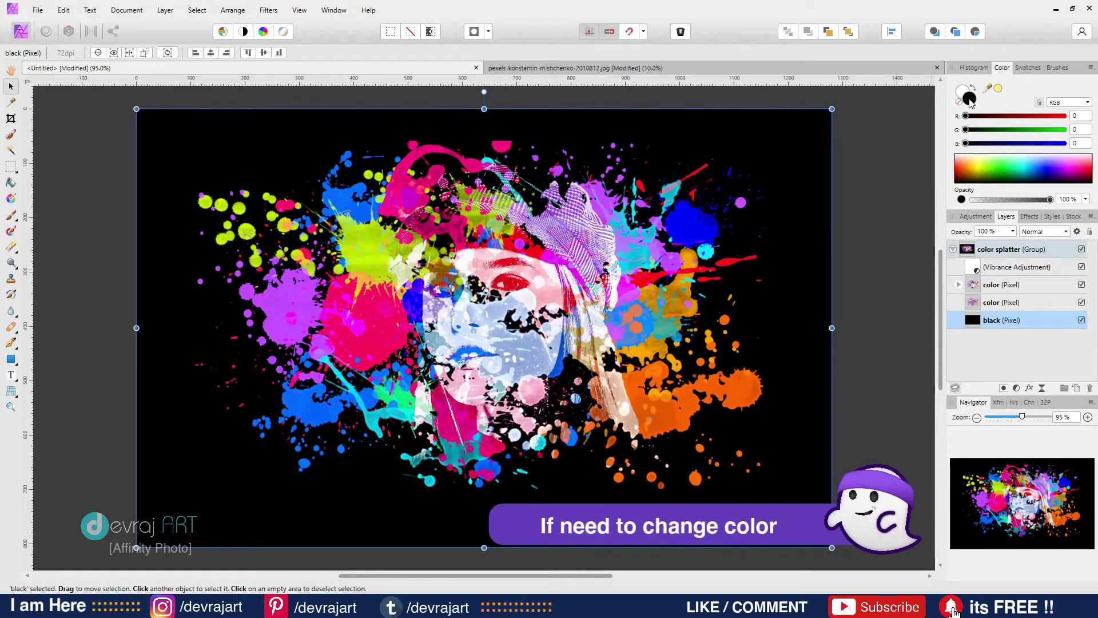
pyautogui.doubleClick(969, 102)
pyautogui.moveTo(515, 283); pyautogui.dragTo(370, 337)
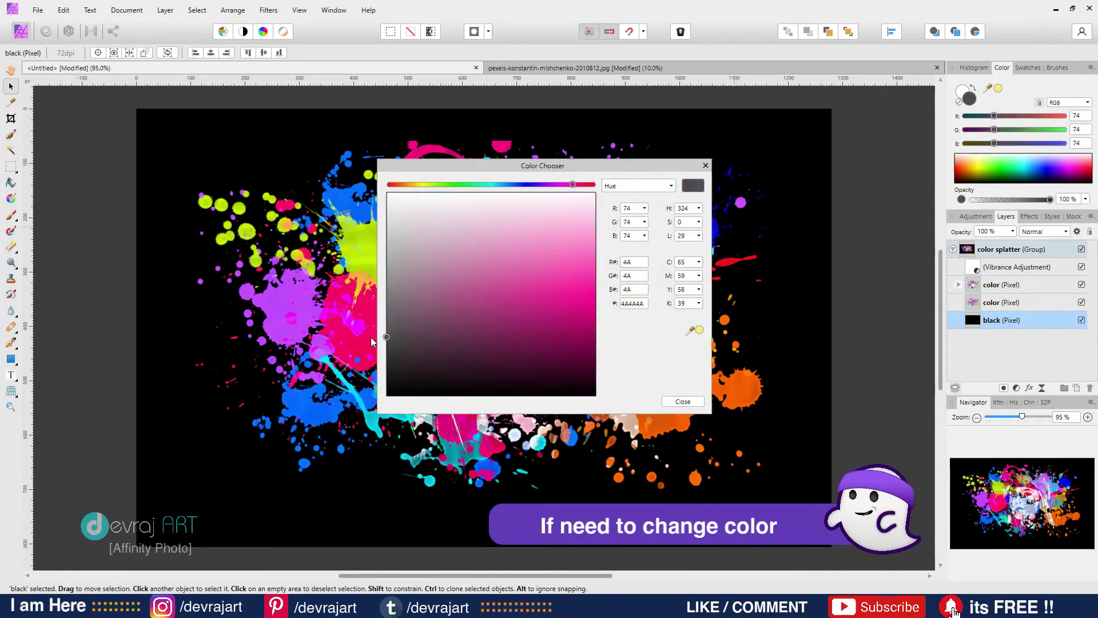
pyautogui.click(706, 165)
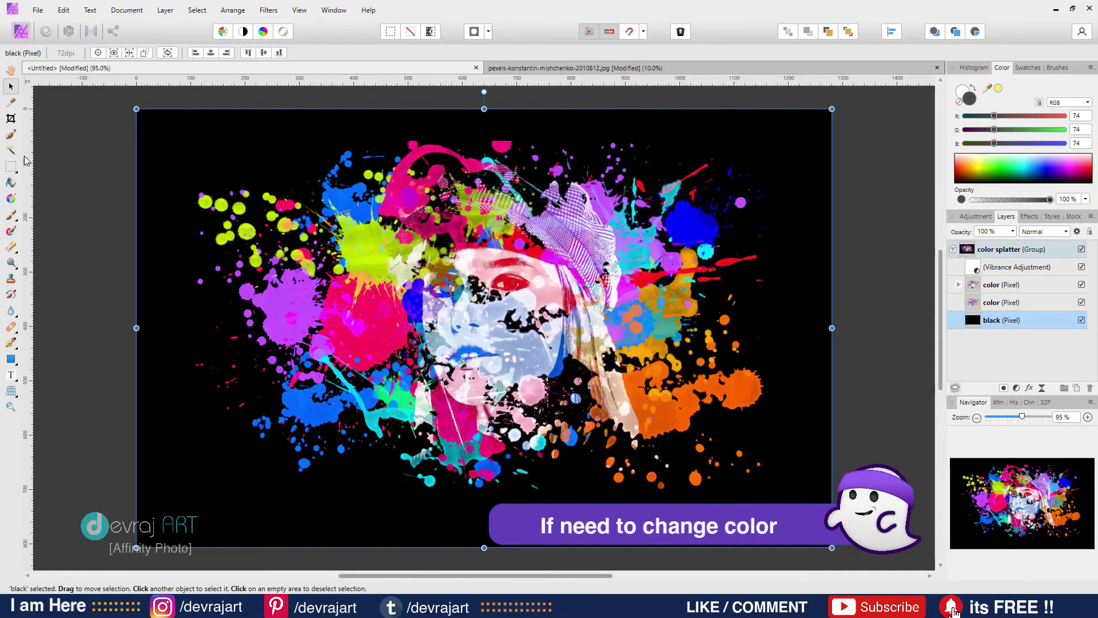
pyautogui.click(10, 181)
pyautogui.click(210, 166)
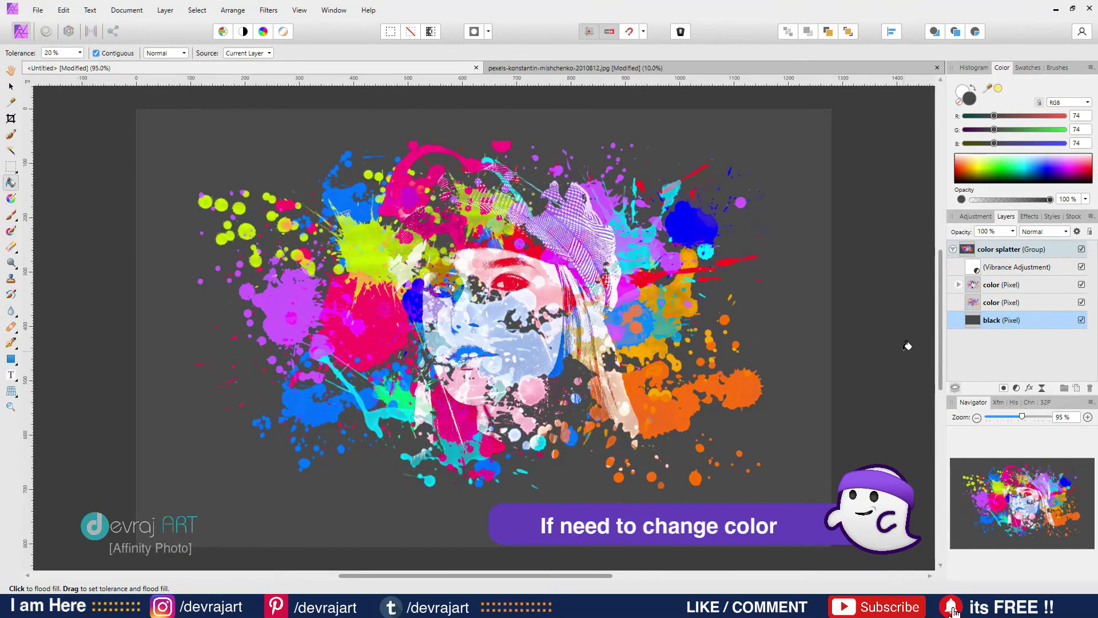
# Step: Refill the background layer with a darker gray, RGB 61, 59, 60, and collapse the color splatter group
pyautogui.doubleClick(970, 101)
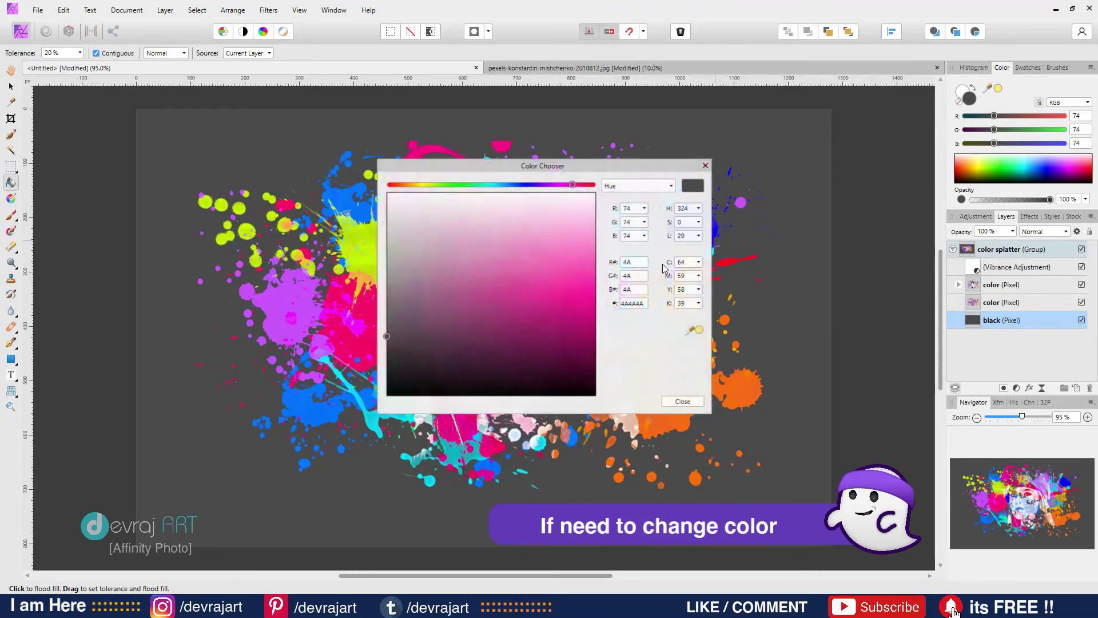
pyautogui.moveTo(488, 159); pyautogui.dragTo(864, 141)
pyautogui.moveTo(815, 259); pyautogui.dragTo(767, 325)
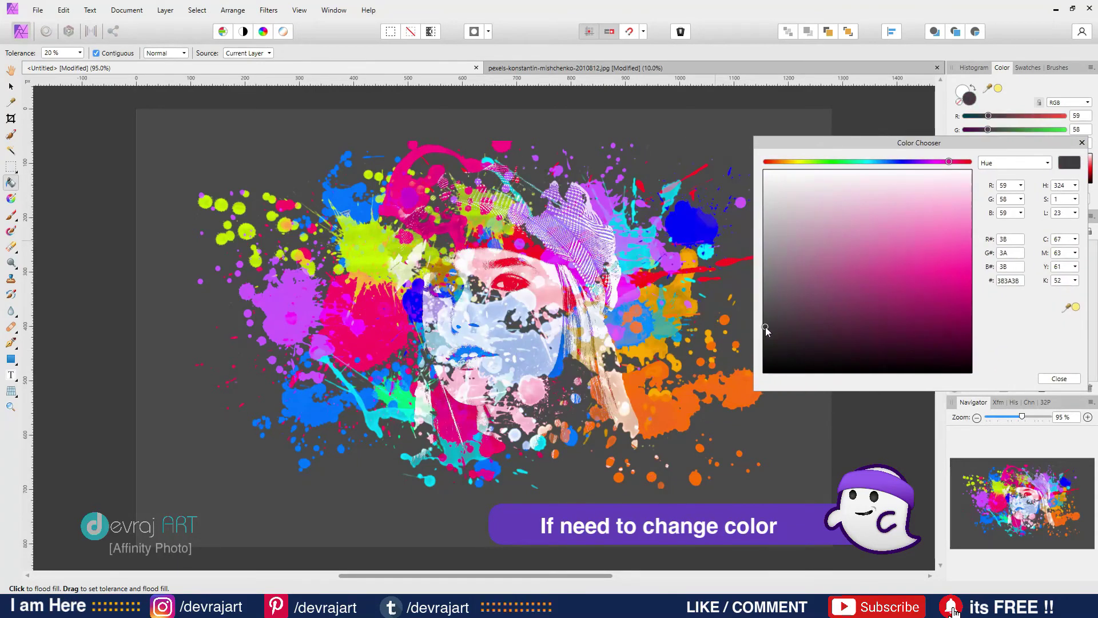
pyautogui.click(1084, 144)
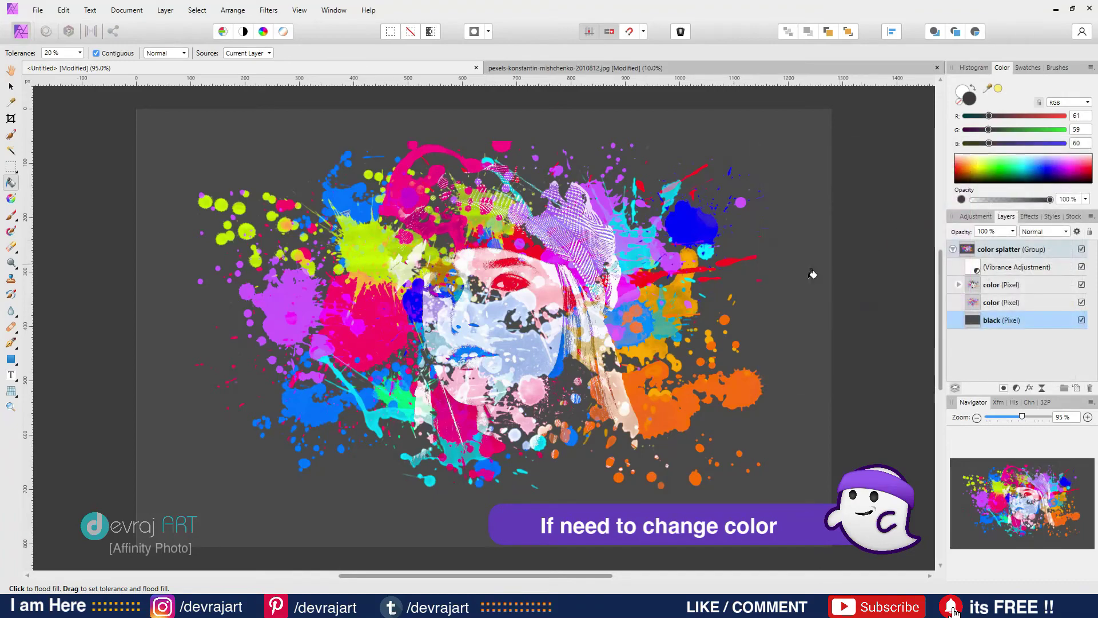
pyautogui.click(801, 278)
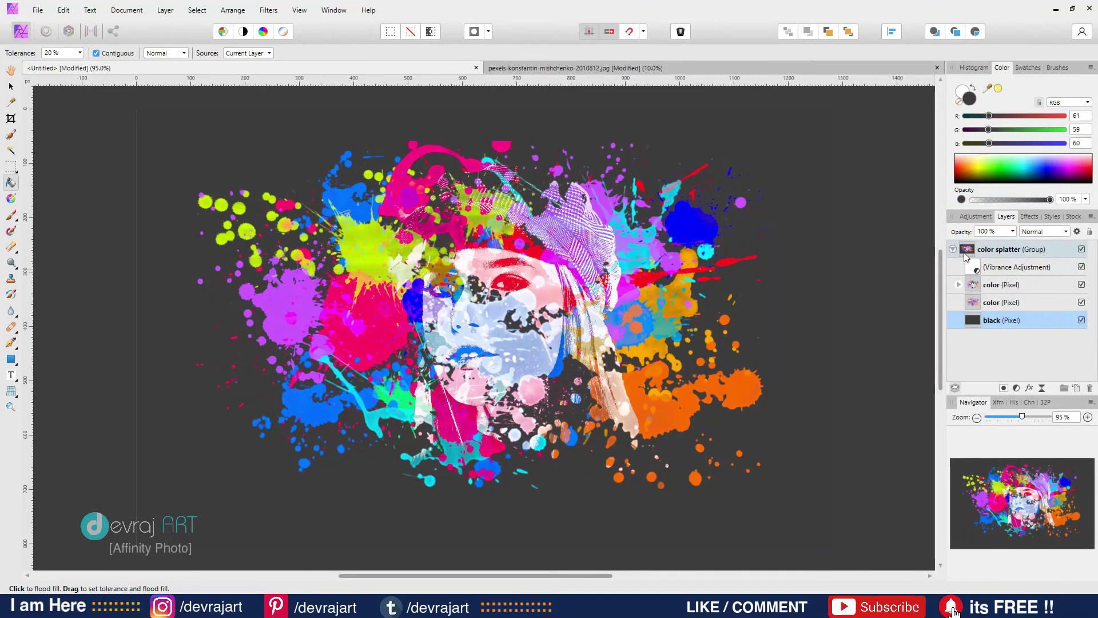
pyautogui.click(954, 250)
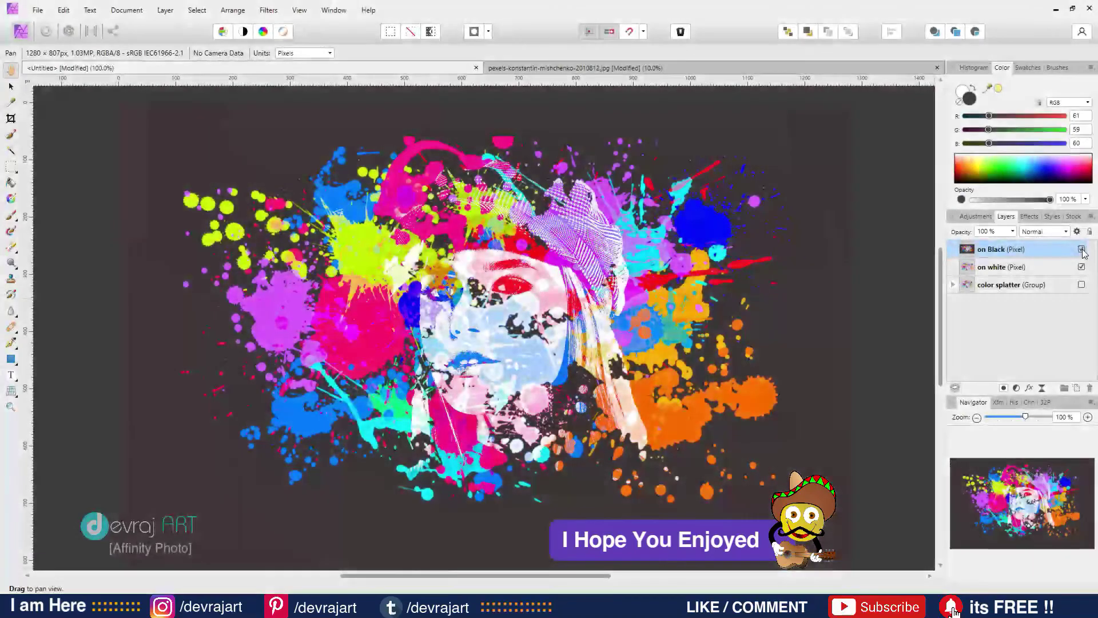
# Step: Compare the white and dark versions of the portrait by hiding and reshowing the on Black layer
pyautogui.click(1082, 250)
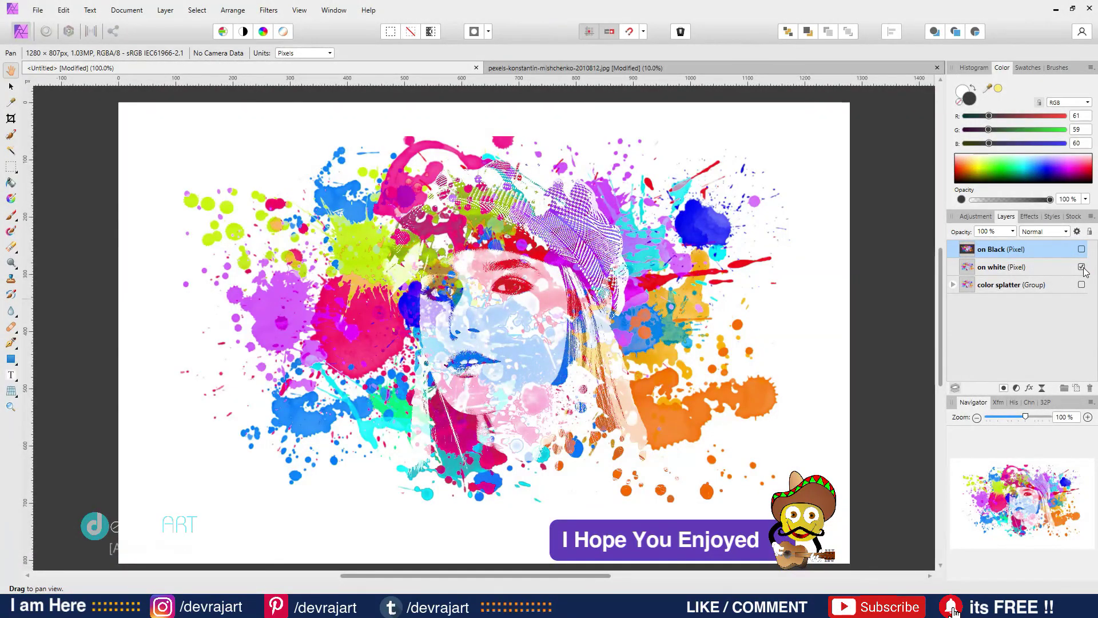
pyautogui.hotkey('ctrl', '-')
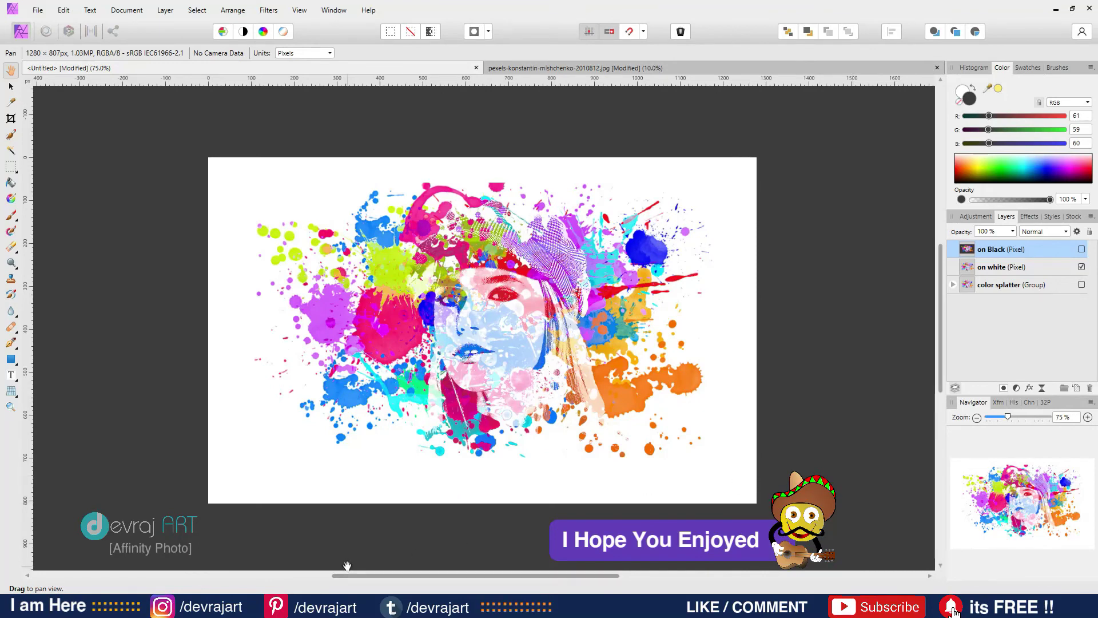
pyautogui.click(1081, 250)
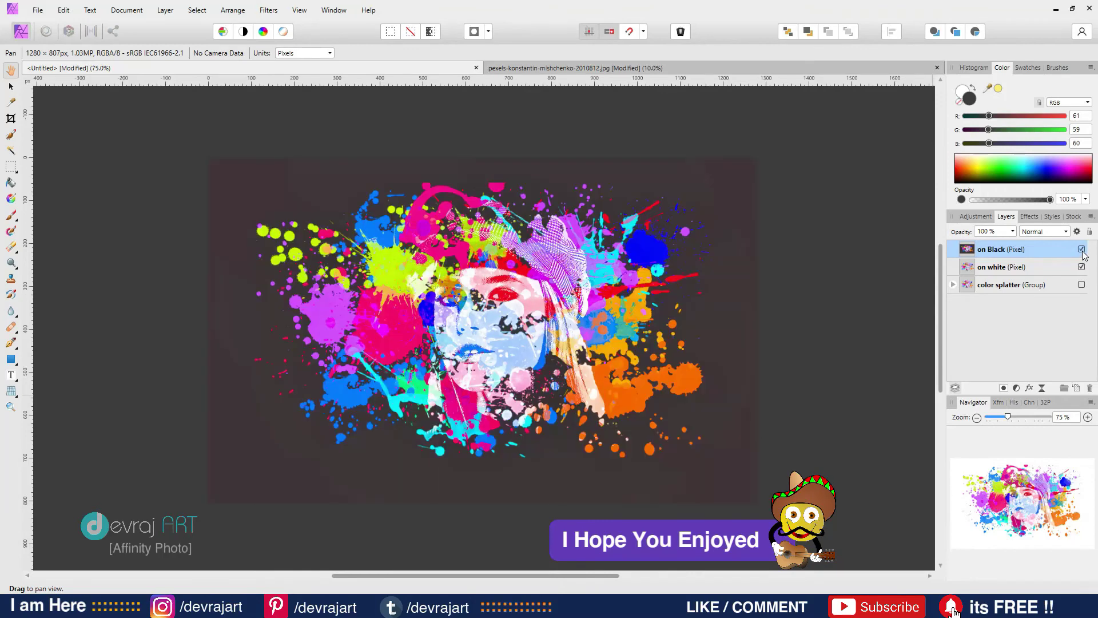